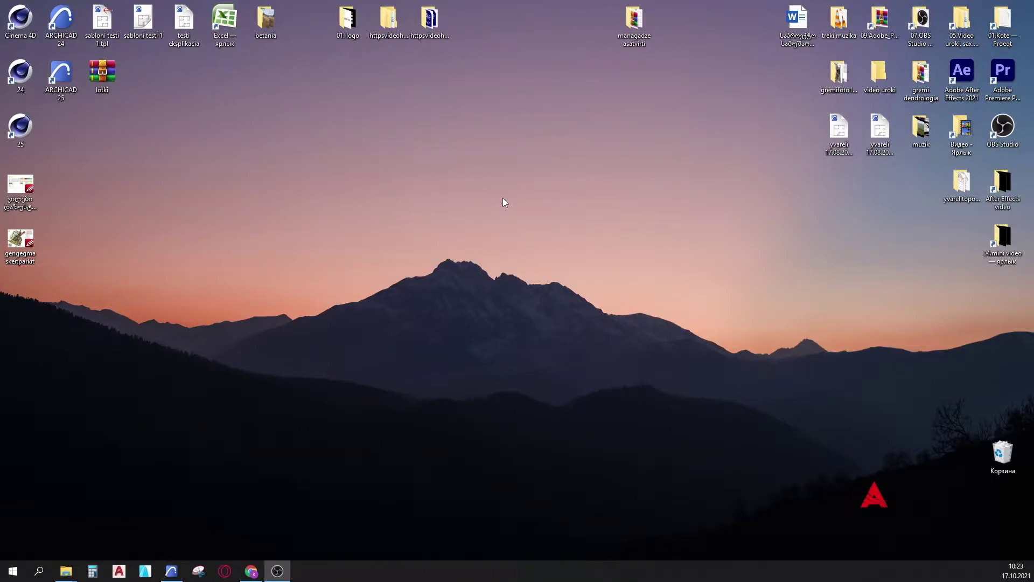
Launch ARCHICAD 25 and create a new project based on the AC25-Шаблон.tpl template.
double_click(71, 84)
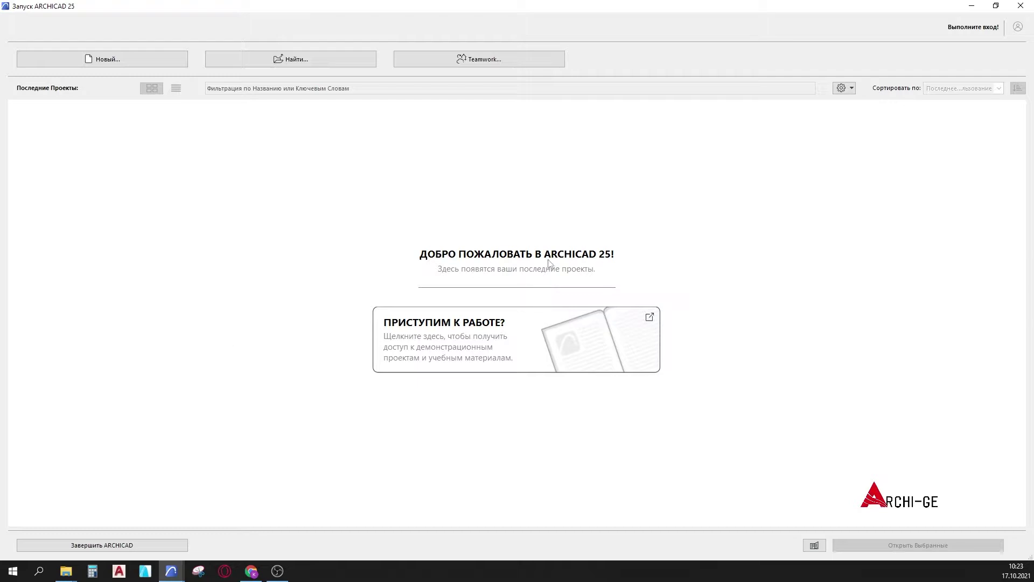
left_click(114, 64)
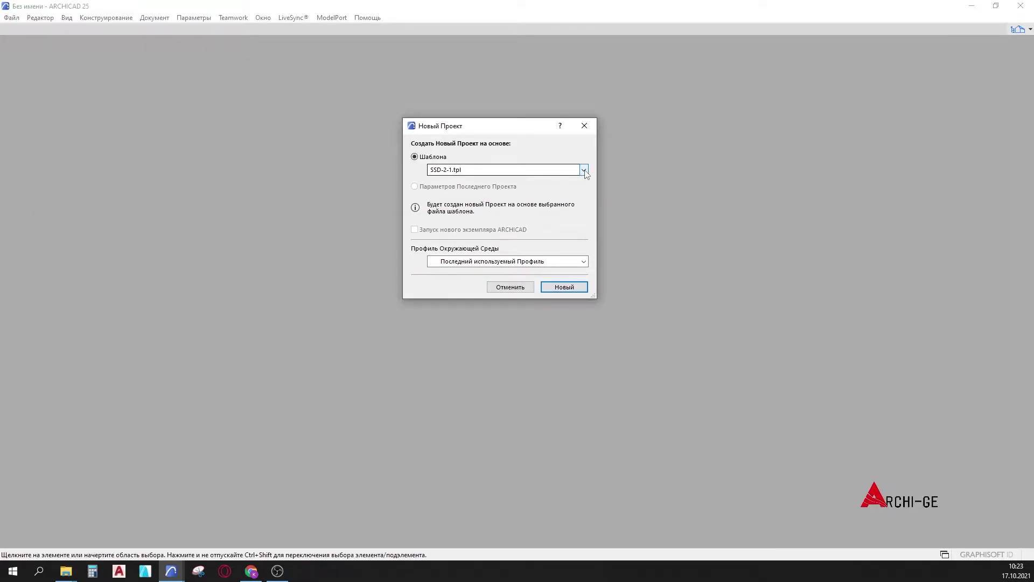
left_click(584, 170)
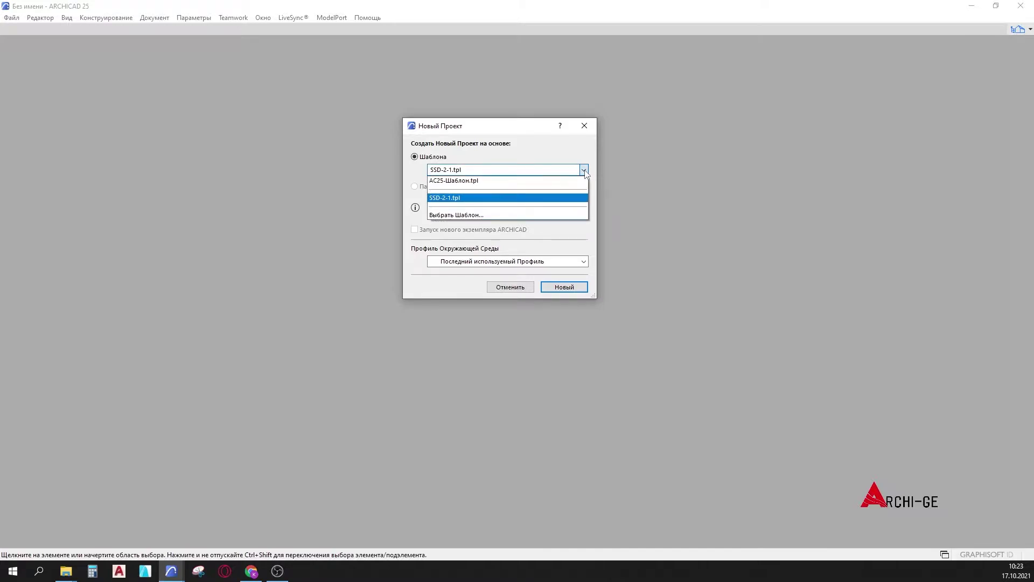
left_click(492, 181)
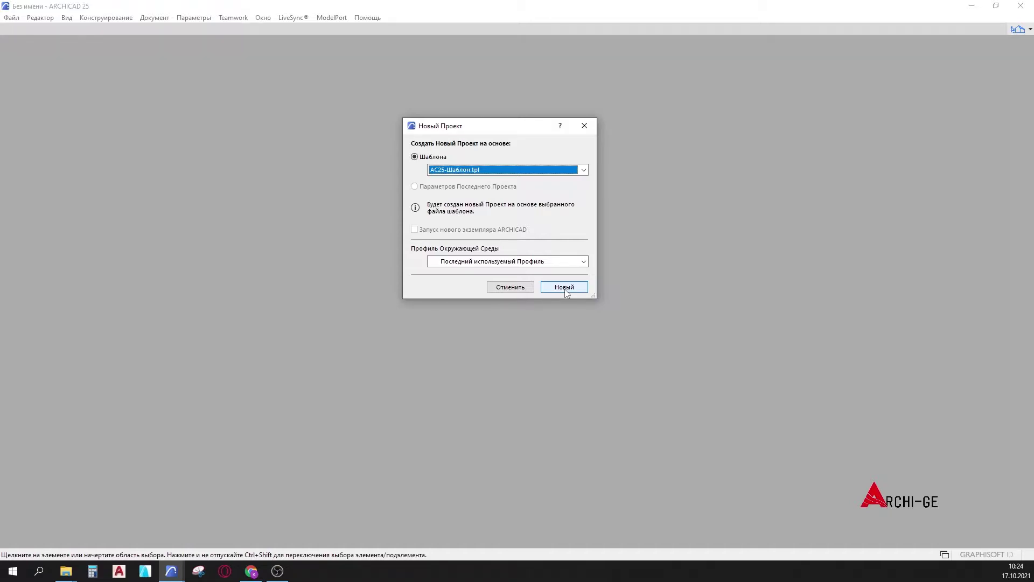
left_click(564, 287)
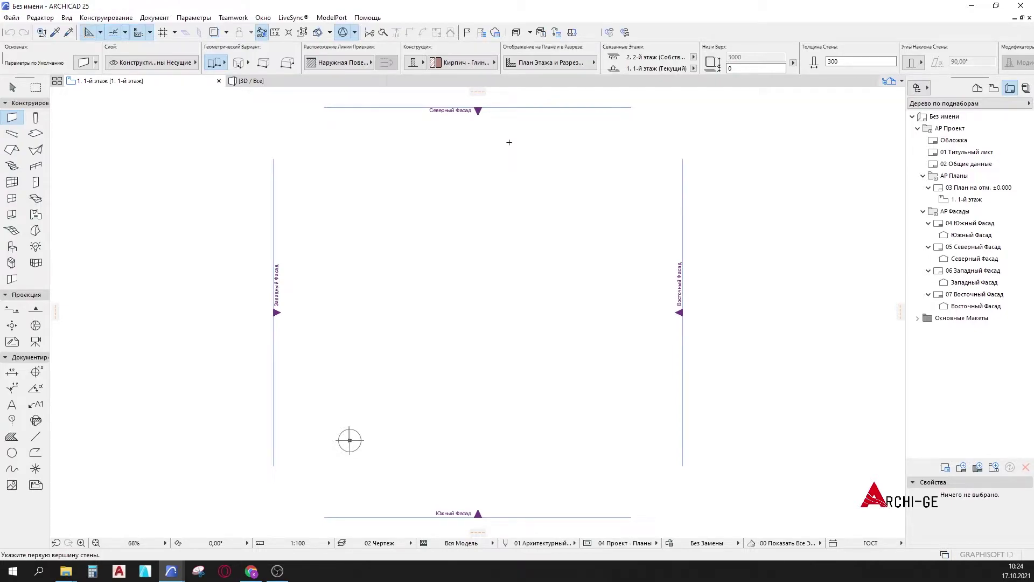
Move the user origin away from the project origin to the northeast part of the area enclosed by the elevation markers.
scroll(515, 171, "down", 2)
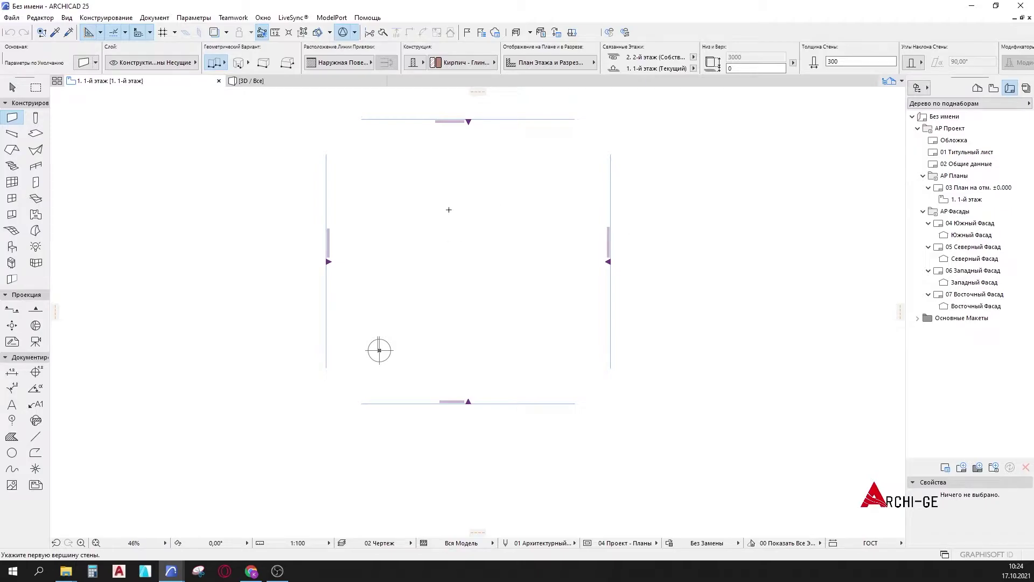
middle_click_drag(423, 195, 438, 221)
left_click(394, 379)
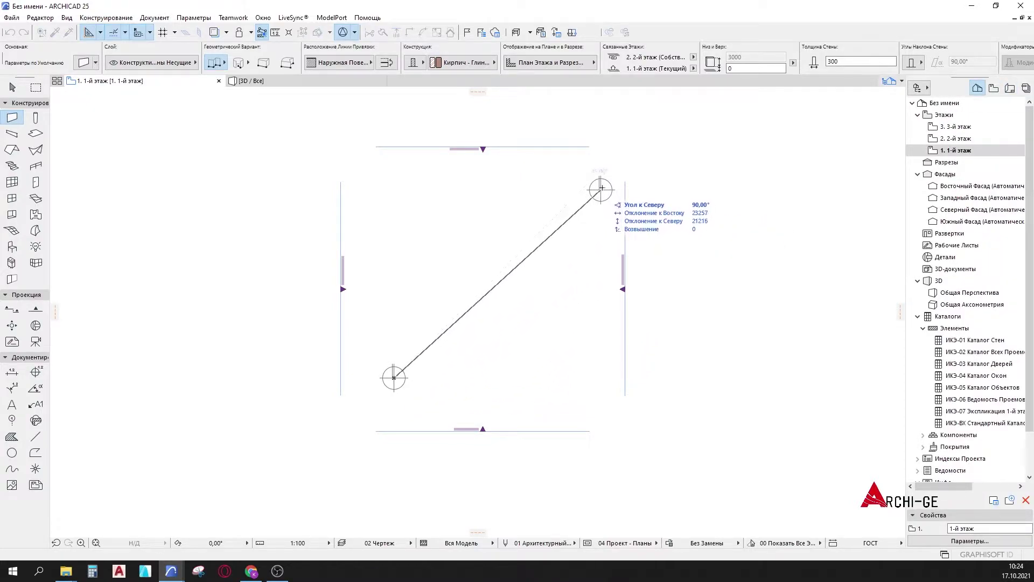
key("Escape")
scroll(733, 245, "down", 1)
scroll(639, 264, "down", 1)
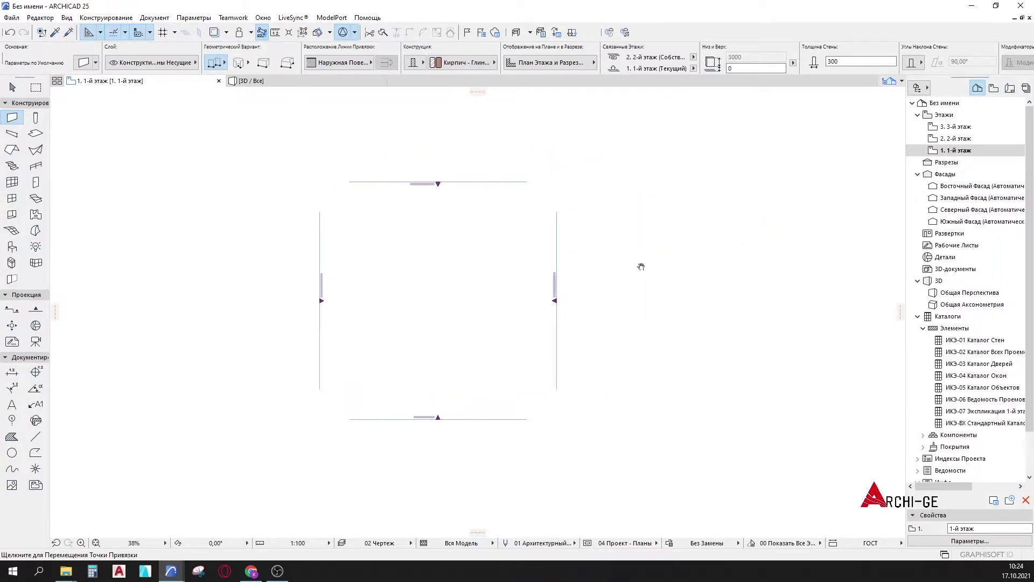
middle_click_drag(639, 264, 610, 248)
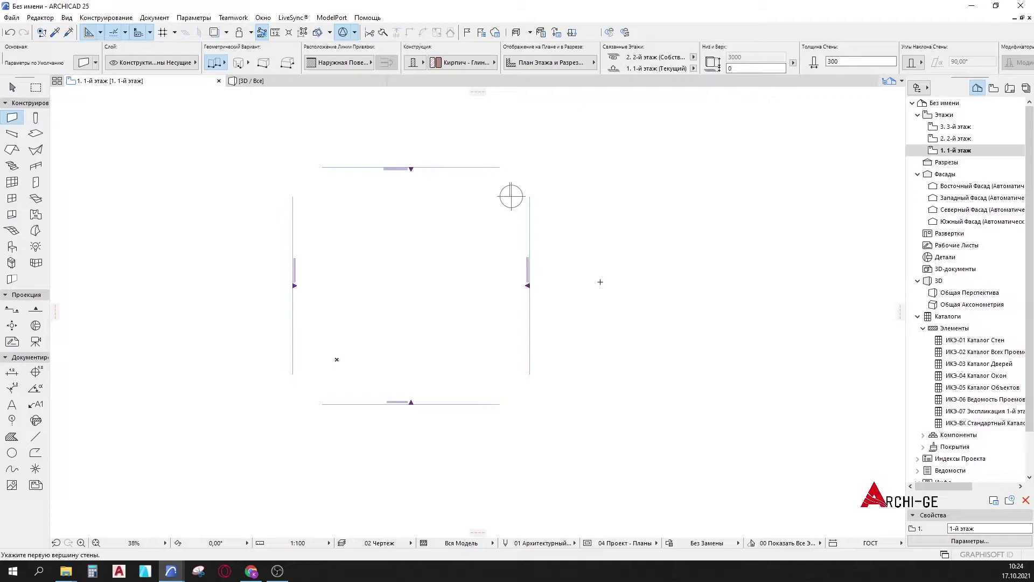
middle_click_drag(604, 282, 606, 263)
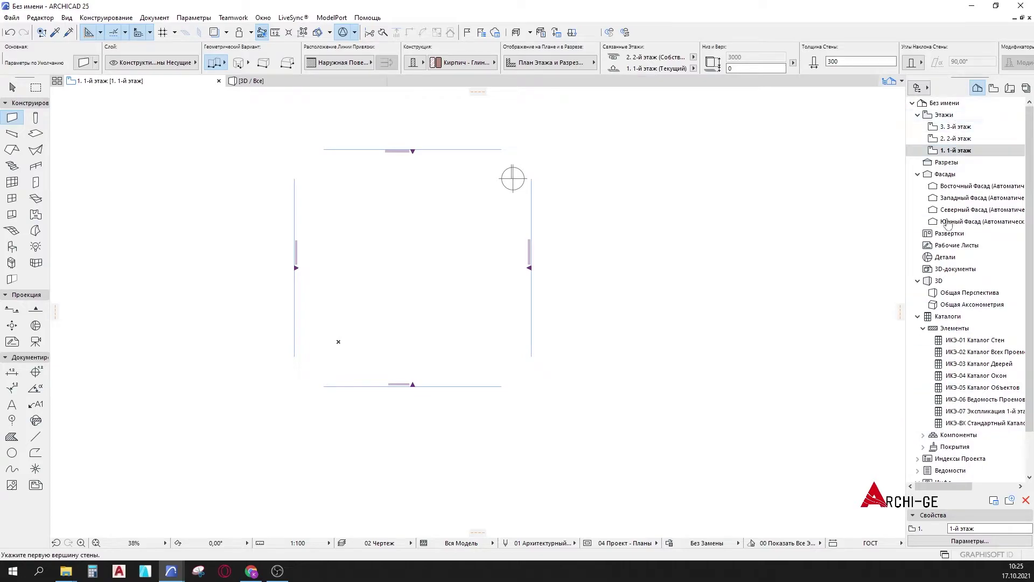
scroll(964, 323, "down", 2)
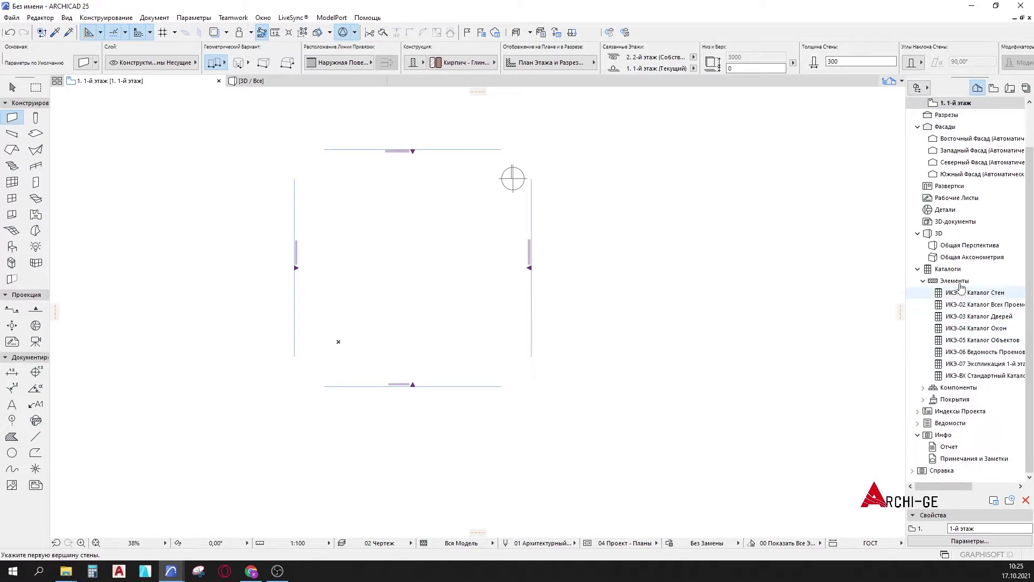
scroll(970, 315, "up", 2)
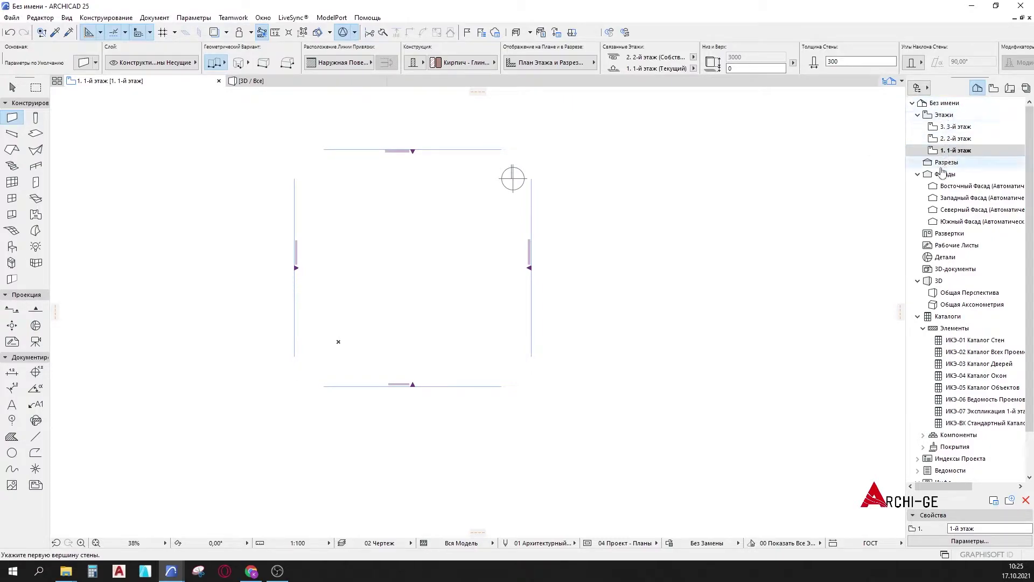
scroll(952, 244, "down", 1)
scroll(951, 243, "up", 1)
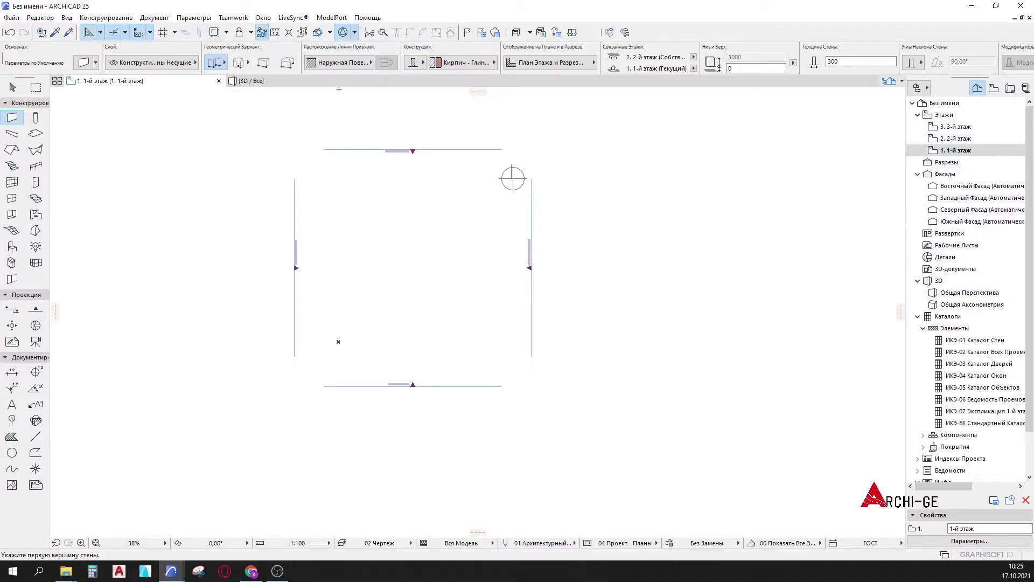
Open the project information and enlarge its dialog so that more fields fit.
left_click(12, 19)
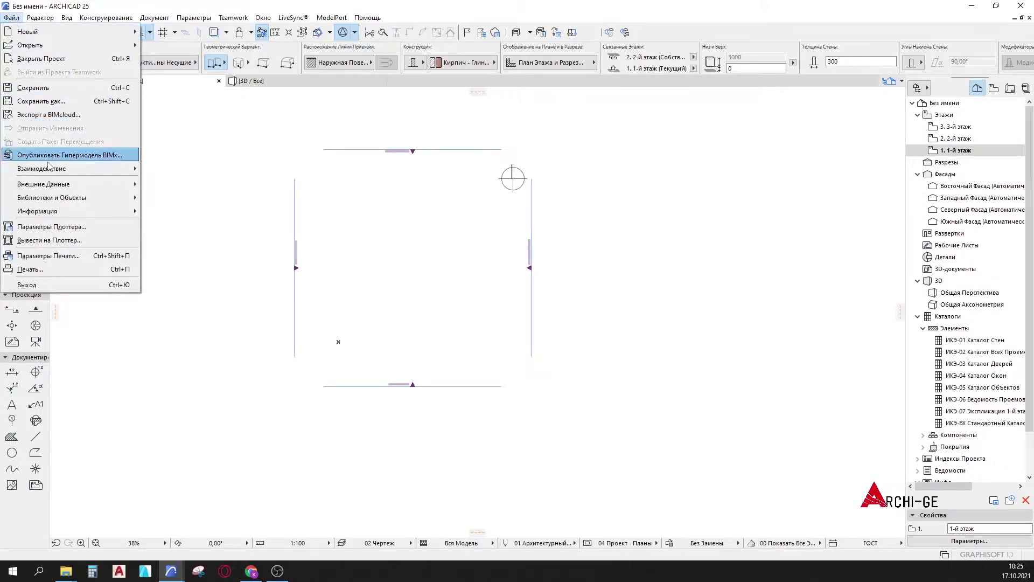
mouse_move(46, 199)
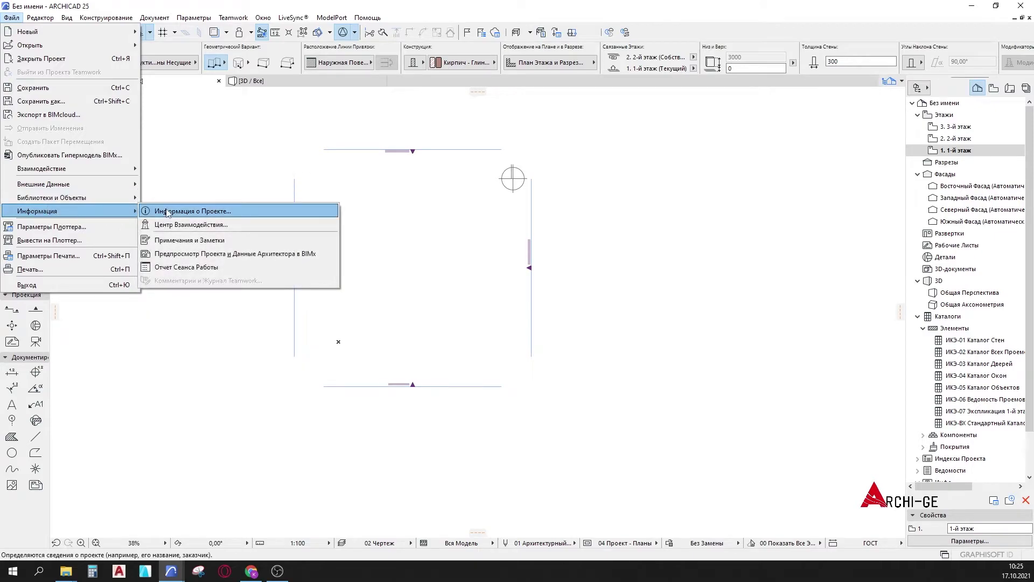
left_click(191, 213)
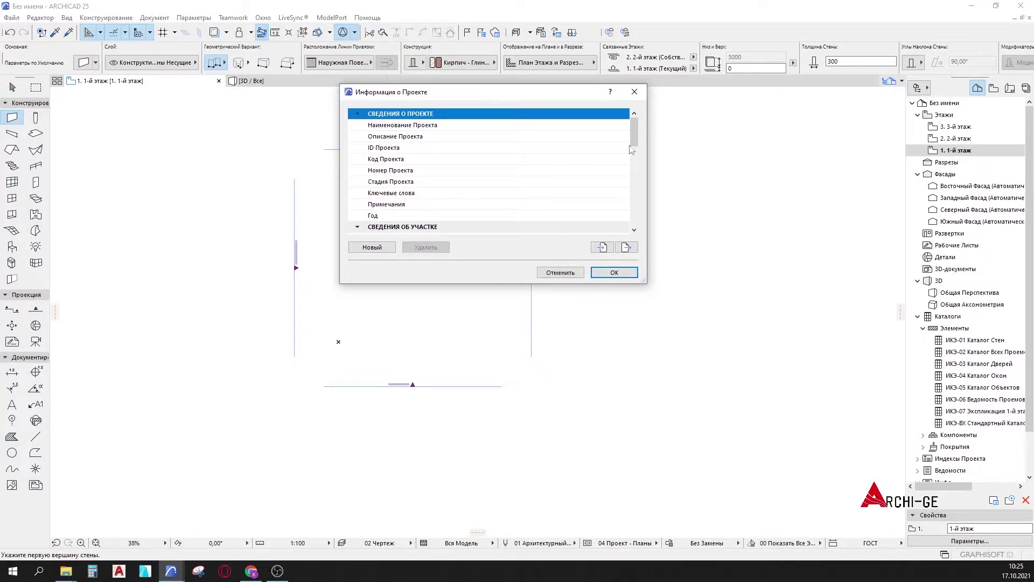
mouse_move(636, 137)
left_mouse_down()
mouse_move(635, 243)
mouse_move(637, 135)
left_mouse_up()
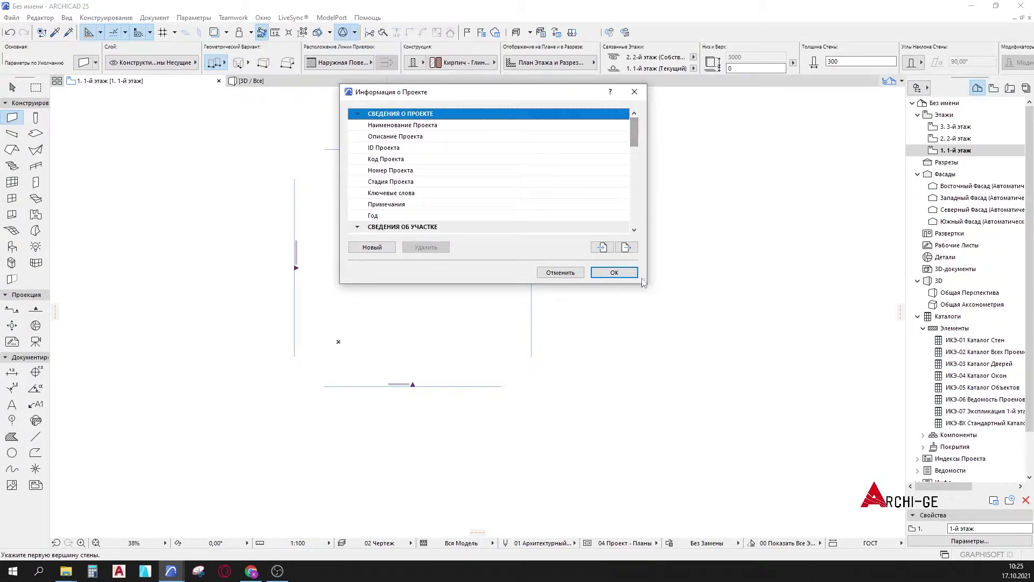
left_click_drag(646, 282, 707, 394)
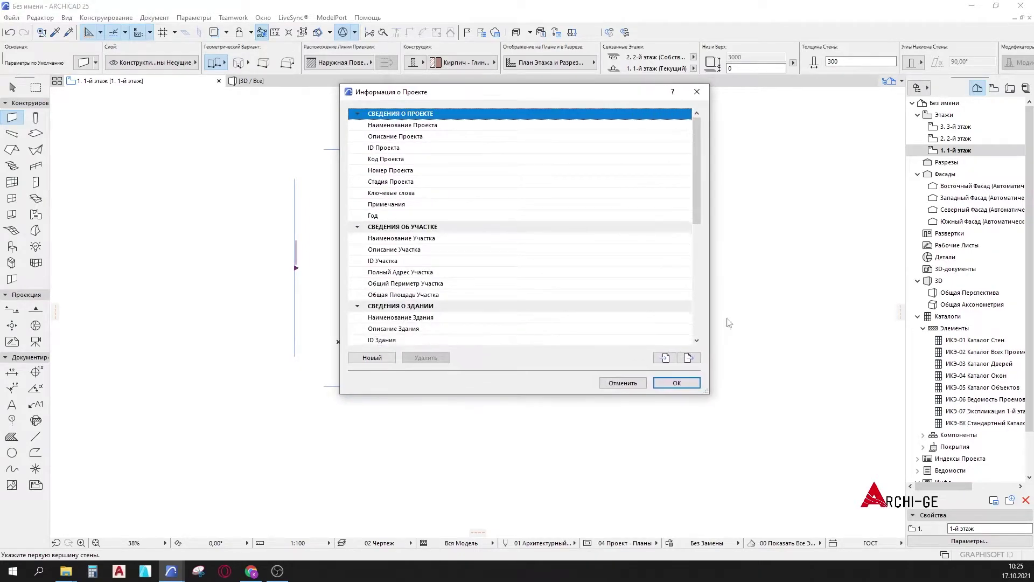
left_click(455, 127)
left_click(686, 125)
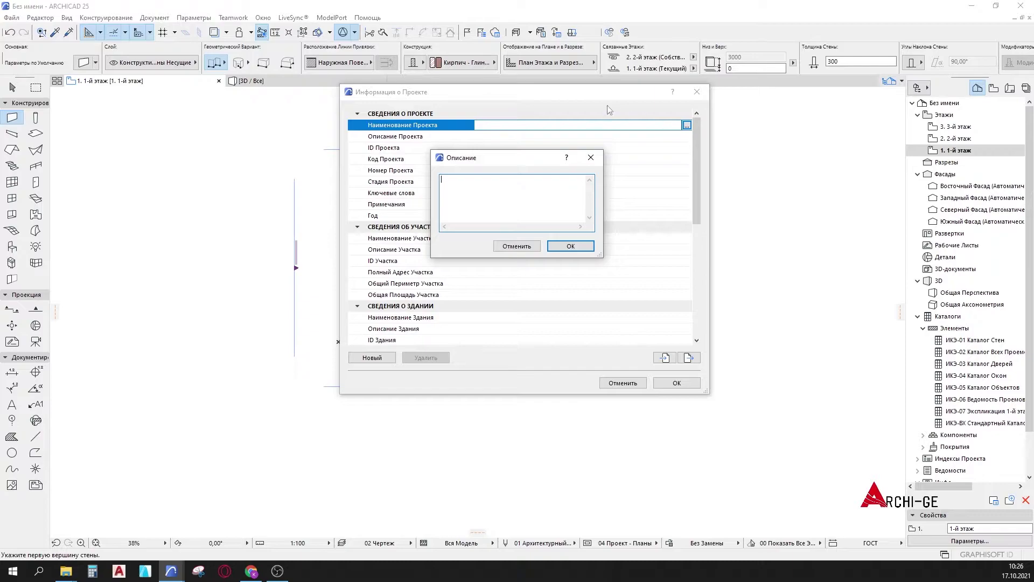
left_click(591, 157)
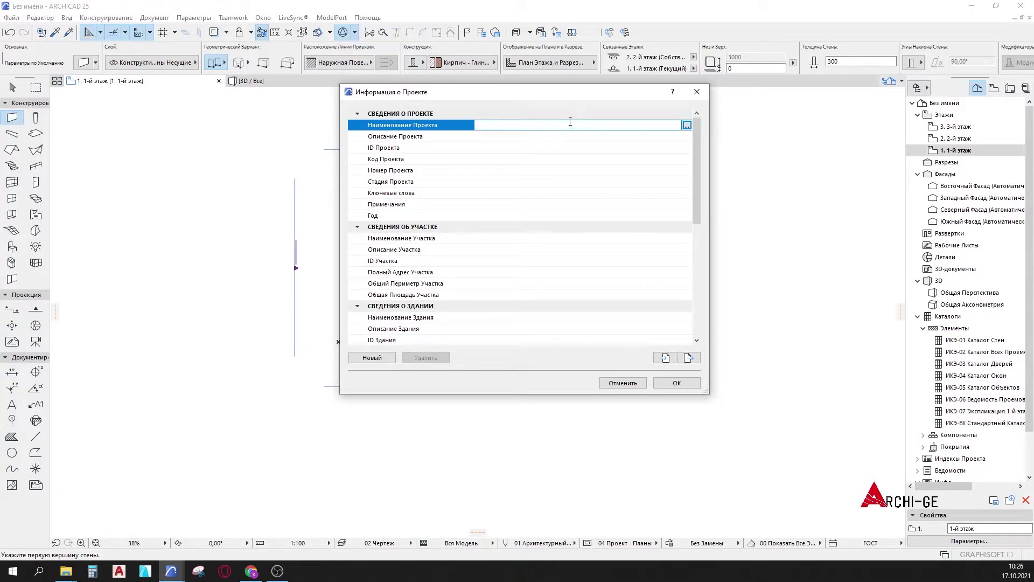
Enter "individualuri sacxovrebeli saxli" in Latin letters as the project name (Наименование Проекта).
left_click(687, 125)
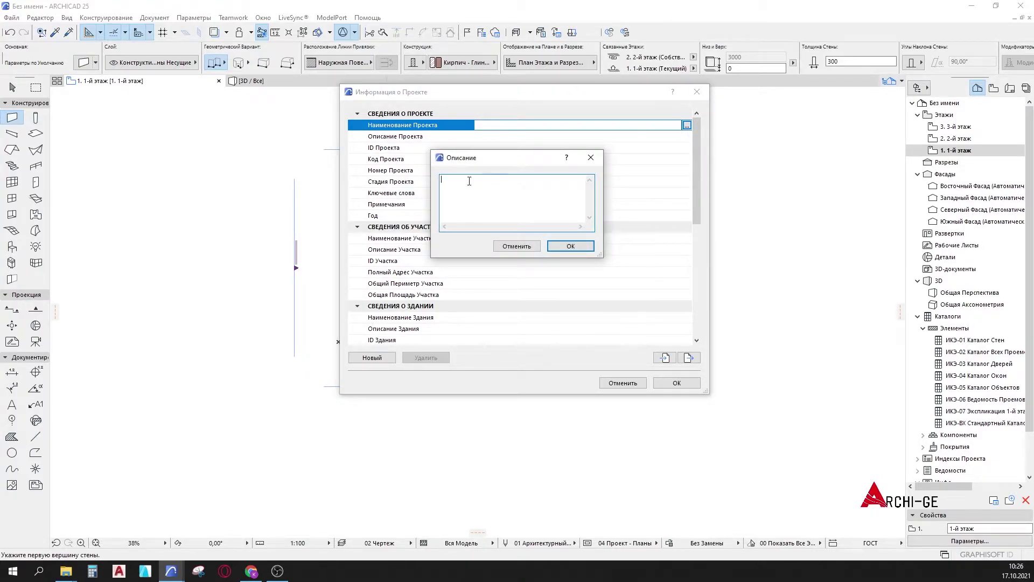
type("инд")
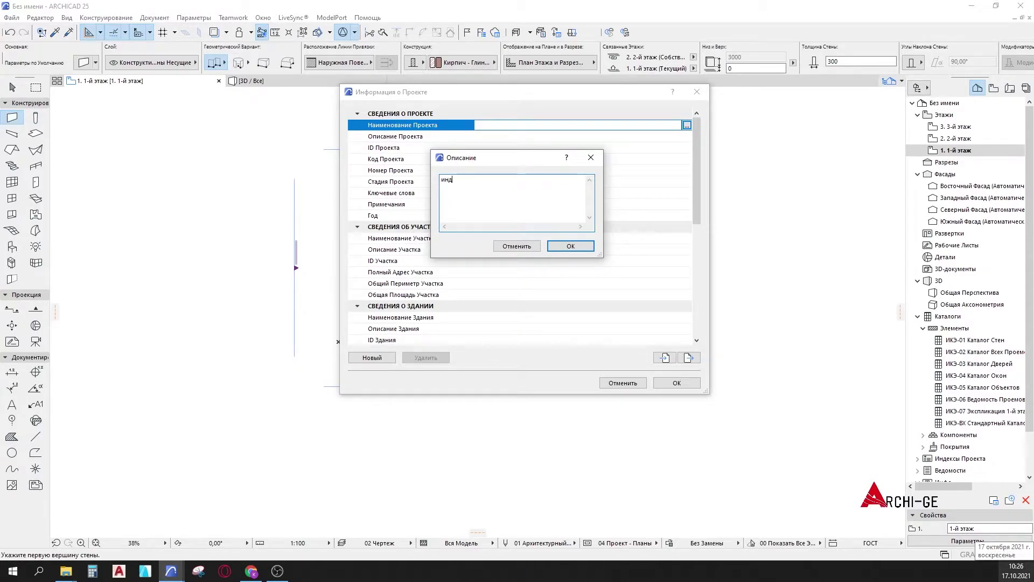
type("уалури")
key("ctrl+a")
type("individualuri sacxovrebeli saxli")
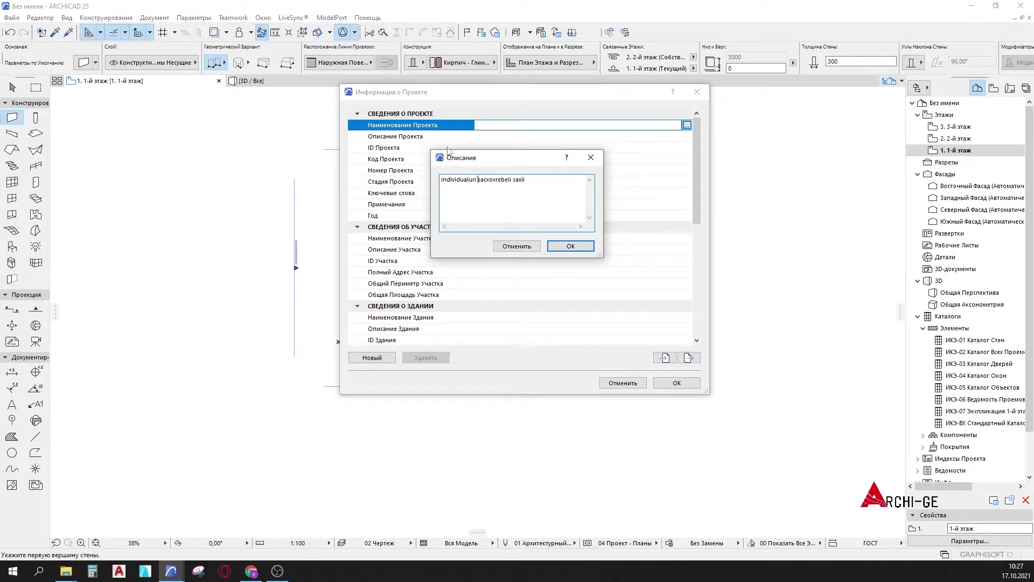
Extend the project name to "individualuri erTbiniani sacxovrebeli saxli" and save the project information.
left_click(513, 180)
key("Return")
left_click(478, 181)
key("Return")
left_click(441, 194)
key("BackSpace")
left_click(492, 179)
type("erTbi")
left_click(571, 246)
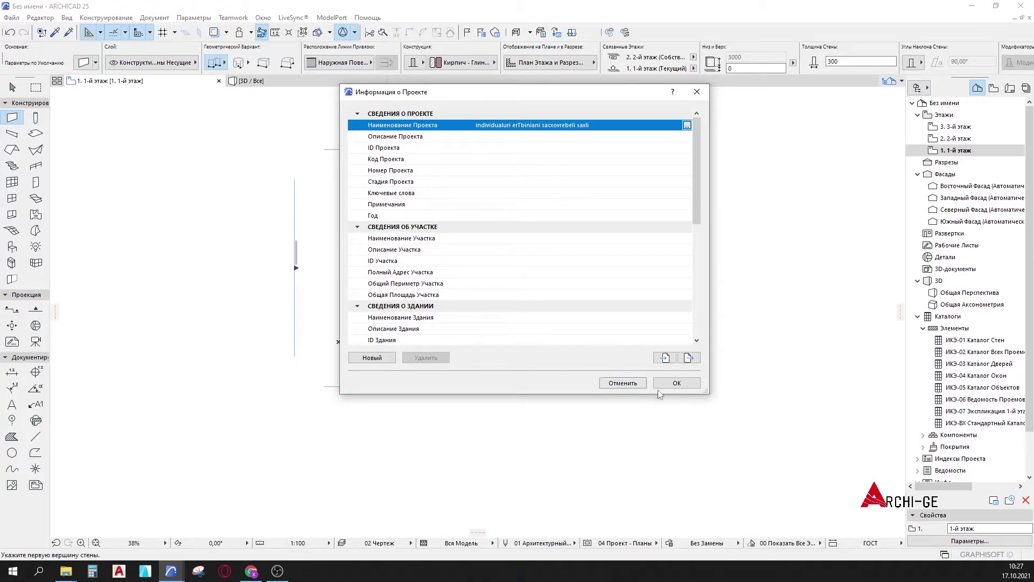
left_click(676, 383)
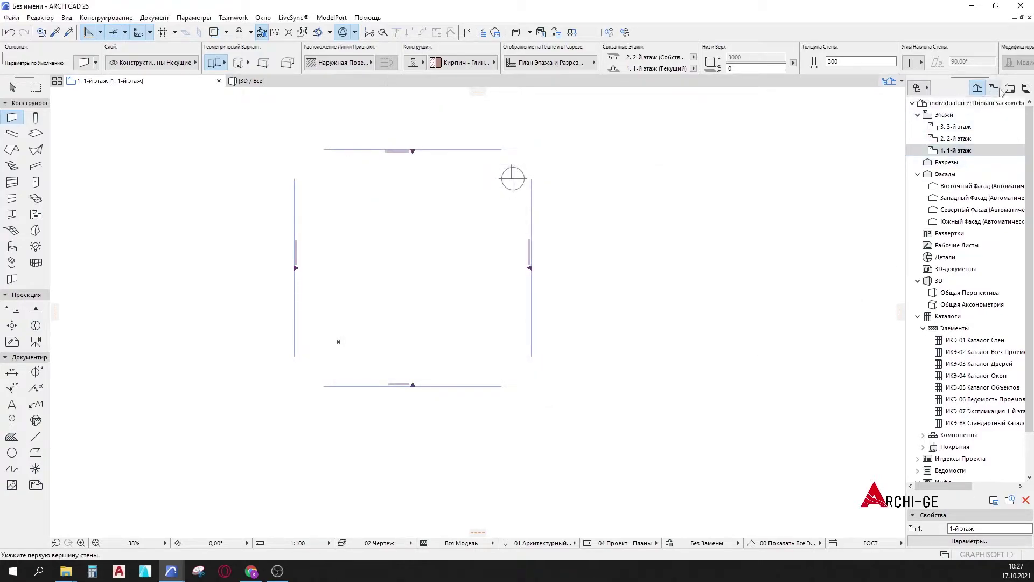
Examine the Обложка and 01 Титульный лист layouts in the layout book.
left_click(995, 88)
left_click(1010, 88)
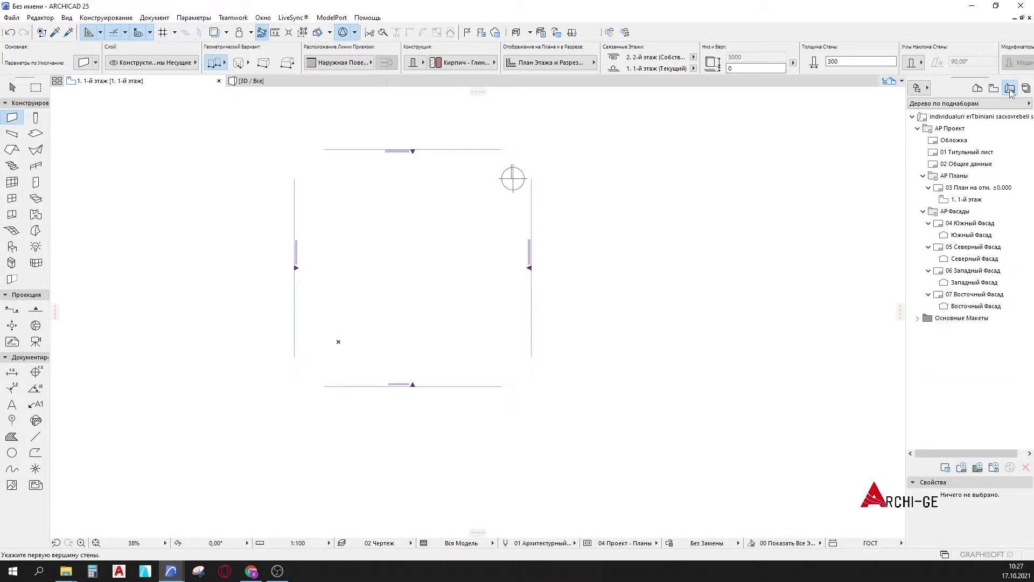
double_click(953, 142)
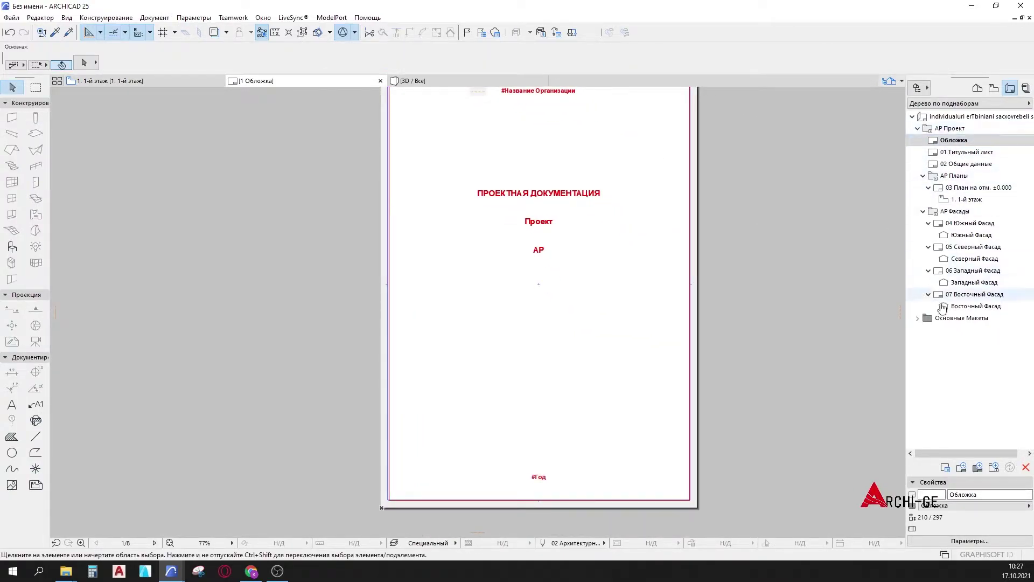
double_click(970, 152)
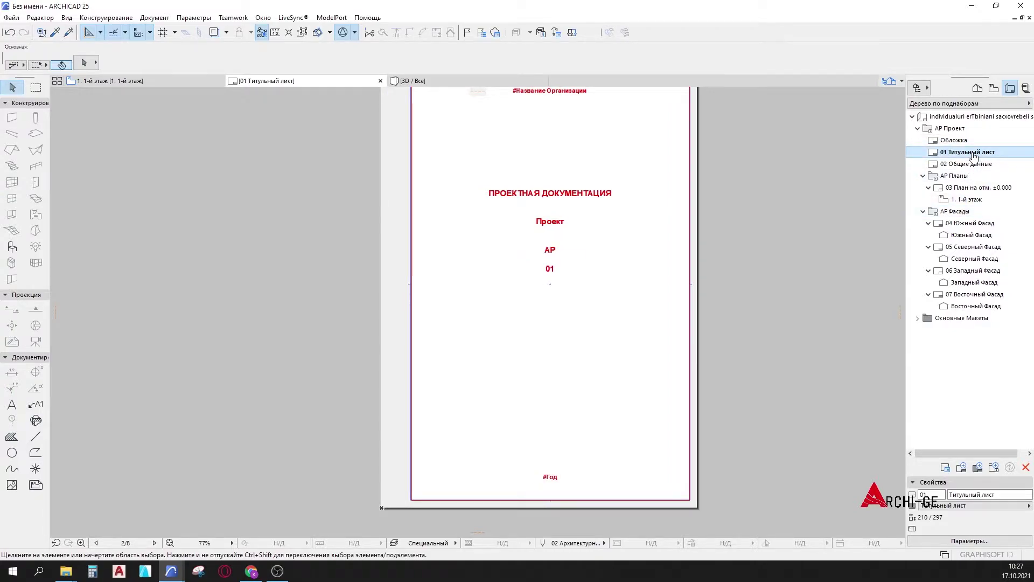
double_click(953, 141)
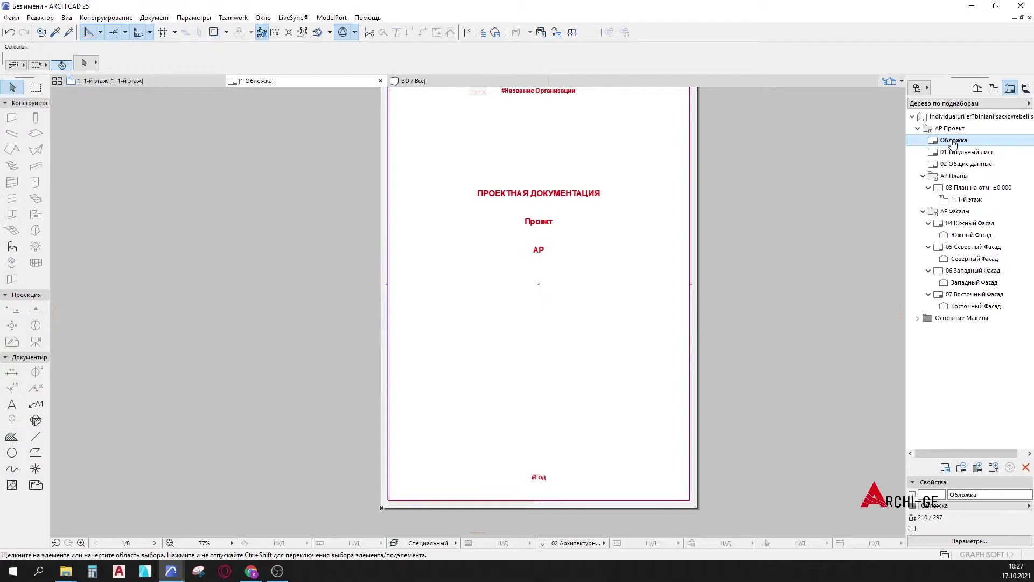
double_click(967, 153)
Open the 02 Общие данные layout and examine its title block for the project name.
double_click(972, 163)
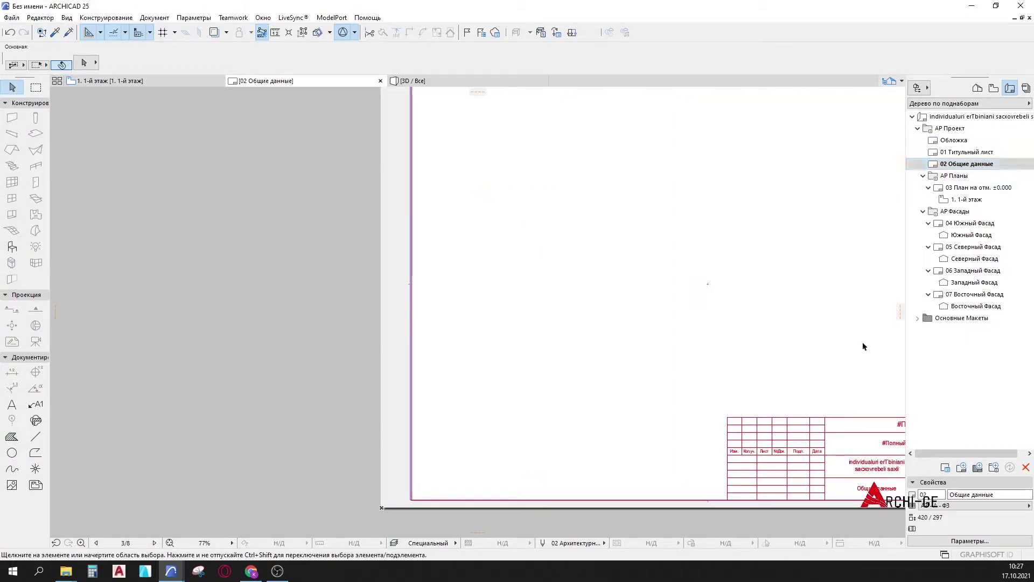
scroll(488, 355, "up", 4)
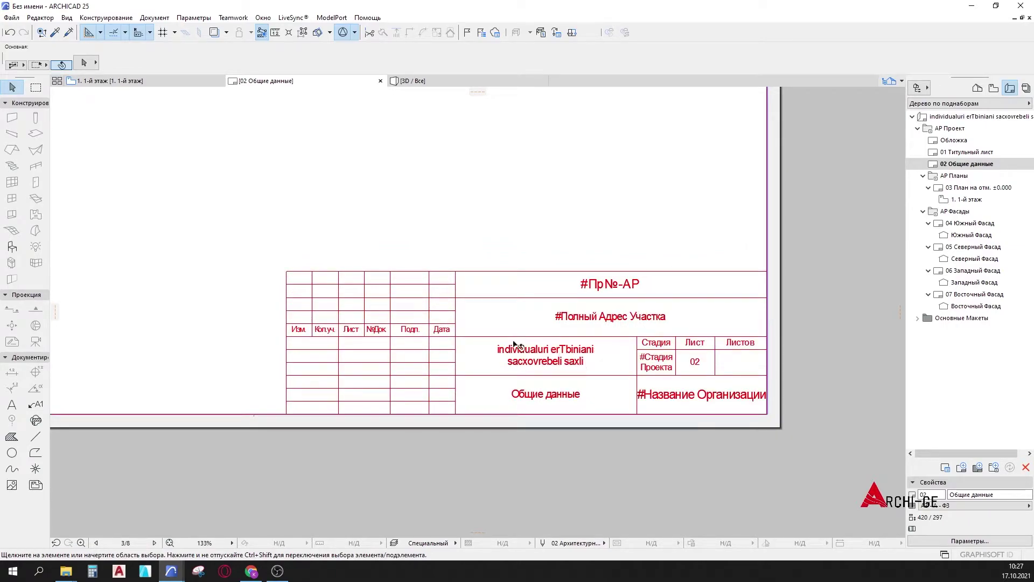
scroll(516, 347, "down", 8)
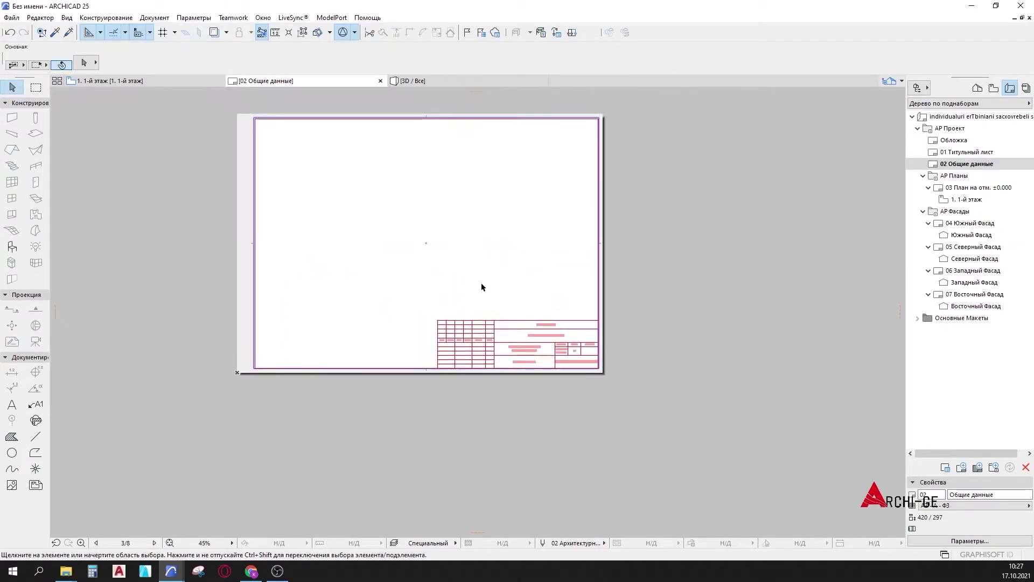
middle_click_drag(483, 287, 519, 300)
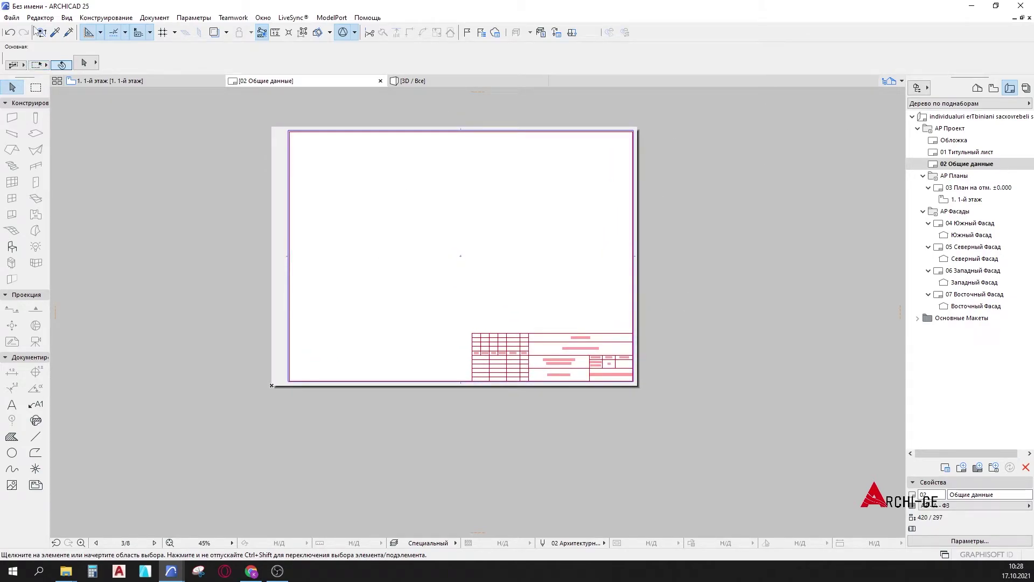
left_click(12, 17)
mouse_move(18, 35)
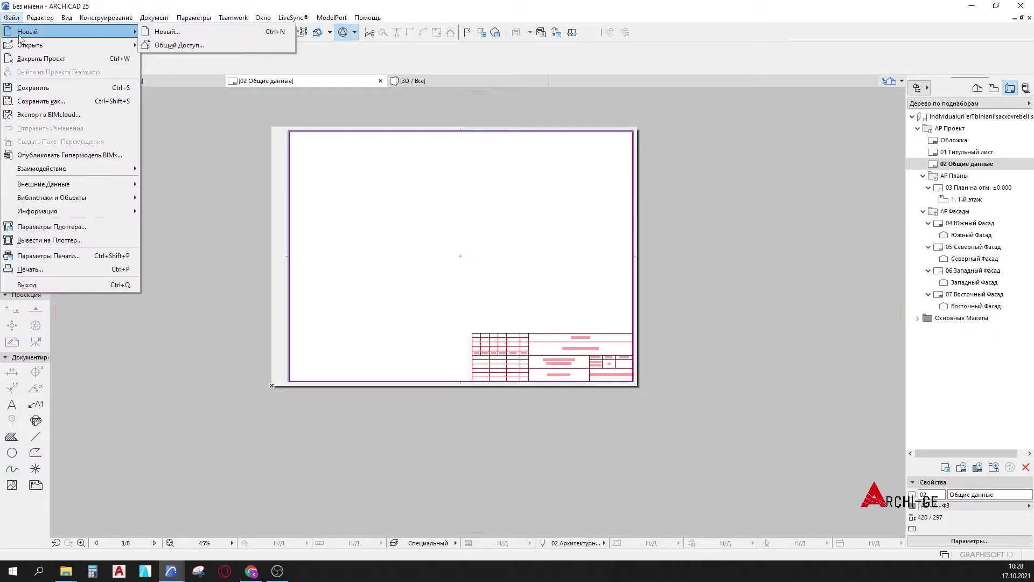
left_click(717, 190)
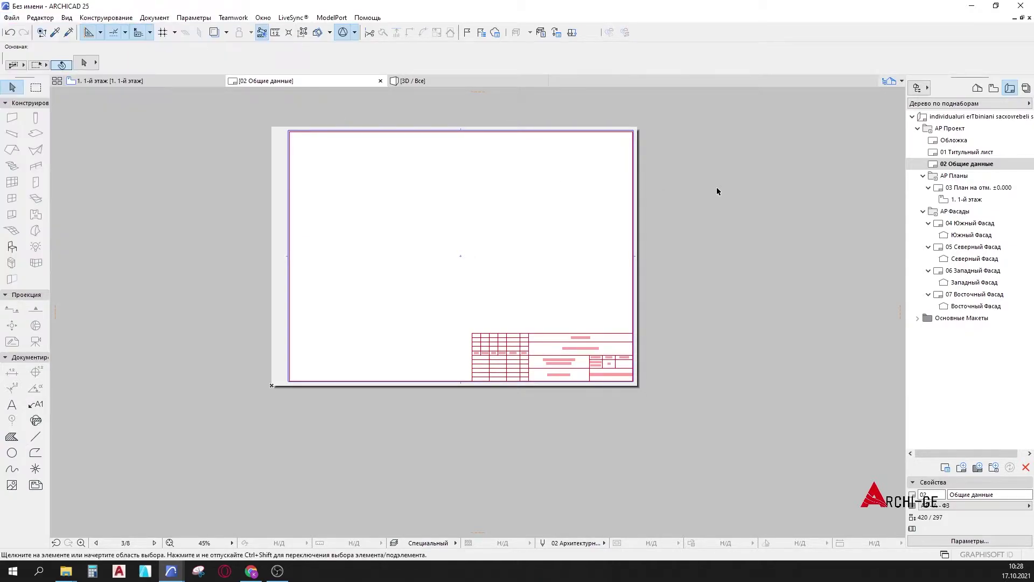
Switch the navigator to the project map and close the 02 Общие данные layout to return to the first-floor plan.
left_click(978, 89)
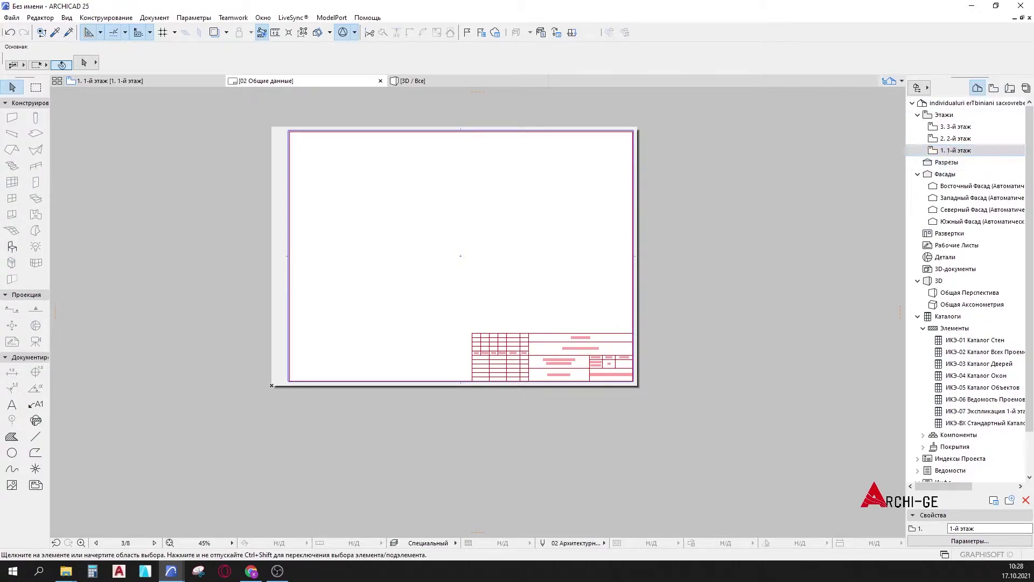
left_click(18, 19)
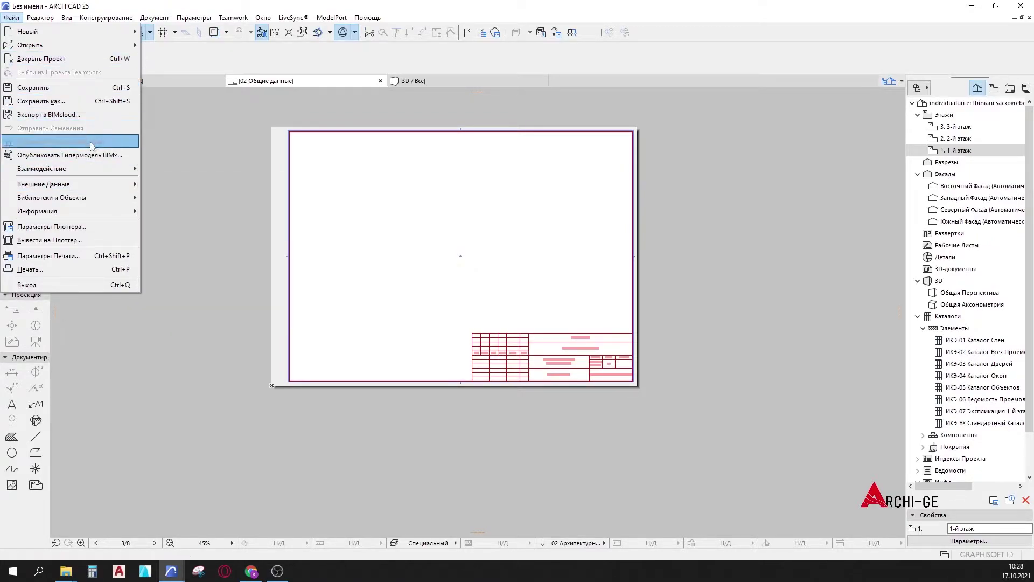
mouse_move(107, 186)
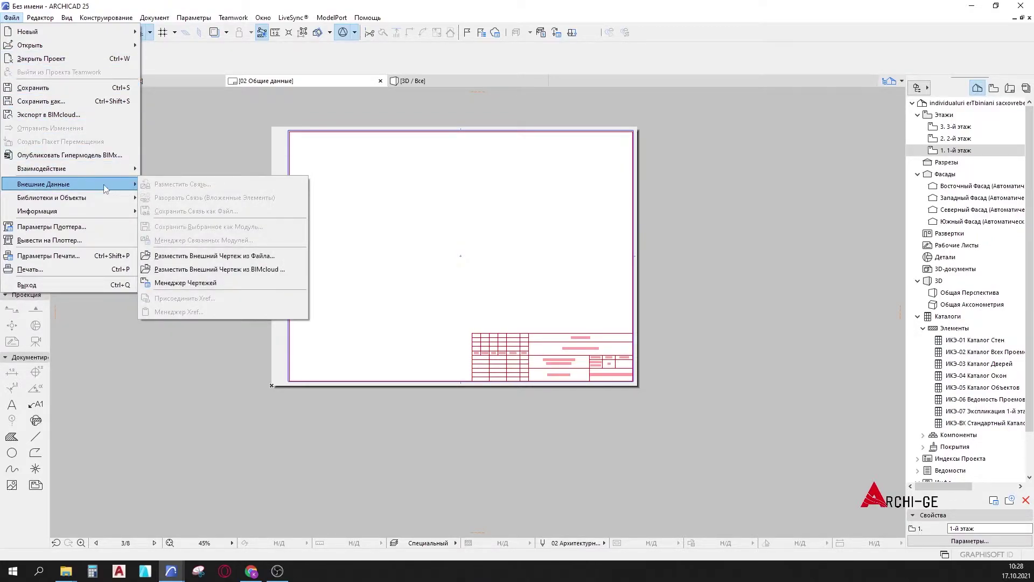
mouse_move(106, 204)
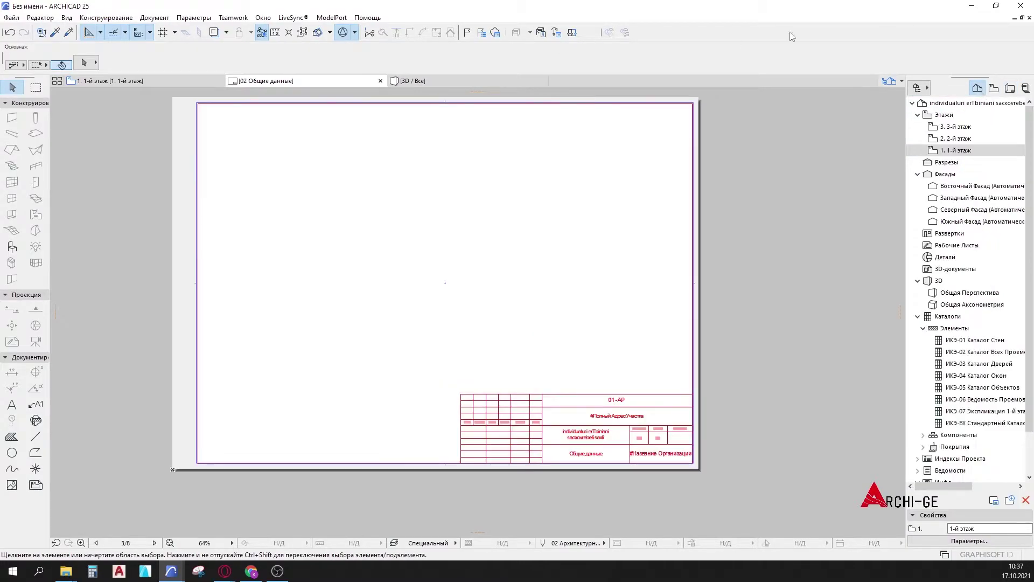
left_click(1029, 18)
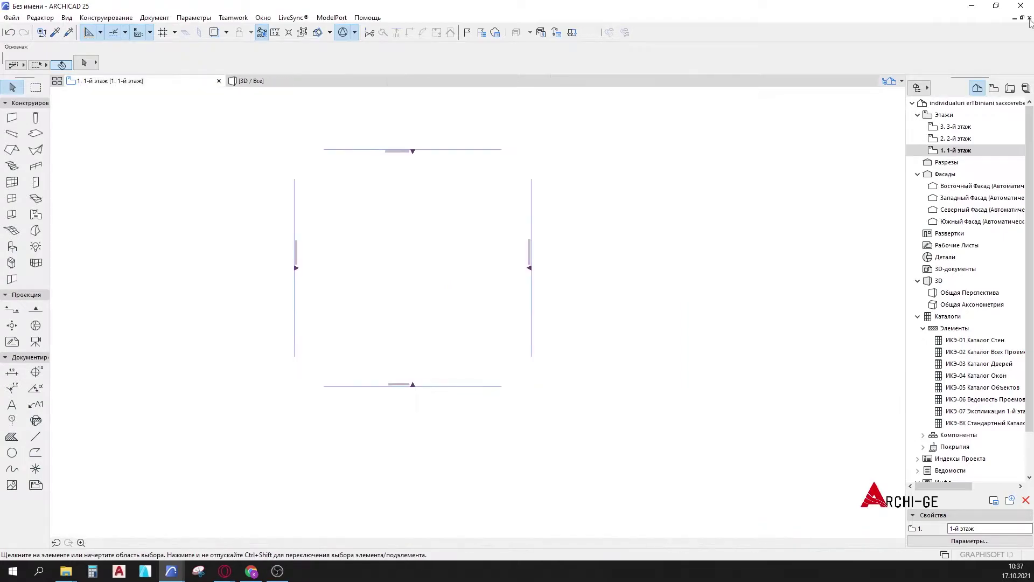
Open the project information (Информация о Проекте) and move its dialog higher over the floor plan.
left_click(11, 18)
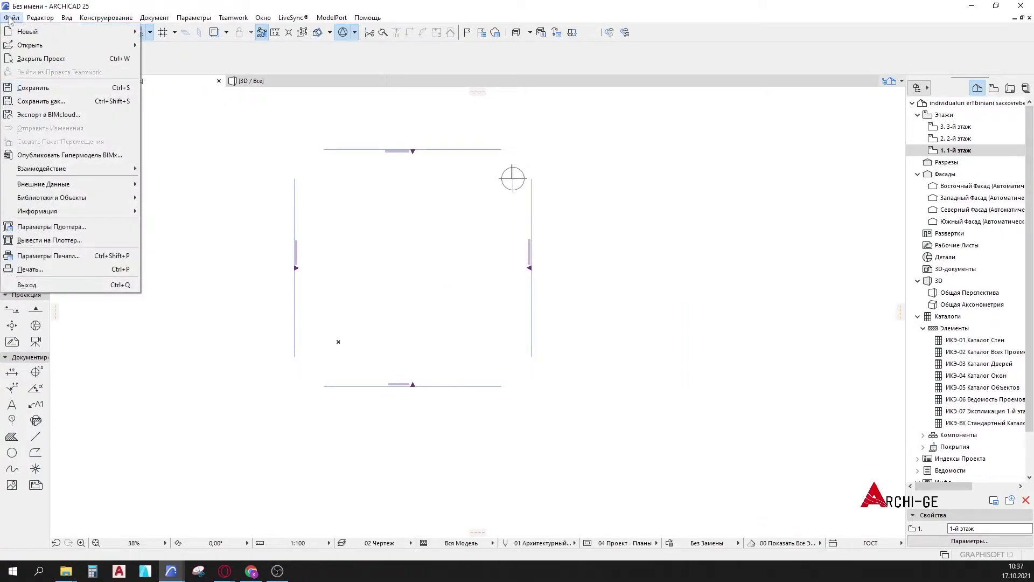
mouse_move(79, 190)
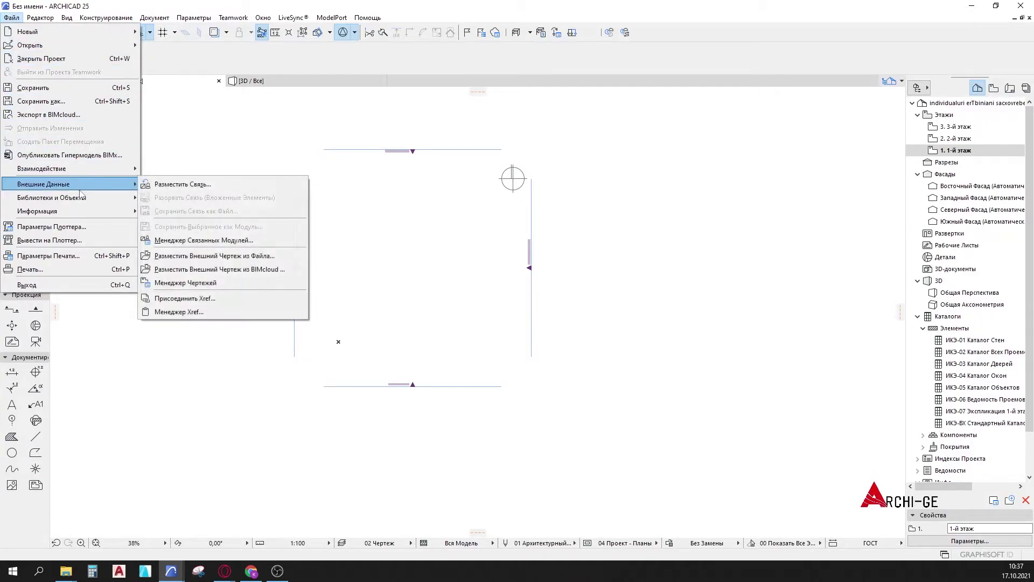
mouse_move(80, 211)
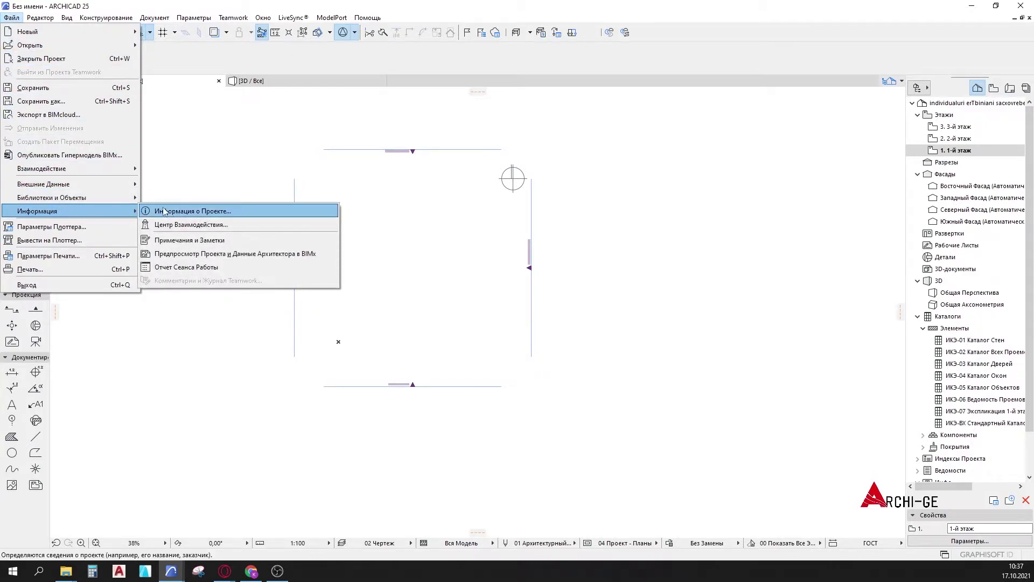
left_click(182, 212)
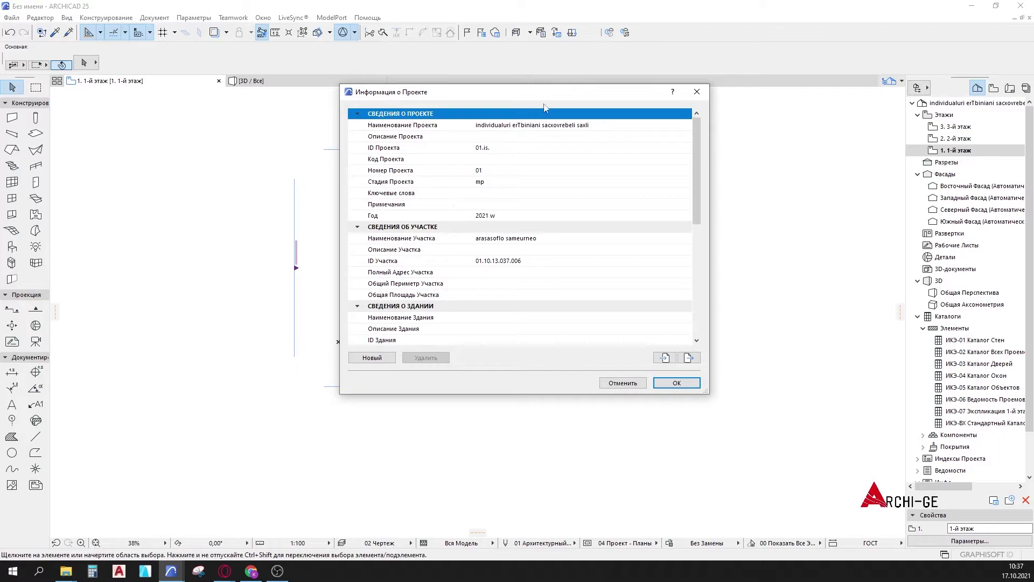
left_click_drag(562, 97, 523, 76)
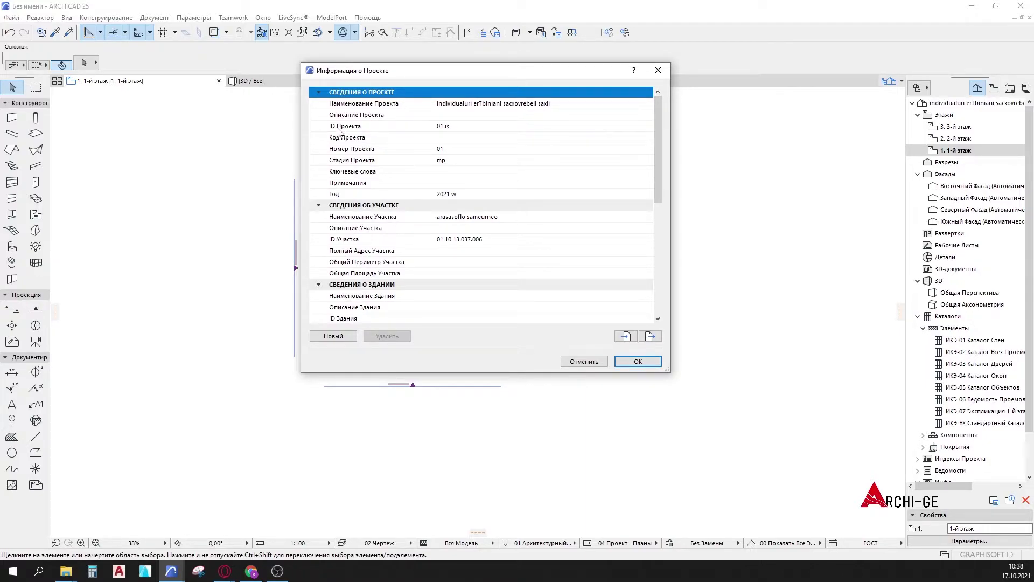
Review the project details in the project information, from the project code, number and stage through keywords, notes and year.
left_click(457, 139)
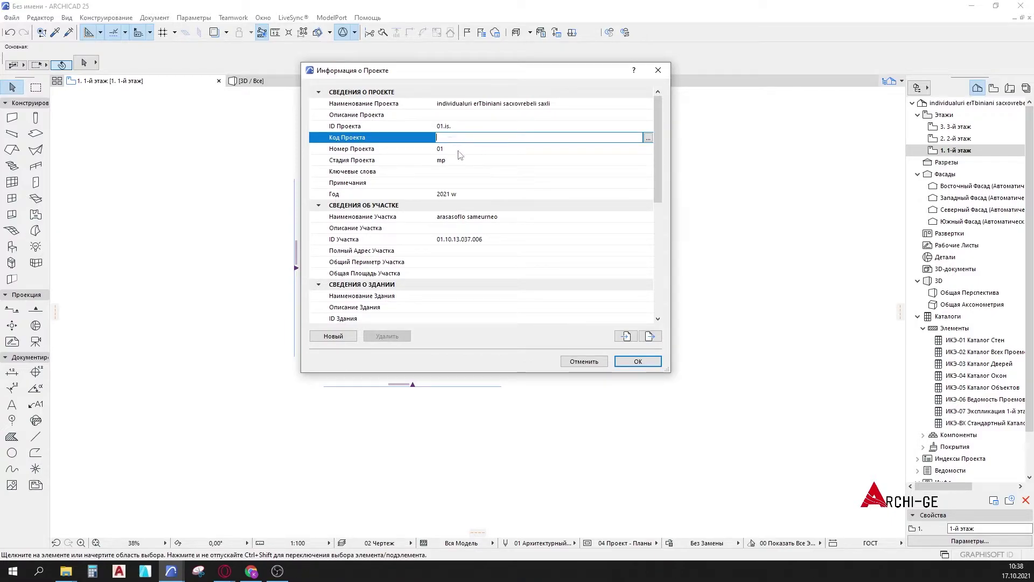
left_click(439, 150)
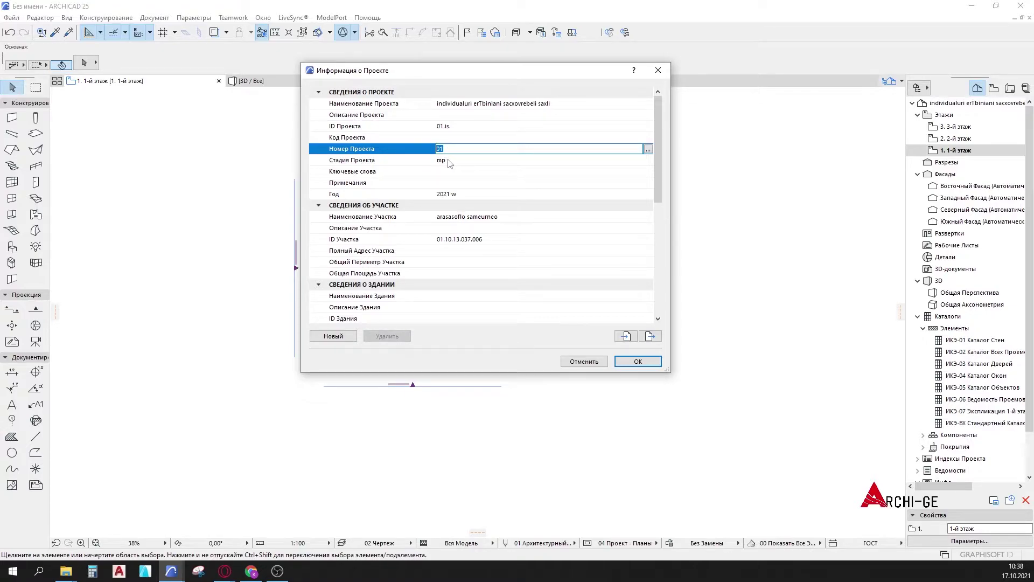
left_click(450, 161)
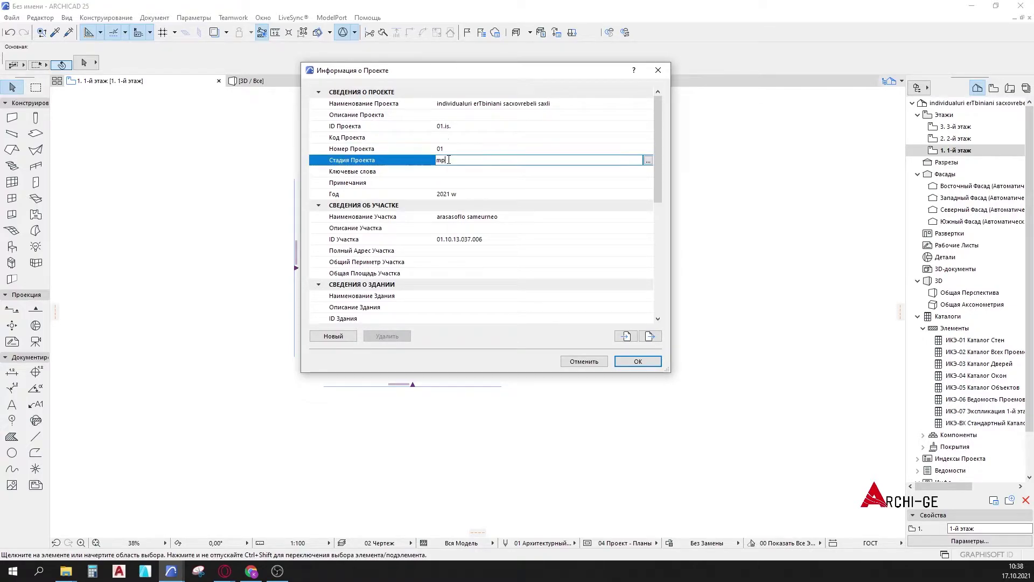
double_click(457, 162)
double_click(442, 161)
left_click(452, 171)
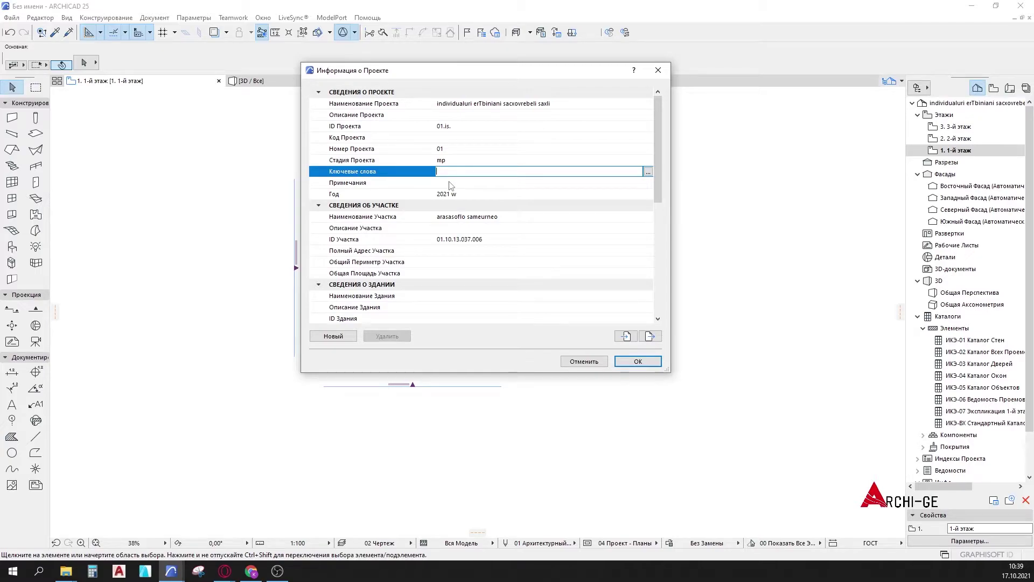
left_click(451, 183)
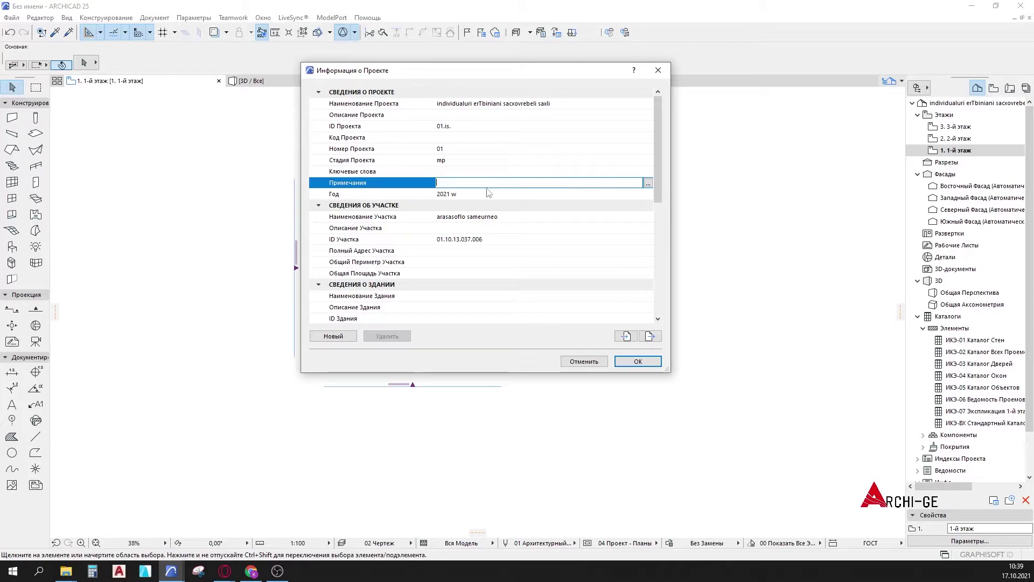
left_click(464, 196)
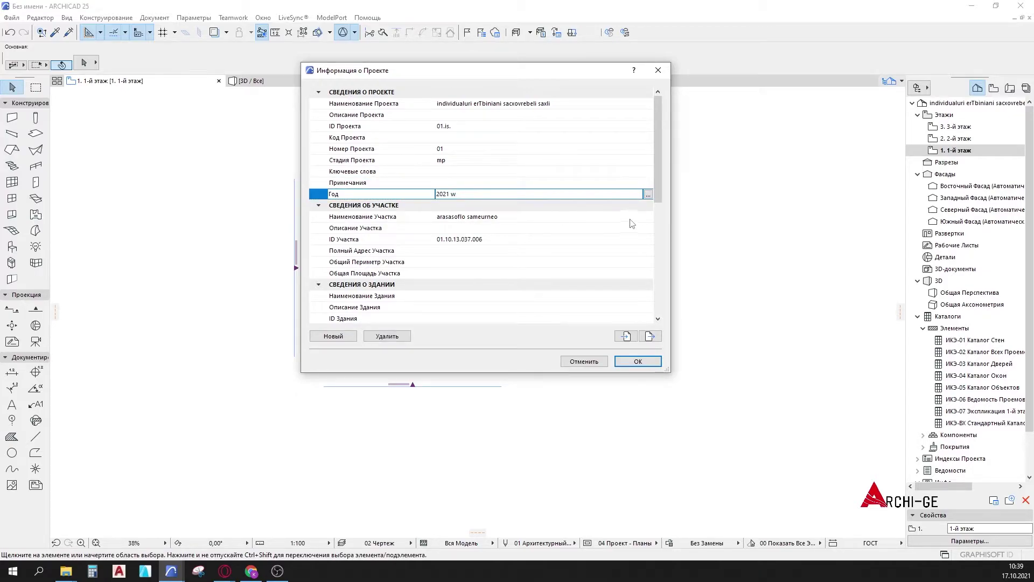
Review the site details (Сведения об Участке) and open the site name (Наименование Участка) for editing.
left_click_drag(656, 172, 657, 198)
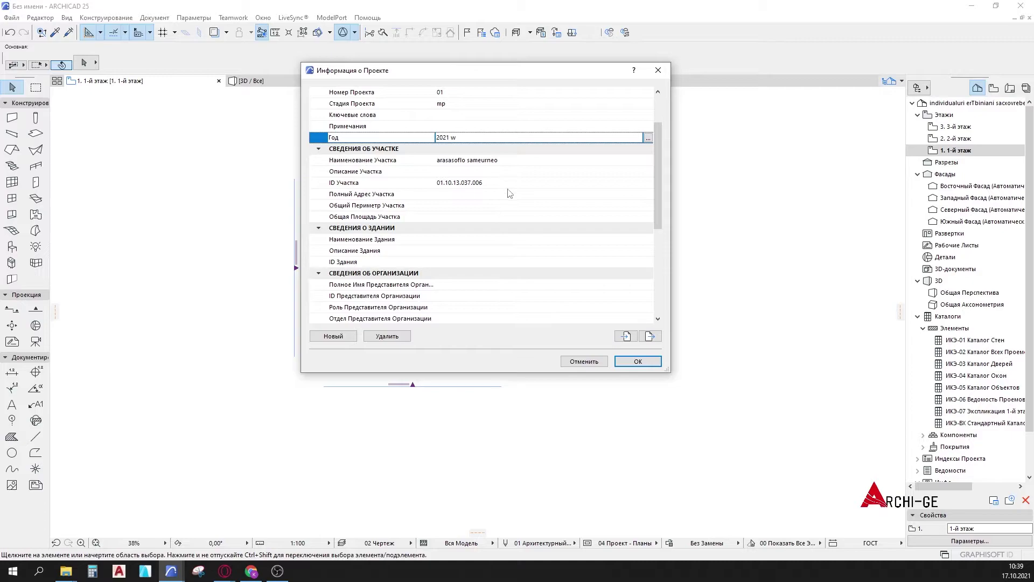
scroll(469, 216, "up", 1)
scroll(463, 218, "up", 4)
scroll(459, 226, "down", 3)
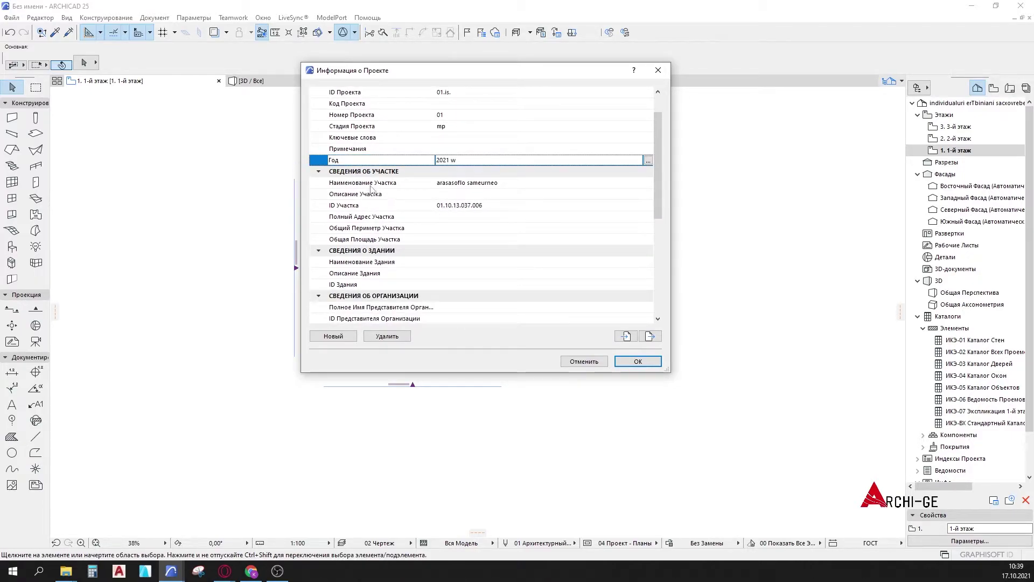
left_click(512, 185)
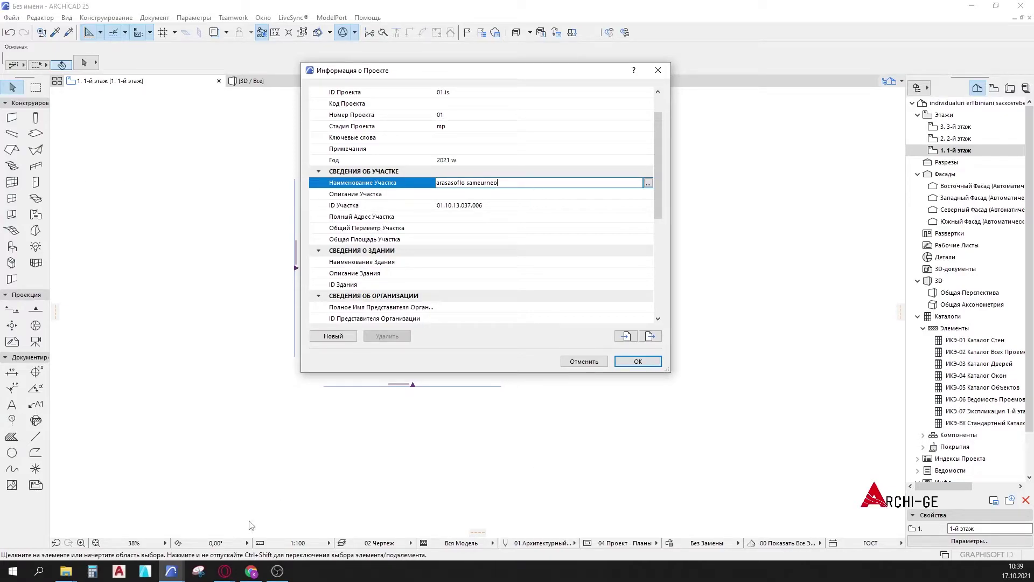
Switch to the Opera browser window showing the maps.tbilisi.gov.ge cadastral map and maximize it.
left_click(254, 574)
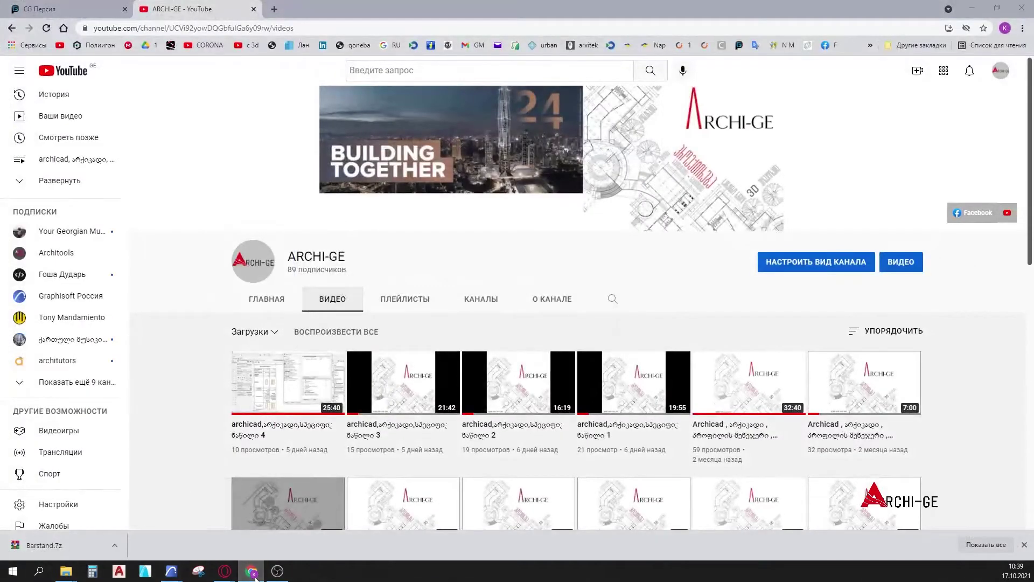
left_click(254, 574)
left_click(224, 575)
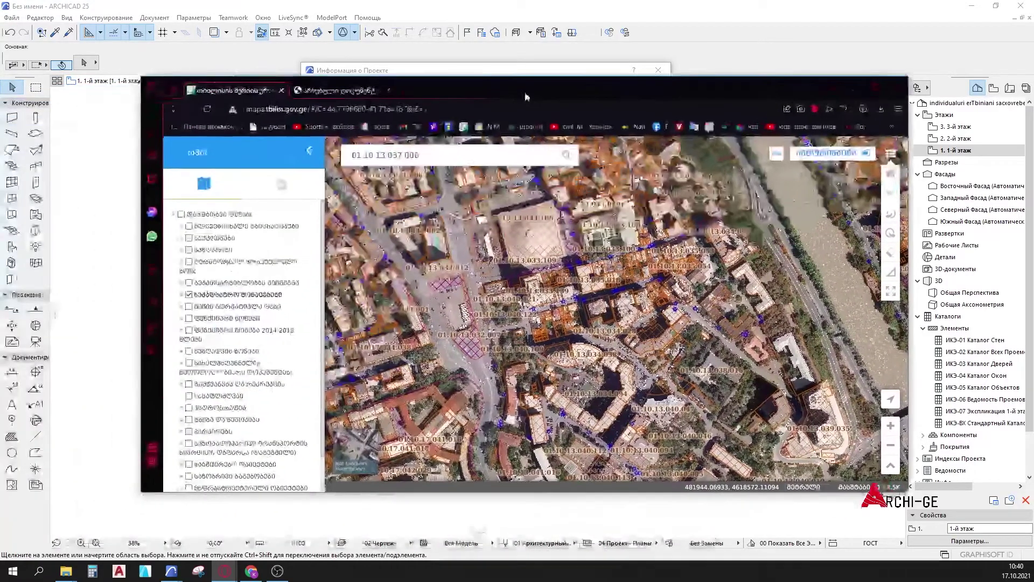
left_click_drag(522, 86, 477, 50)
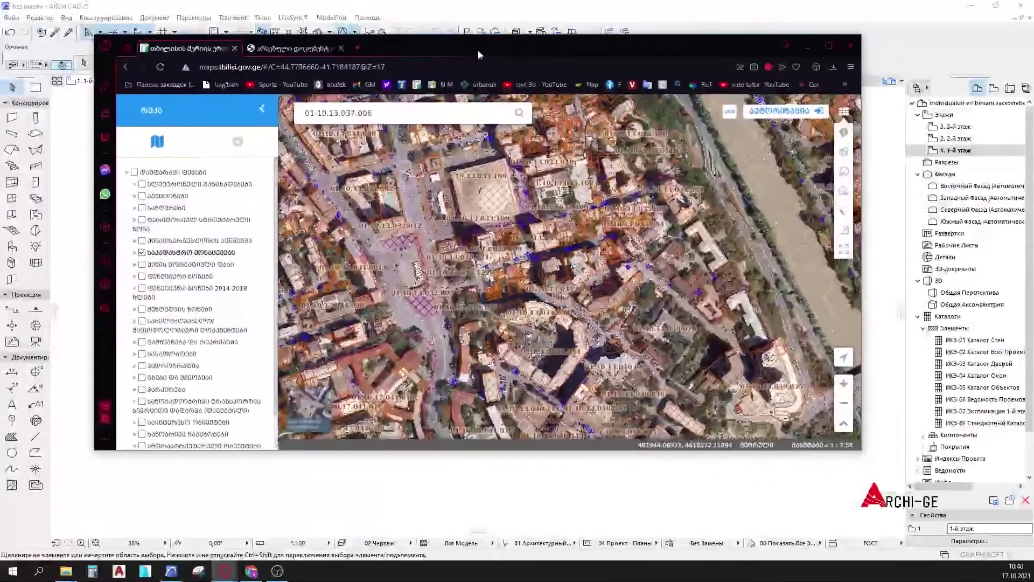
left_click(829, 45)
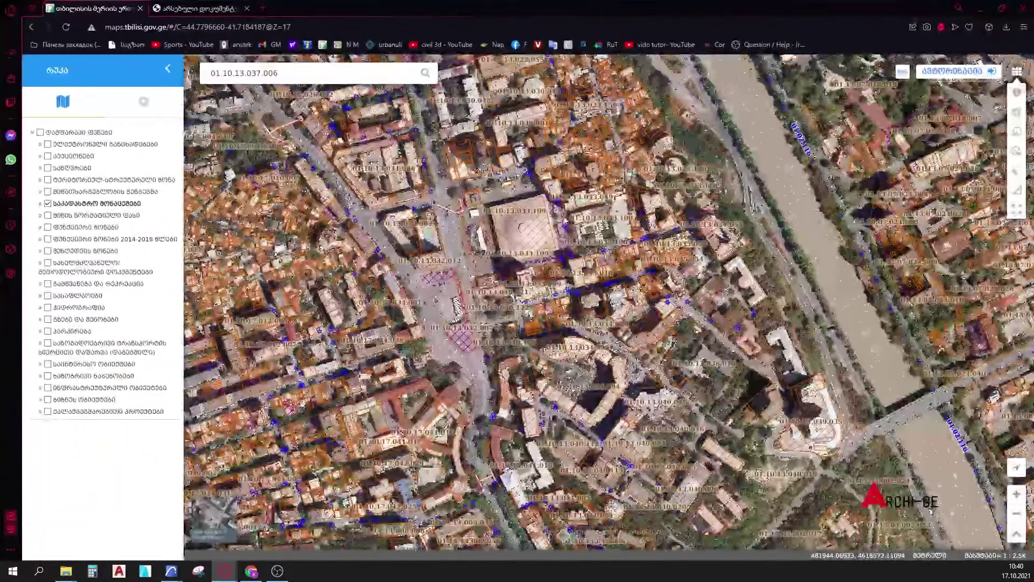
Examine the cadastral map east of the searched parcel, across the river to the blocks on the opposite bank.
scroll(526, 304, "down", 2)
left_click_drag(596, 185, 499, 164)
left_click_drag(570, 319, 589, 335)
scroll(589, 335, "up", 1)
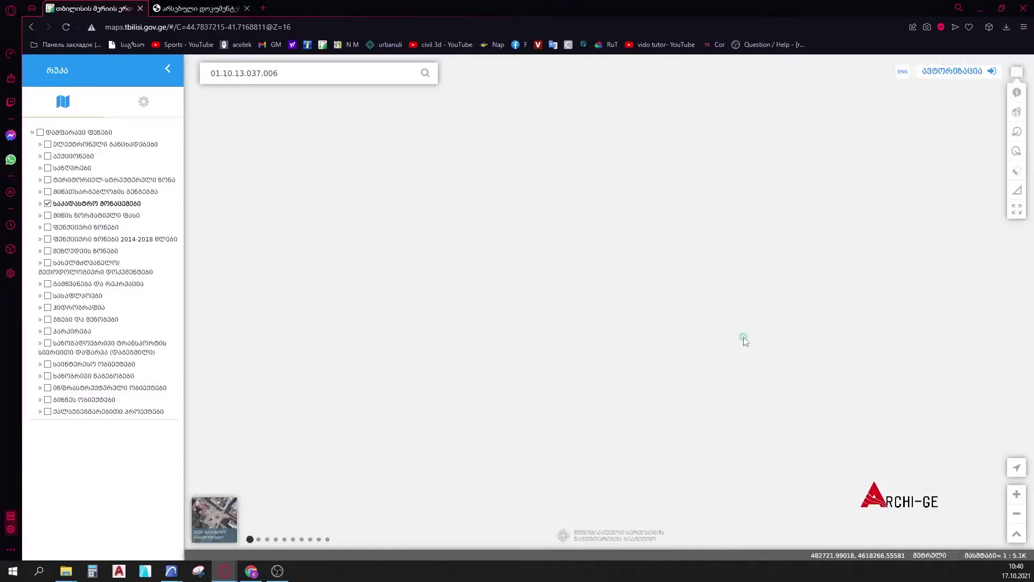
left_click_drag(744, 340, 525, 369)
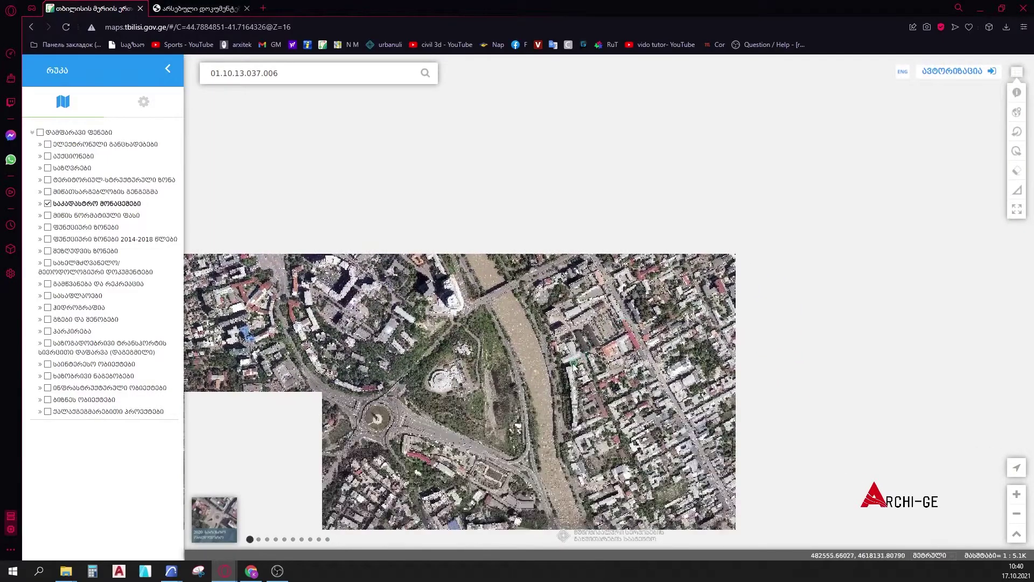
scroll(524, 369, "up", 1)
scroll(524, 369, "up", 1)
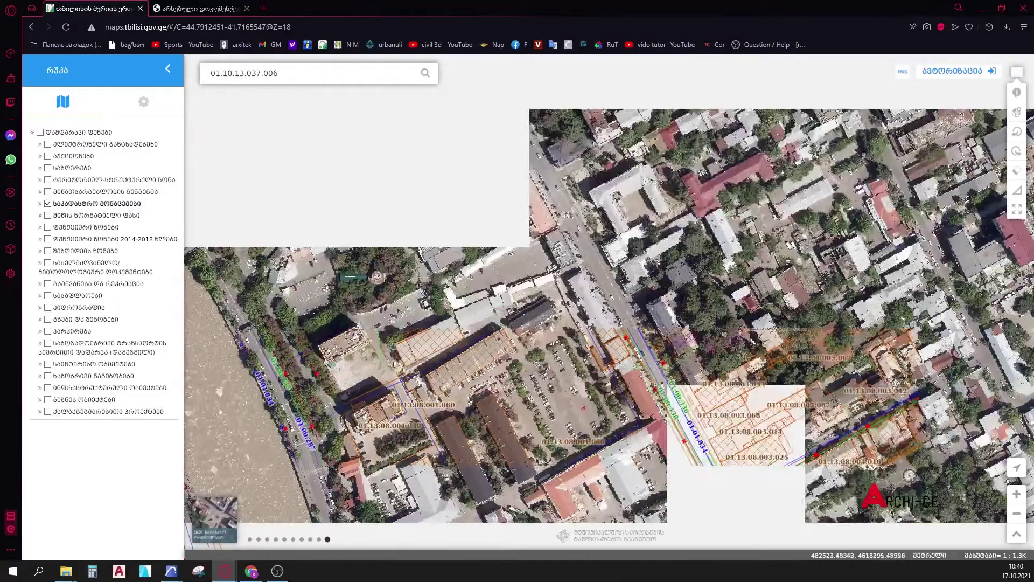
Examine the blocks south along the river's east bank down to individual parcels and their cadastral codes.
left_click_drag(379, 316, 449, 419)
key("Right")
key("Down")
left_click_drag(533, 323, 445, 167)
key("Down")
key("Down")
key("Left")
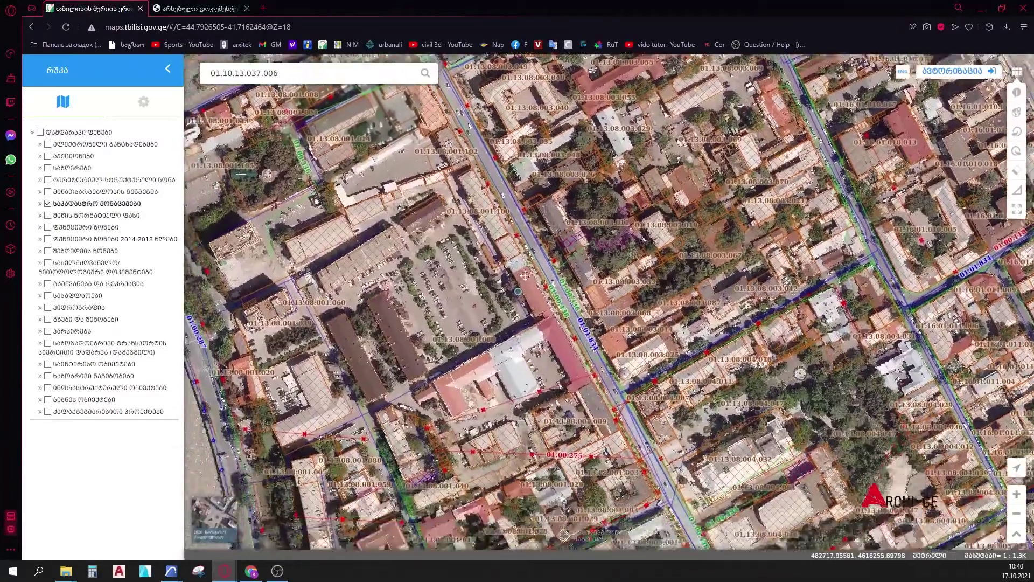
key("Down")
key("Down")
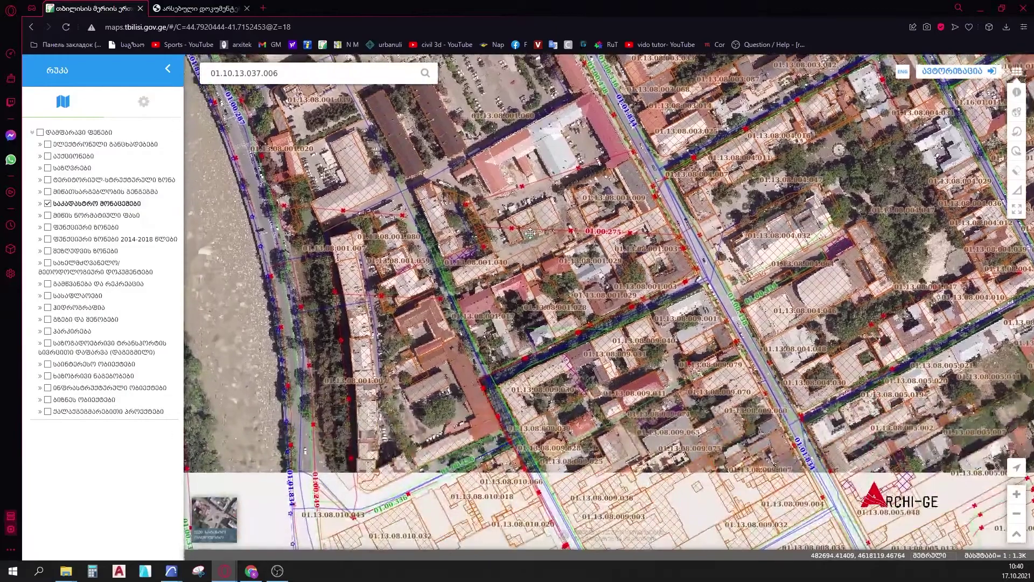
key("Down")
key("Down")
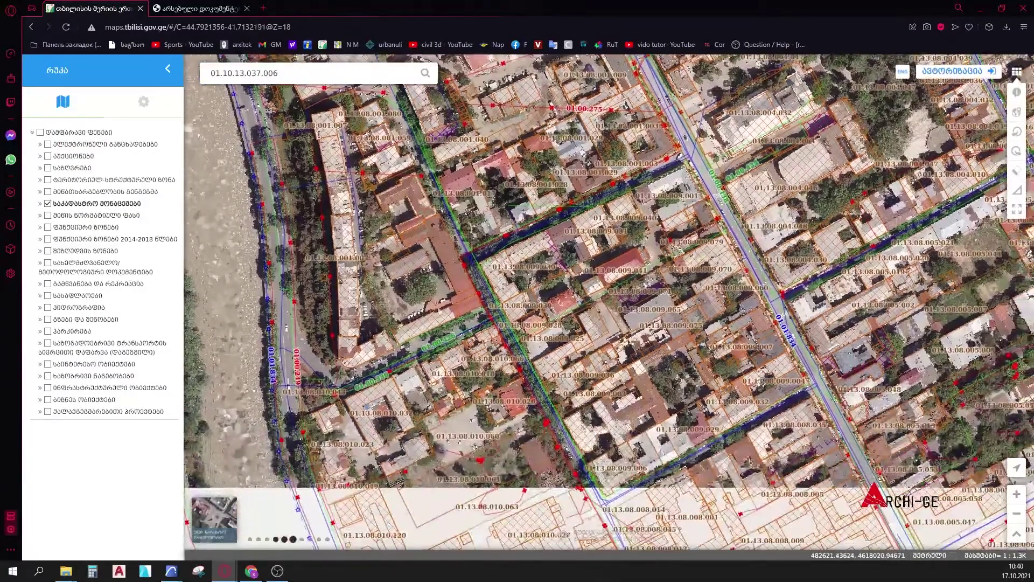
key("plus")
key("Down")
key("plus")
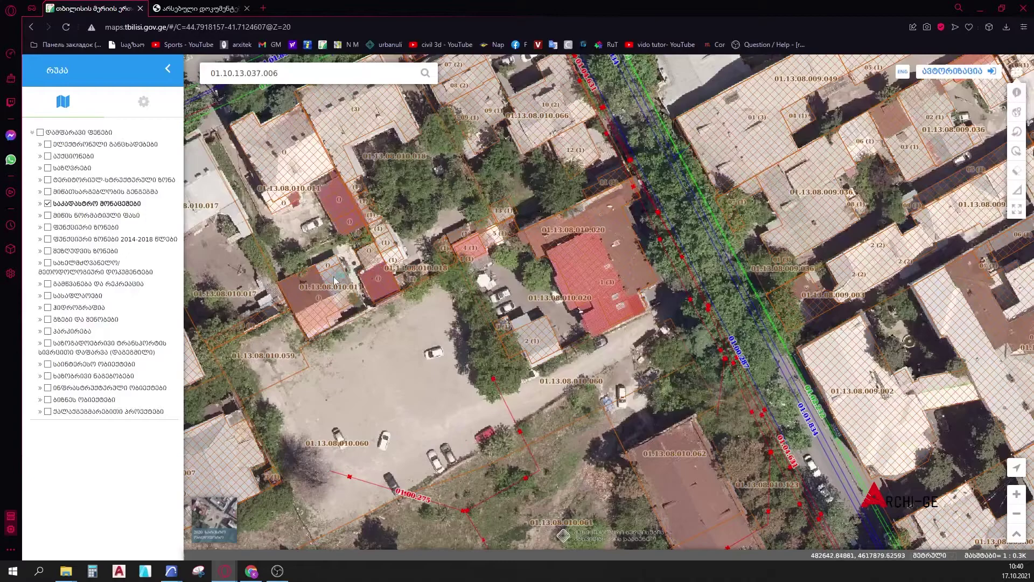
Return to ARCHICAD's project information and set the site name (Наименование Участка) to "arasasoflo sameurneo".
left_click(983, 10)
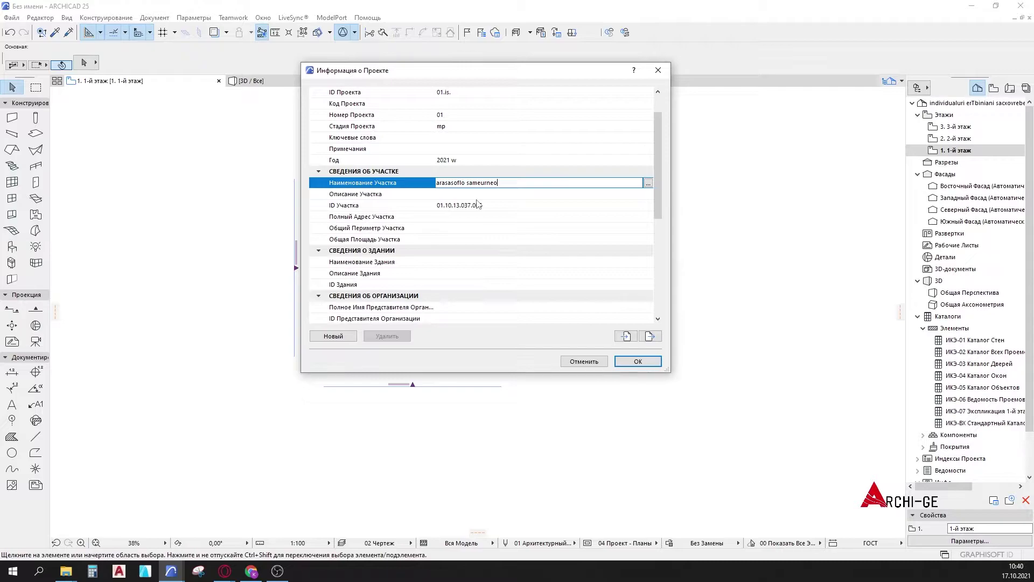
left_click(455, 194)
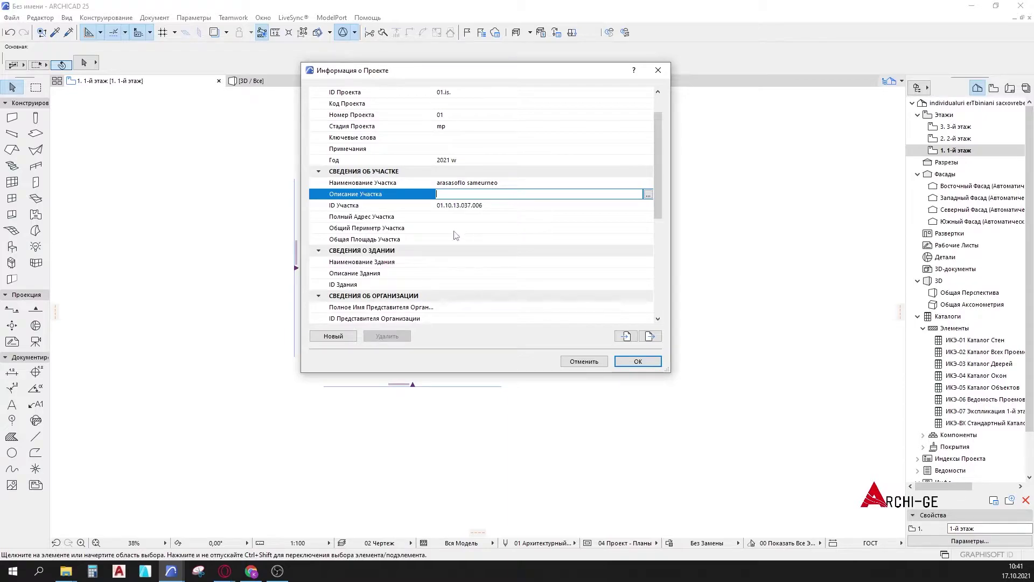
In the full site address (Полный Адрес Участка), set the city to "q. Tbilisi" and the country to "saqarTvelo".
left_click(443, 218)
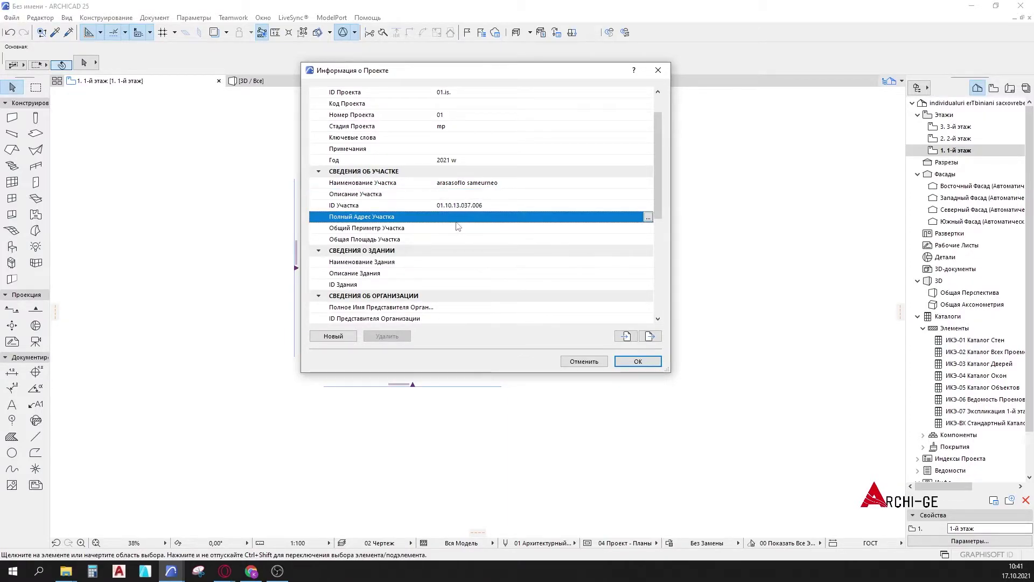
left_click(648, 216)
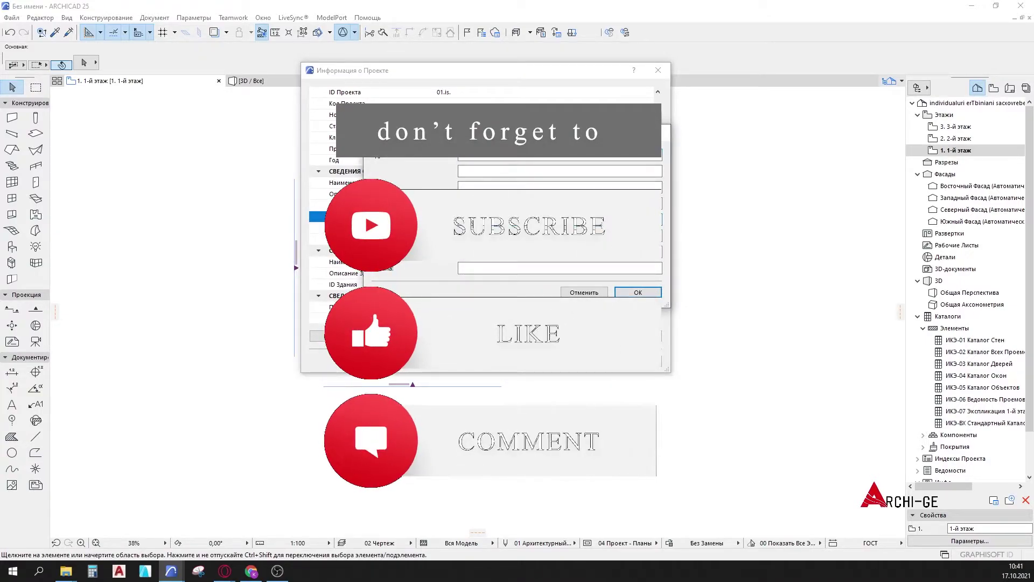
type("q.")
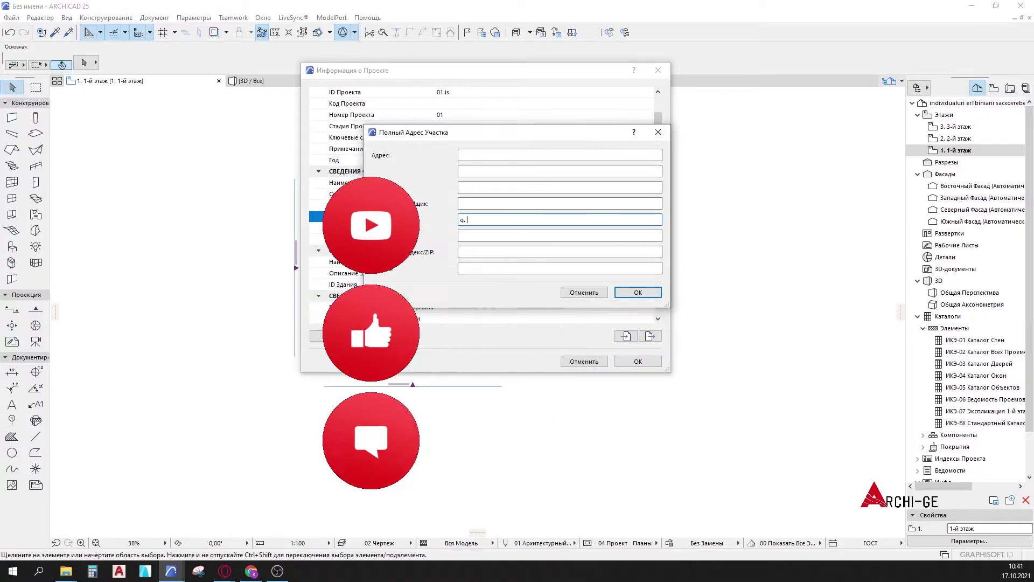
type(" Tbilisi")
left_click(560, 268)
type("saqarTvelo")
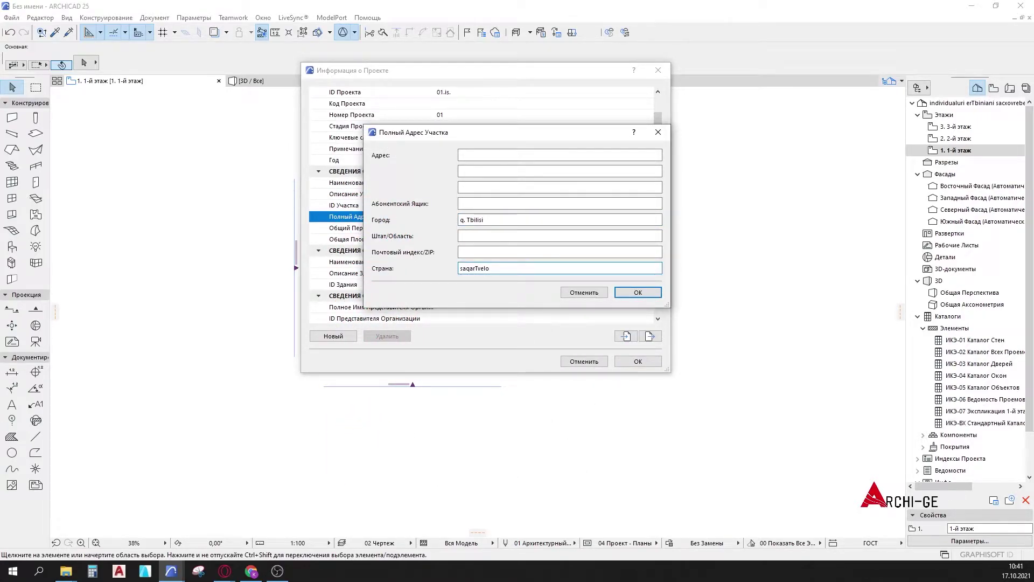
left_click(490, 236)
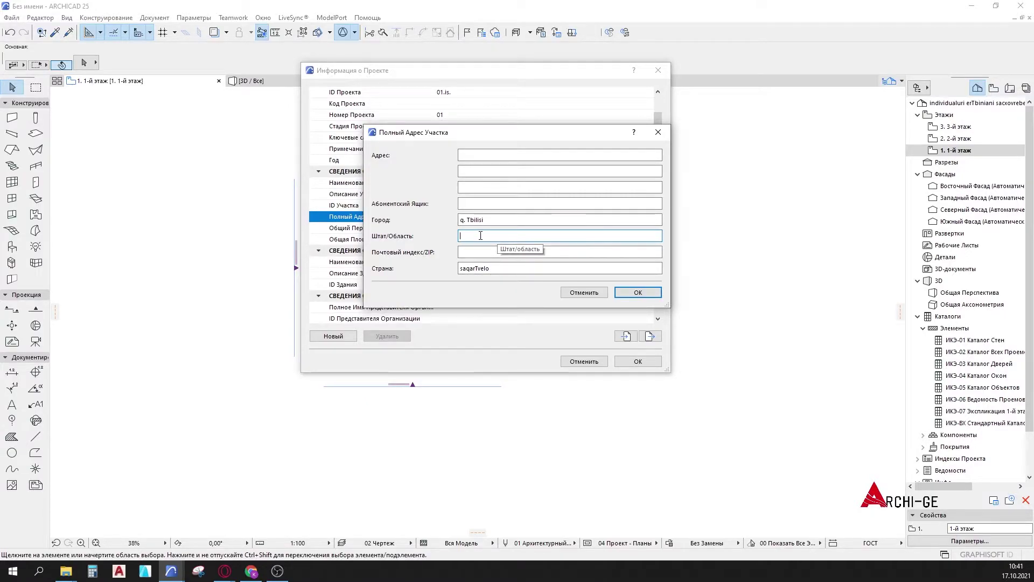
left_click(495, 155)
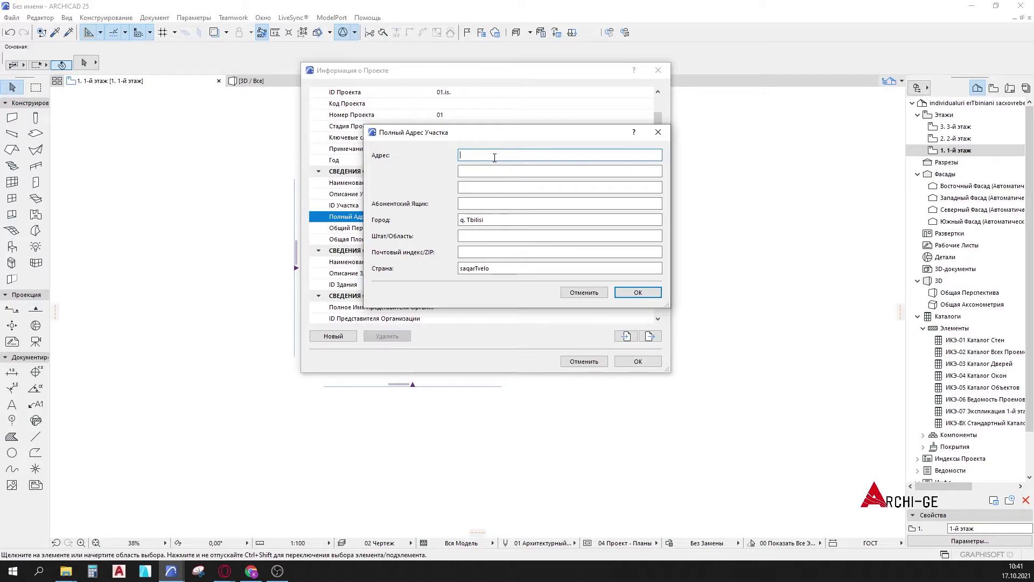
type("rusTavelis 1")
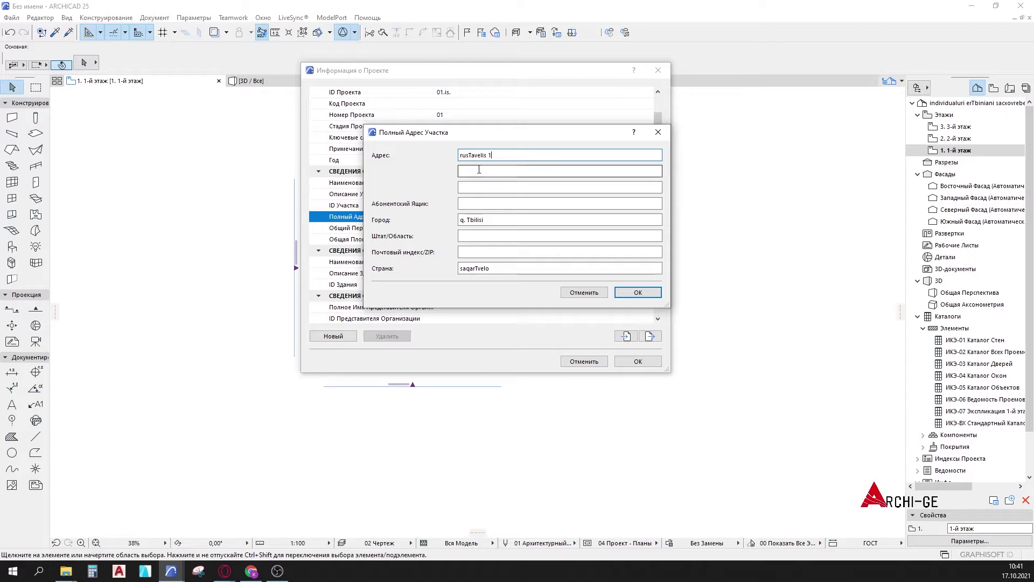
Replace the first address line of the site with the text "obieqtis misamarTi" and accept the full address.
left_click_drag(494, 156, 457, 159)
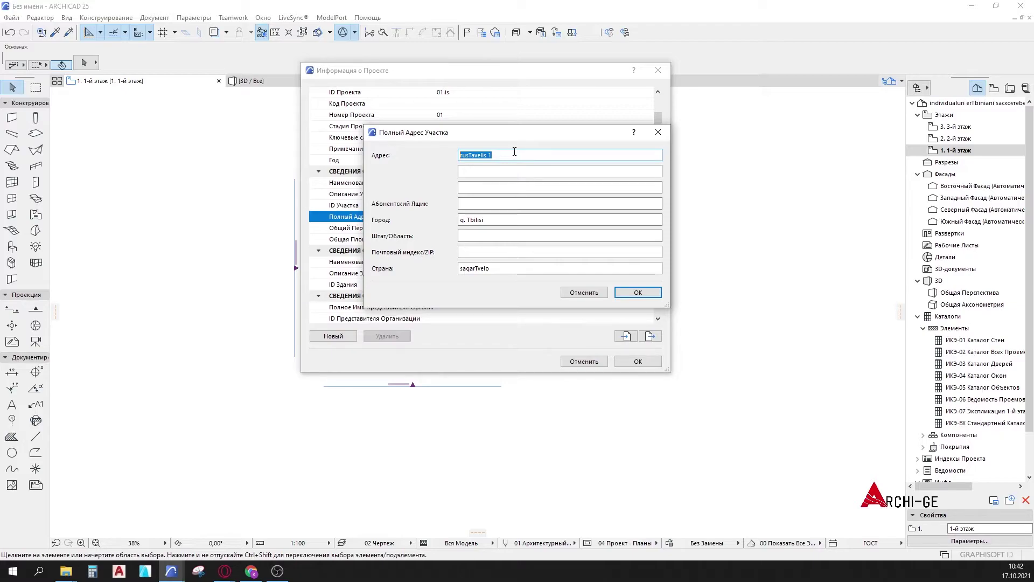
type("obieqtis misamarTi")
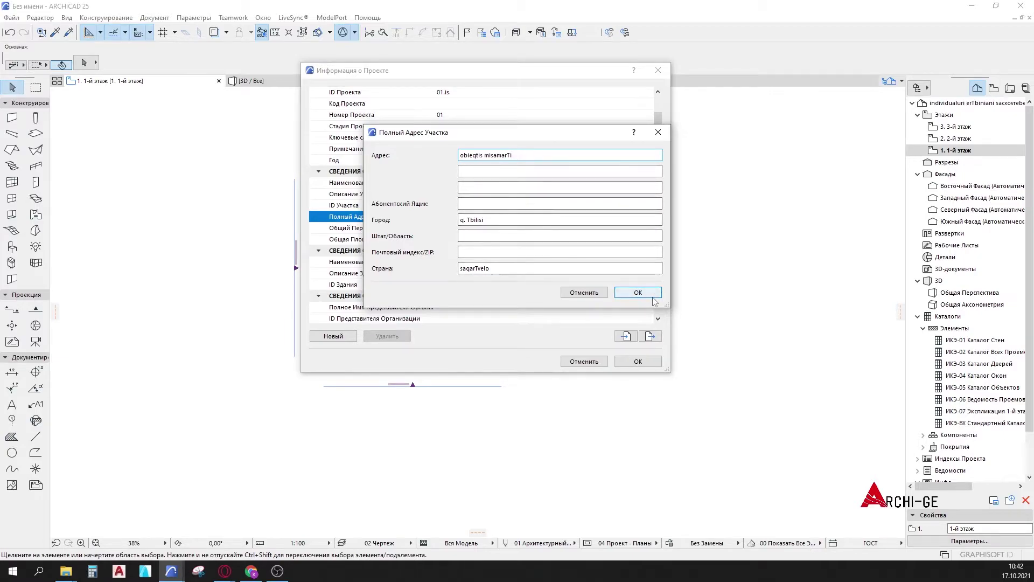
left_click(641, 292)
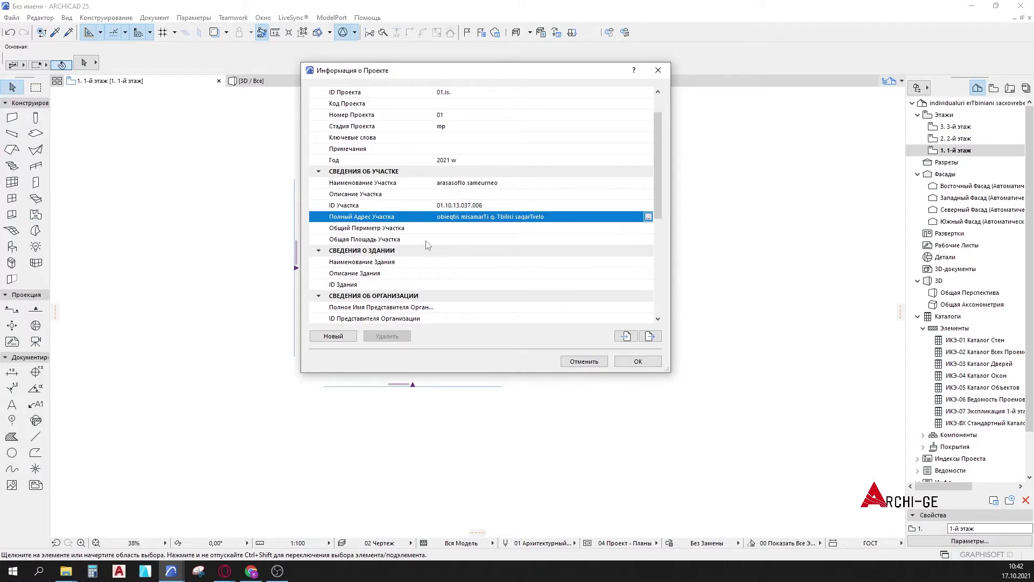
Set the total site area (Общая Площадь Участка) to "550,00 kv/m".
left_click(607, 239)
left_click(649, 239)
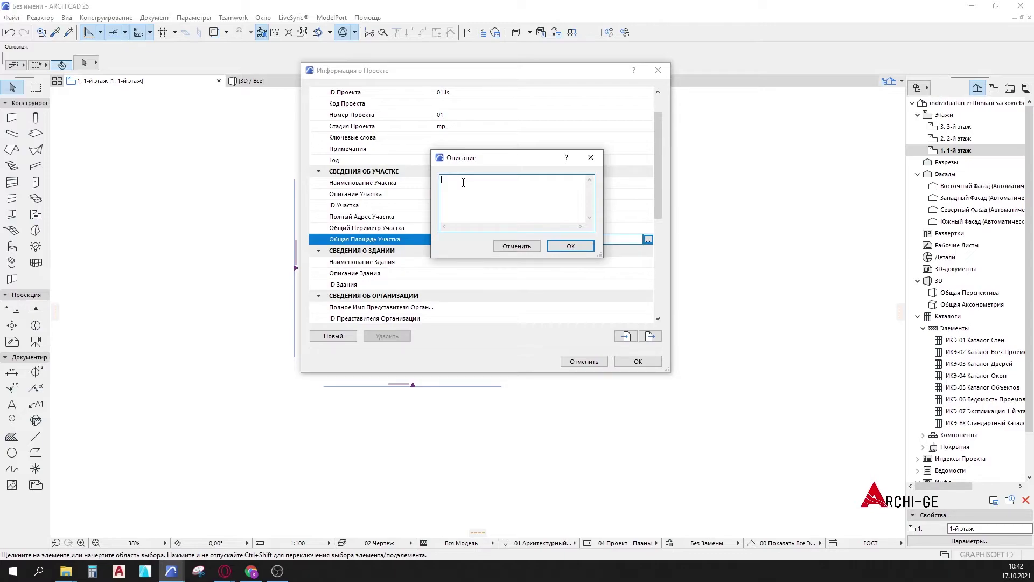
type("50,00 kv/m")
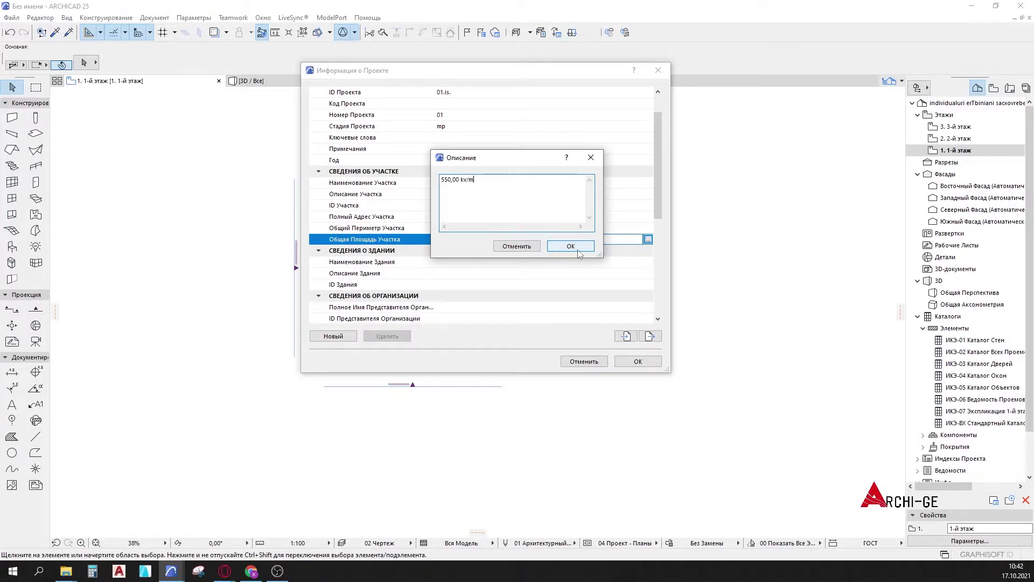
left_click_drag(516, 158, 534, 109)
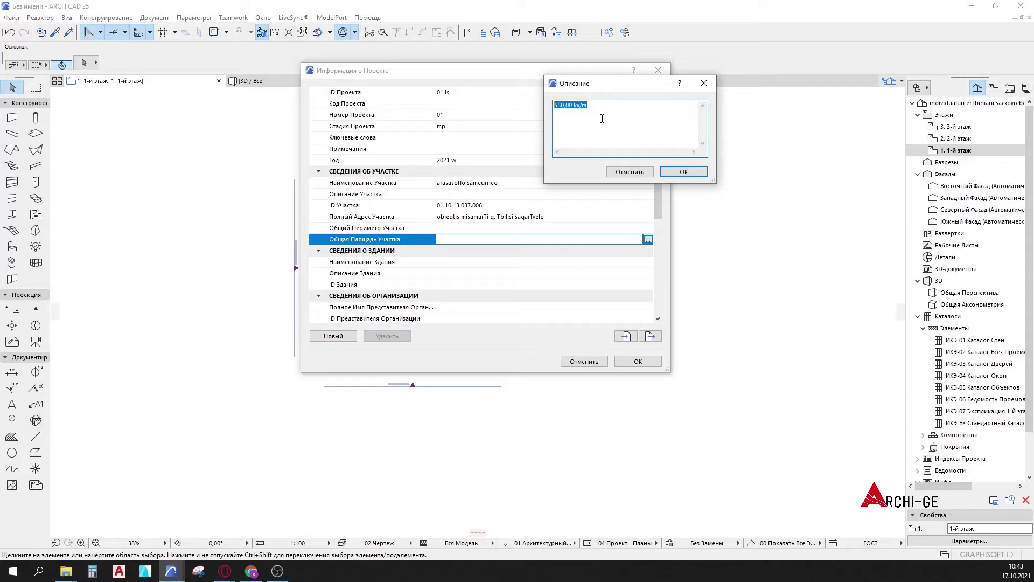
left_click(680, 171)
Review the building, organization and customer sections of the project information and accept the dialog.
scroll(439, 262, "down", 2)
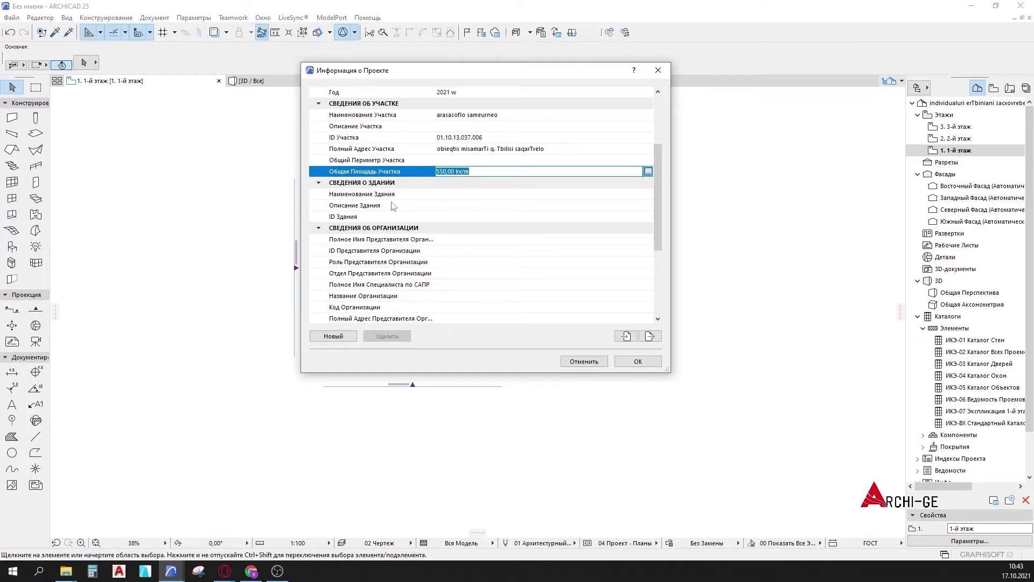
scroll(383, 205, "down", 1)
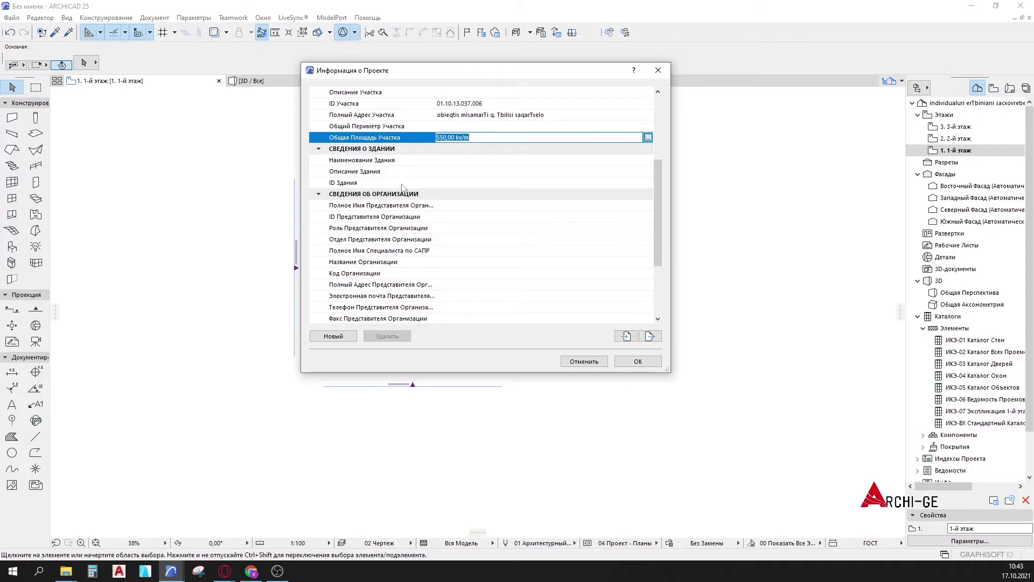
scroll(441, 163, "down", 1)
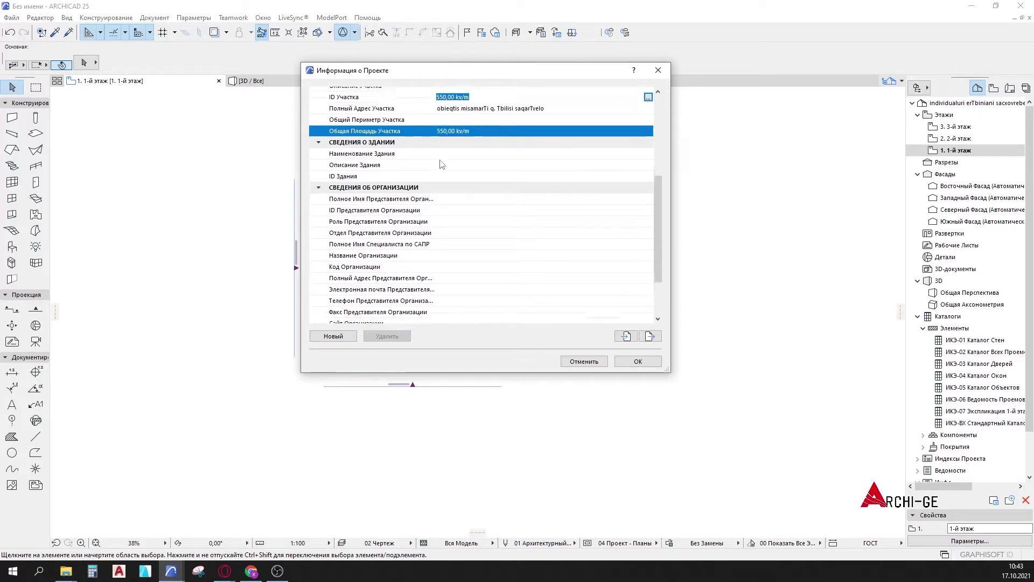
scroll(441, 163, "down", 2)
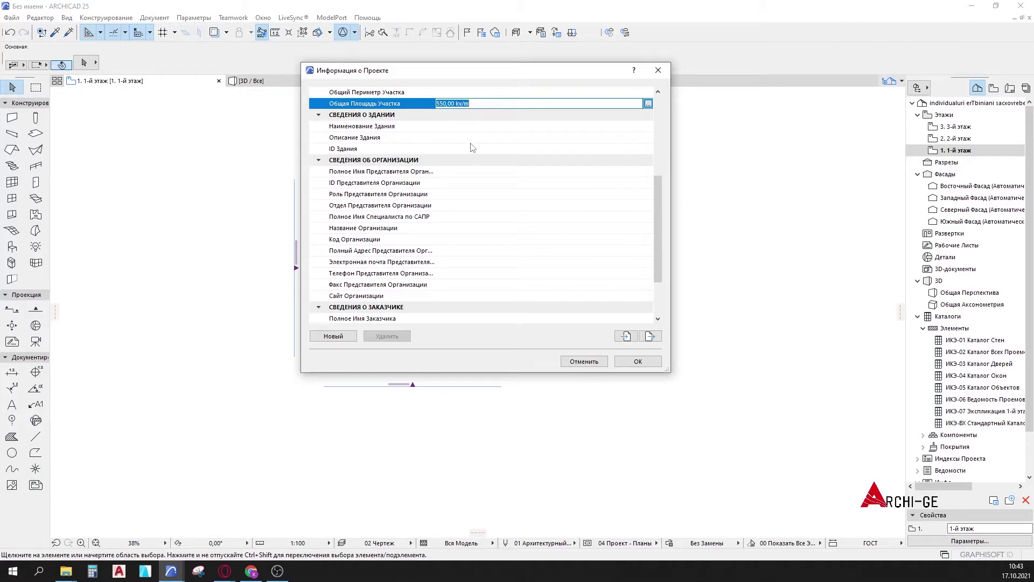
scroll(473, 144, "down", 3)
scroll(436, 104, "up", 3)
scroll(449, 137, "down", 3)
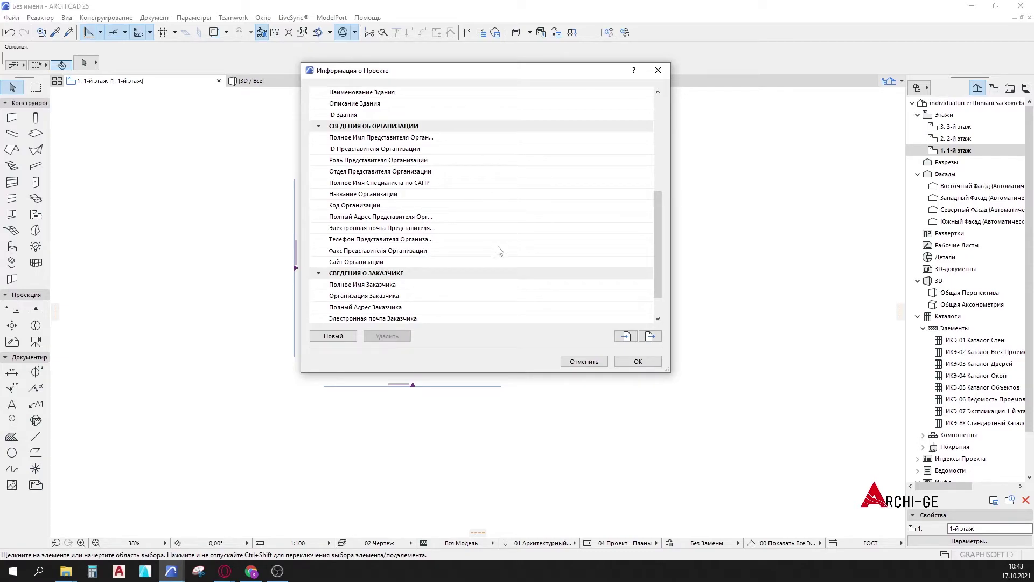
scroll(500, 251, "down", 3)
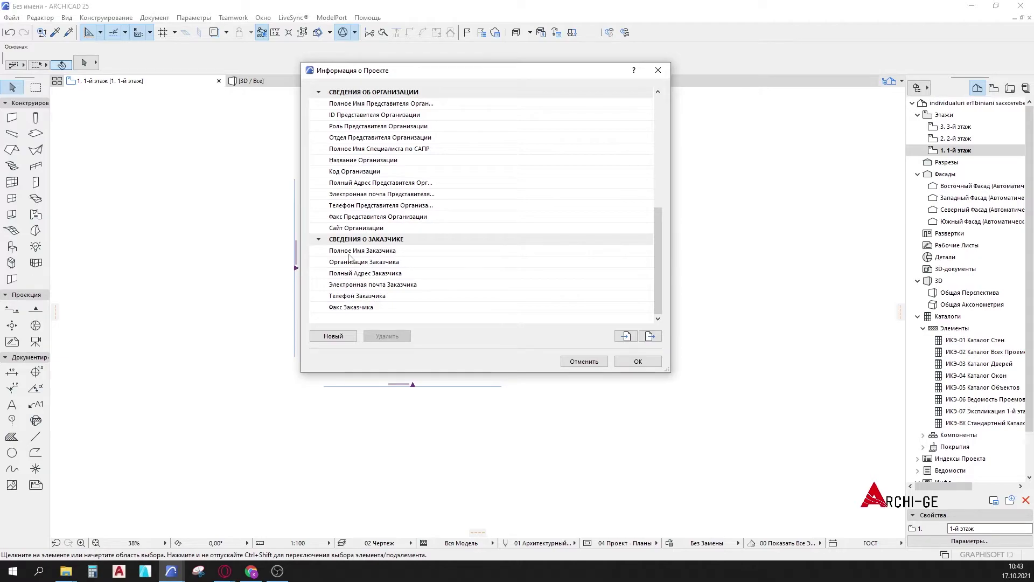
left_click(652, 365)
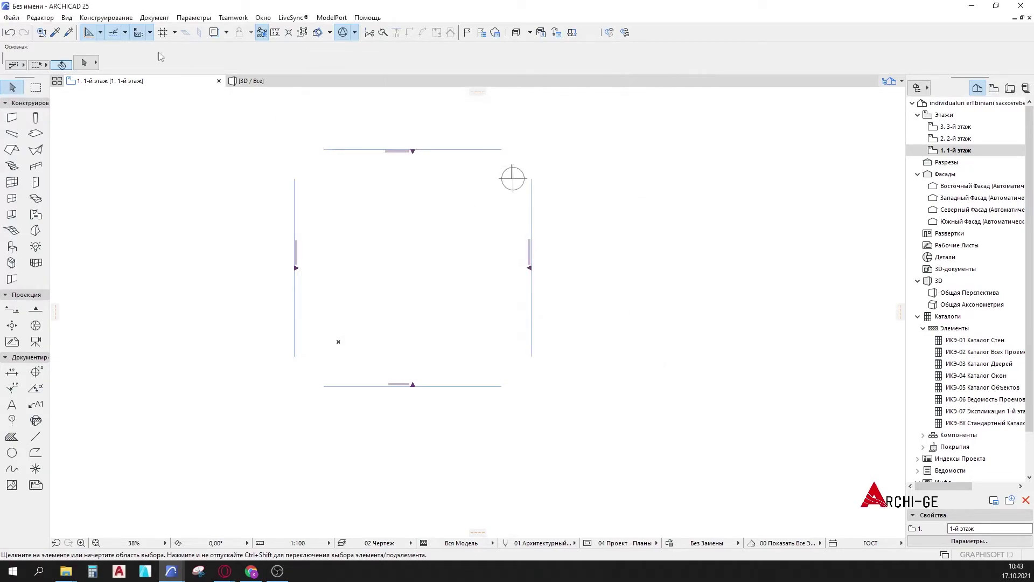
Start saving the project as a new file with the file type Шаблон Проекта ARCHICAD (*.tpl).
left_click(12, 18)
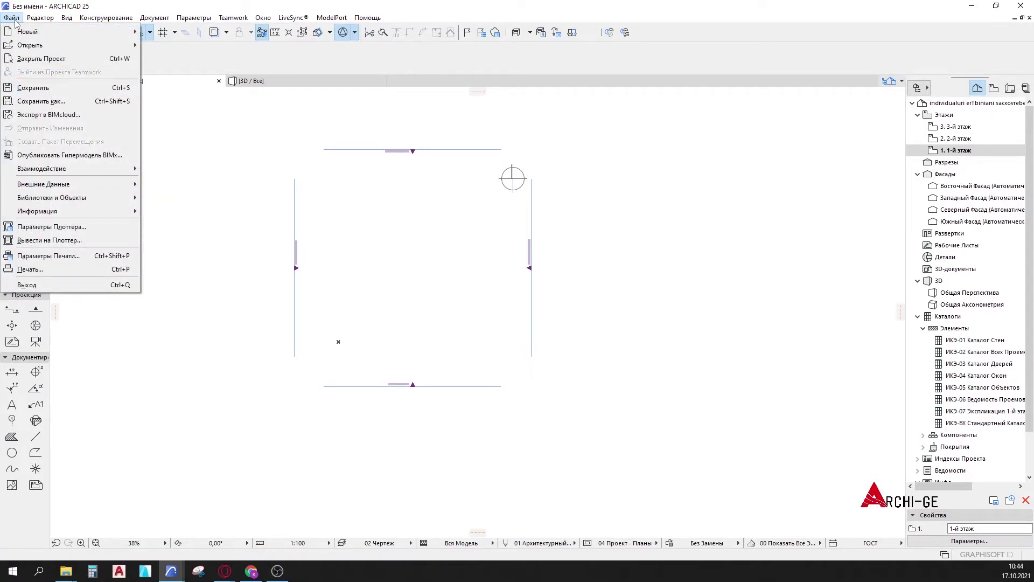
mouse_move(18, 46)
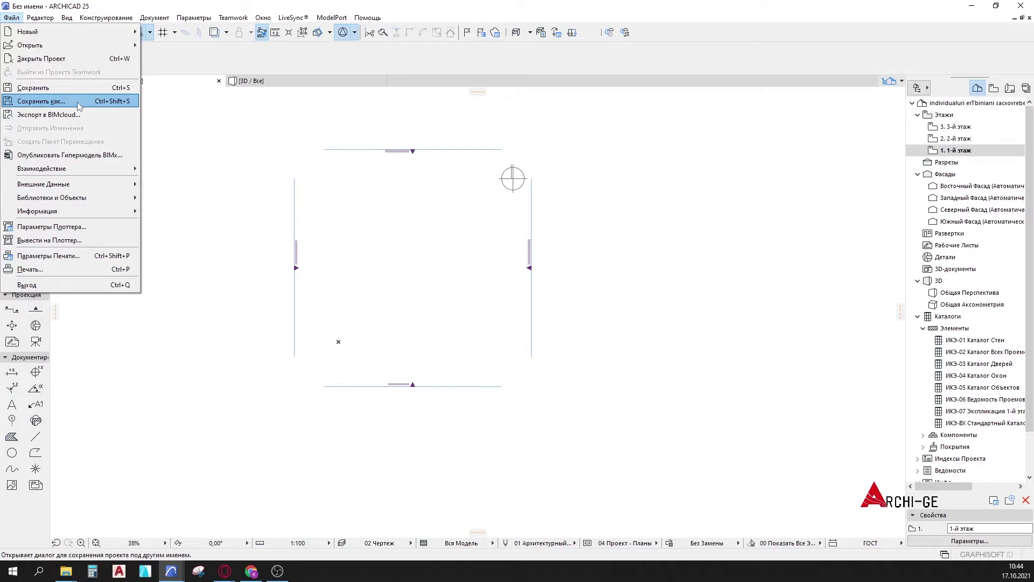
left_click(76, 102)
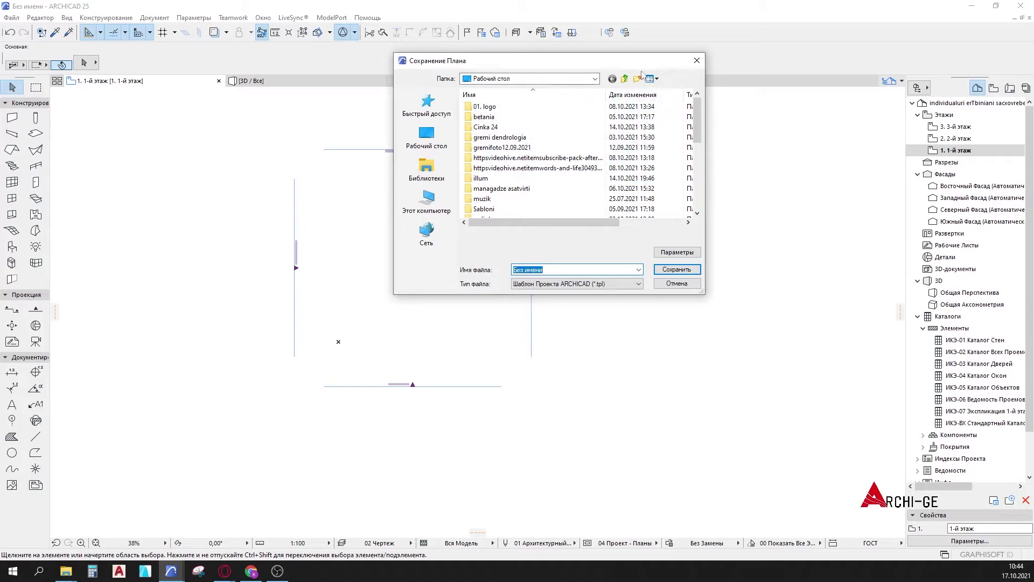
left_click_drag(584, 65, 435, 60)
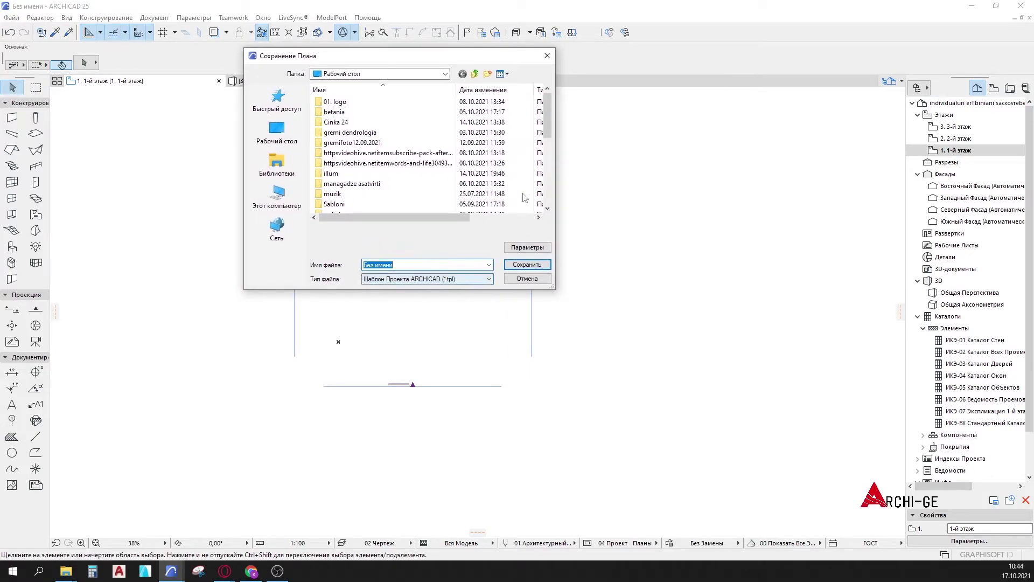
left_click(474, 279)
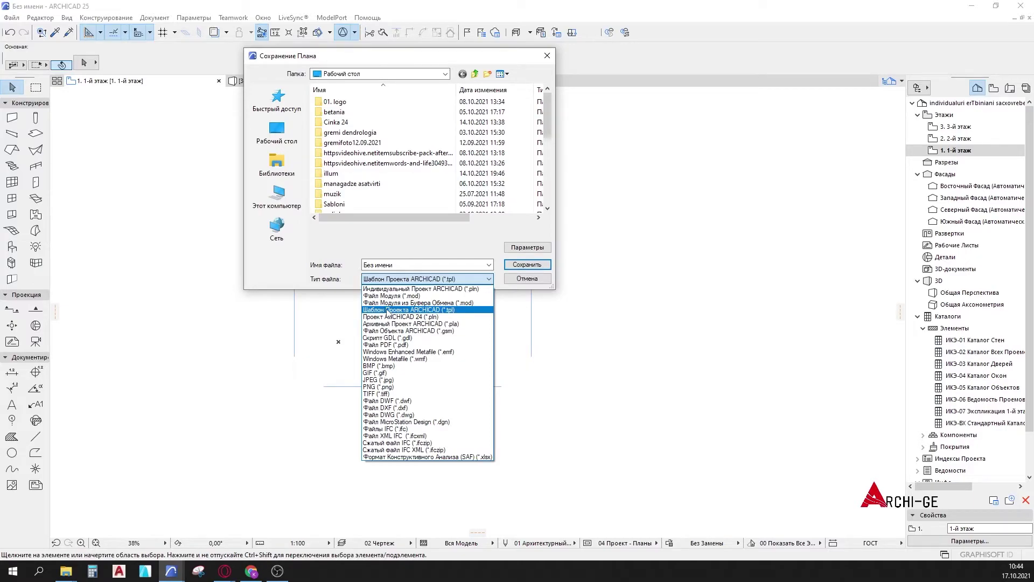
left_click(402, 310)
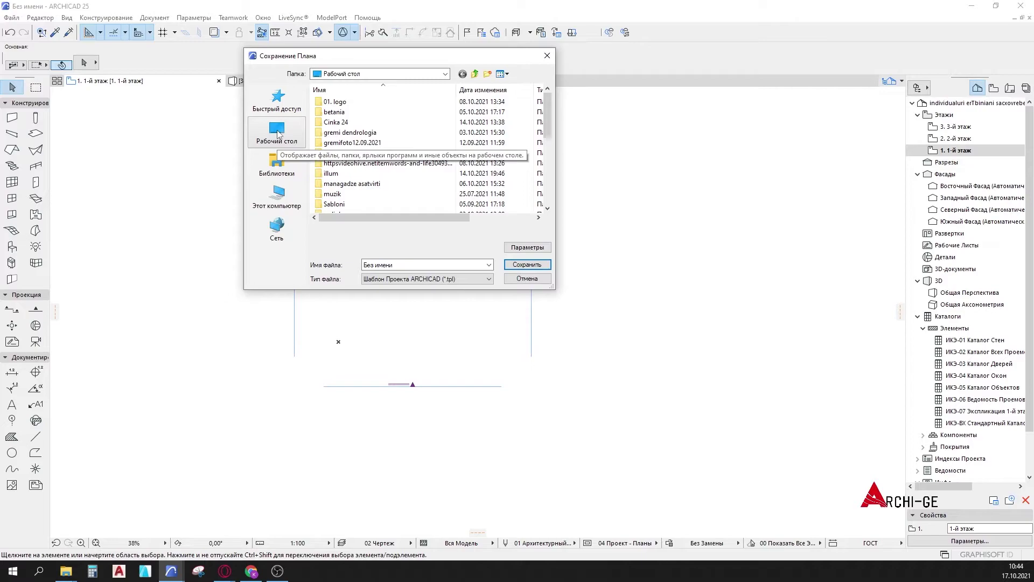
left_click(276, 195)
scroll(358, 163, "down", 5)
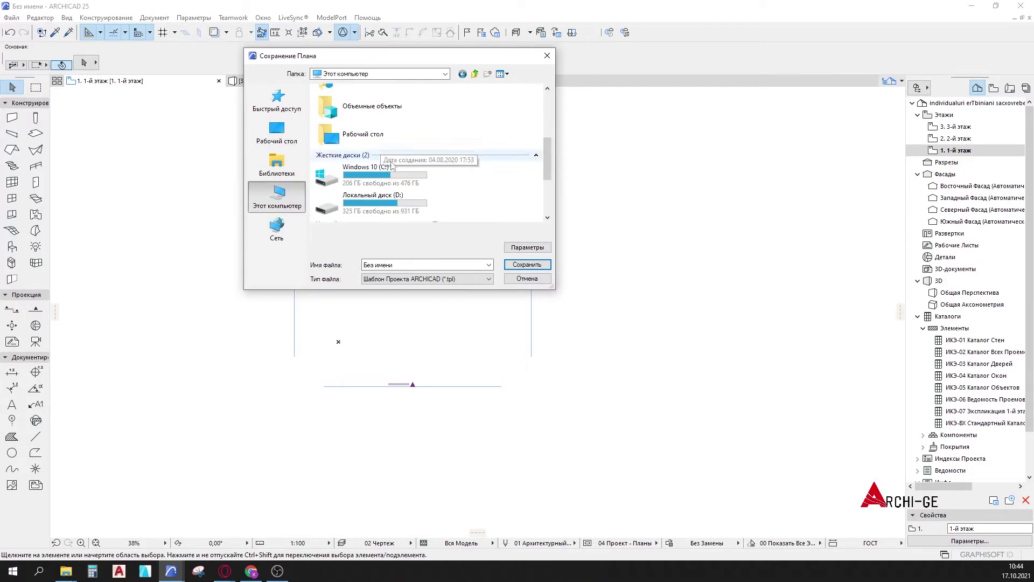
double_click(350, 183)
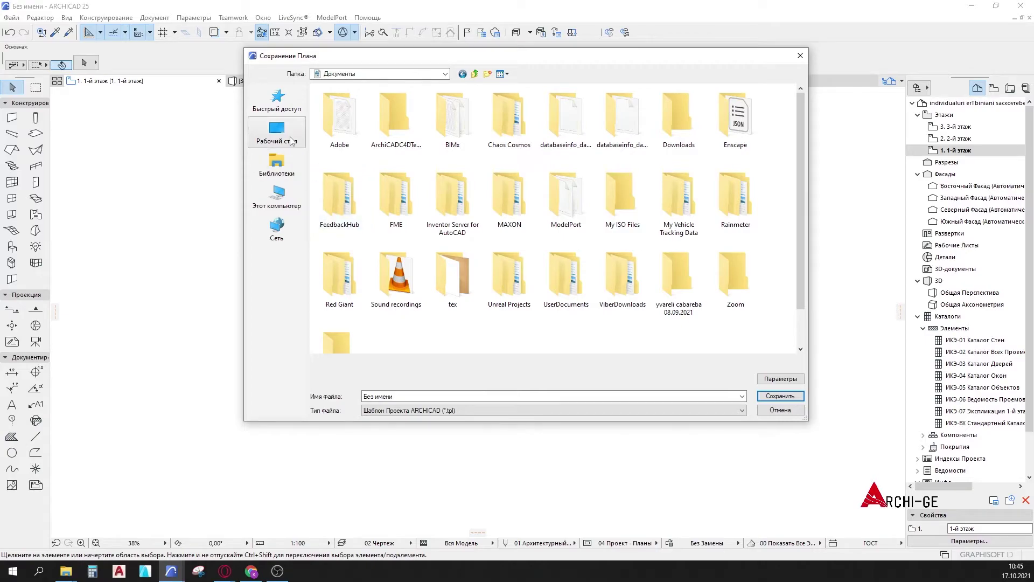
Set the save location to the folder C:\Пользователи\user\Graphisoft\01.SABLONI.
left_click(277, 195)
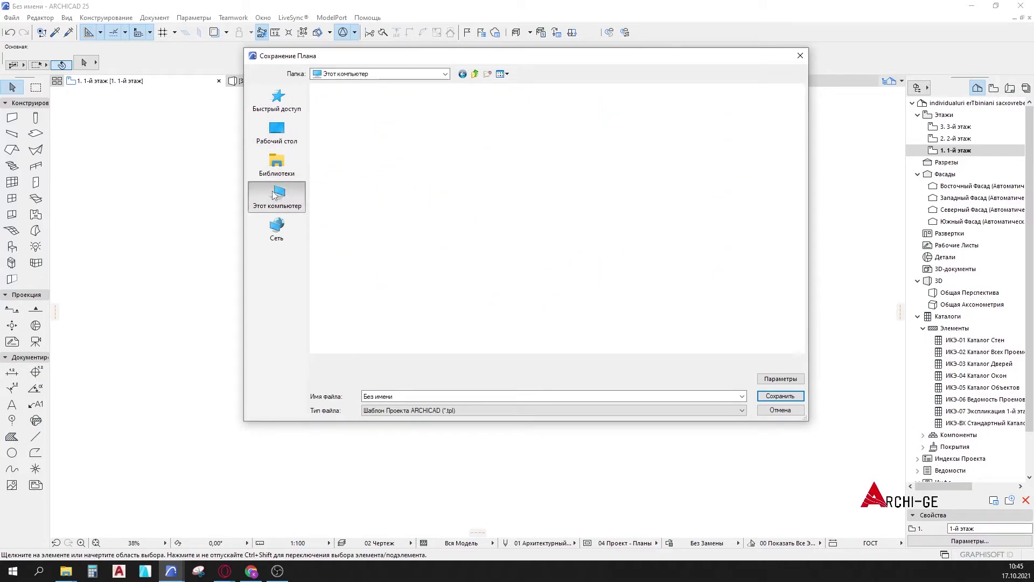
double_click(350, 180)
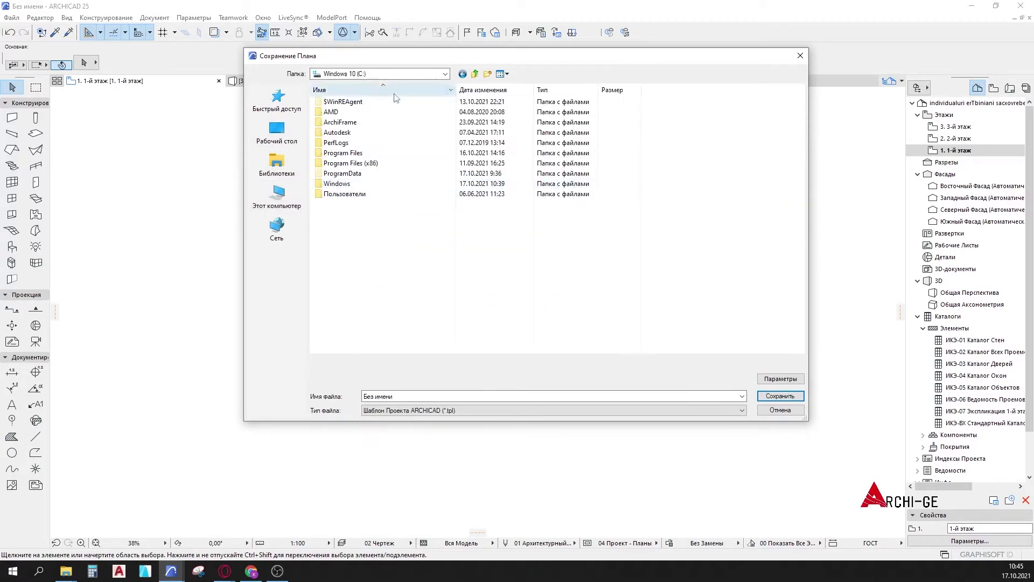
double_click(345, 193)
double_click(339, 123)
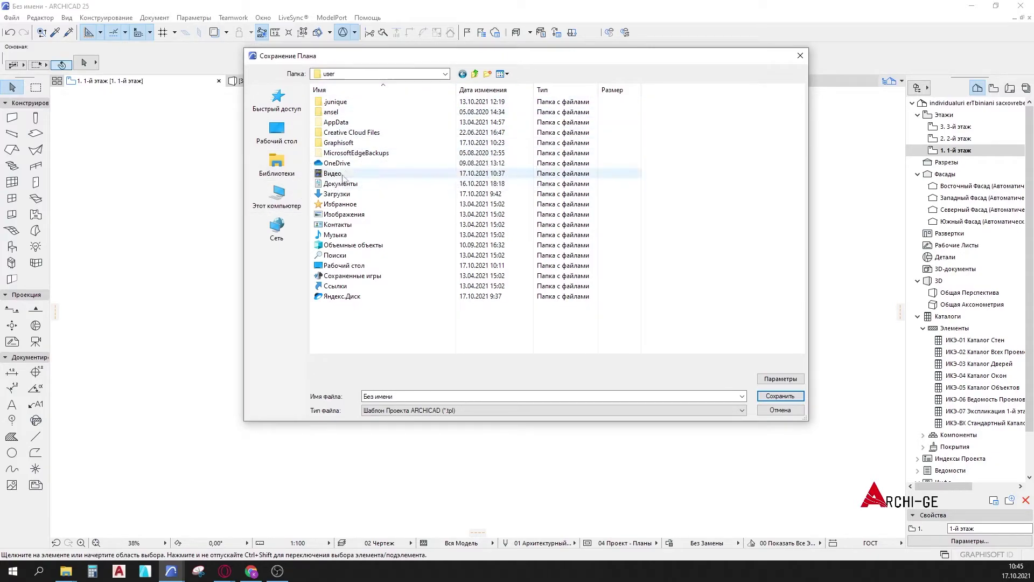
double_click(339, 142)
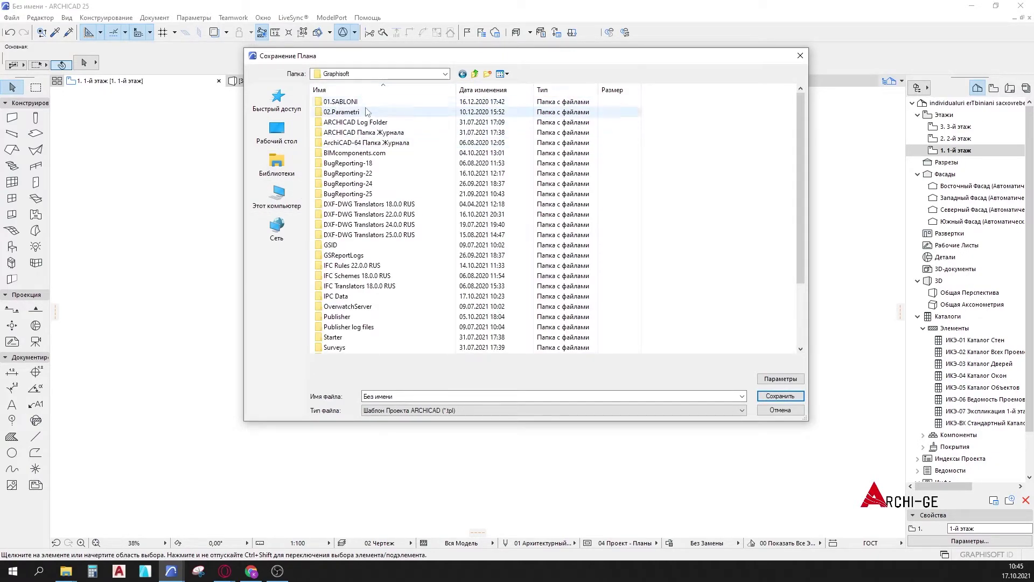
scroll(356, 178, "down", 3)
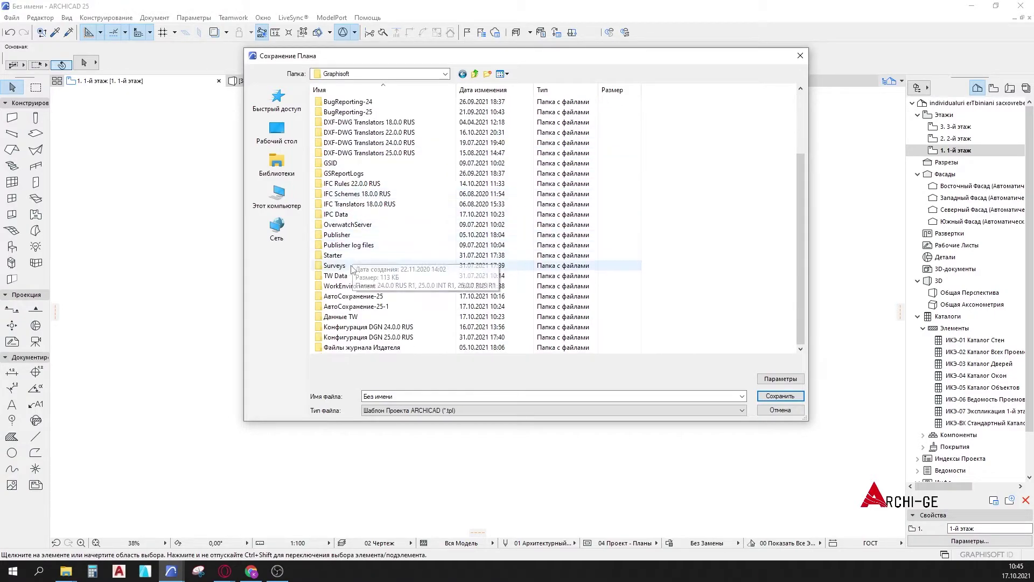
scroll(366, 301, "up", 3)
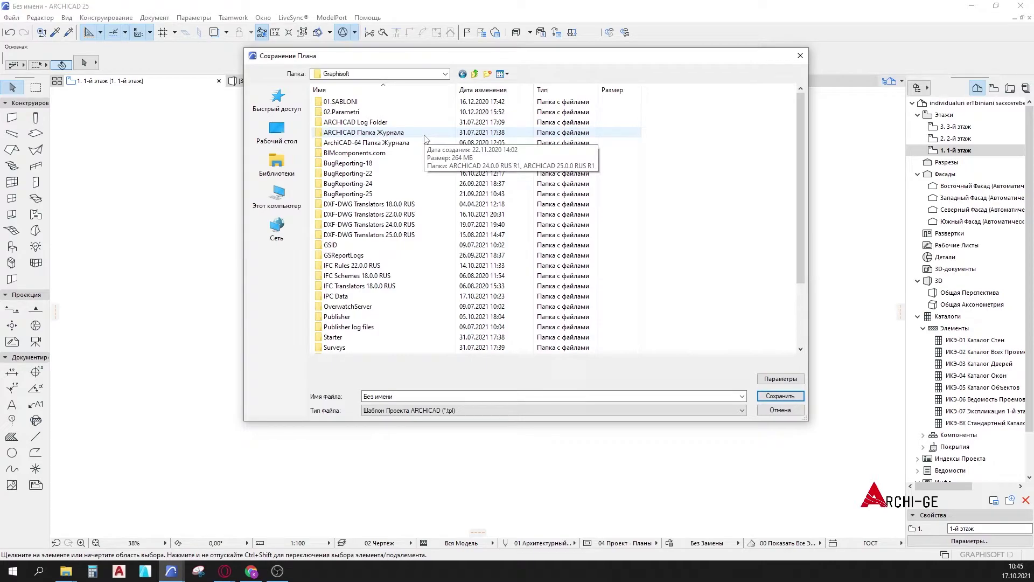
double_click(380, 102)
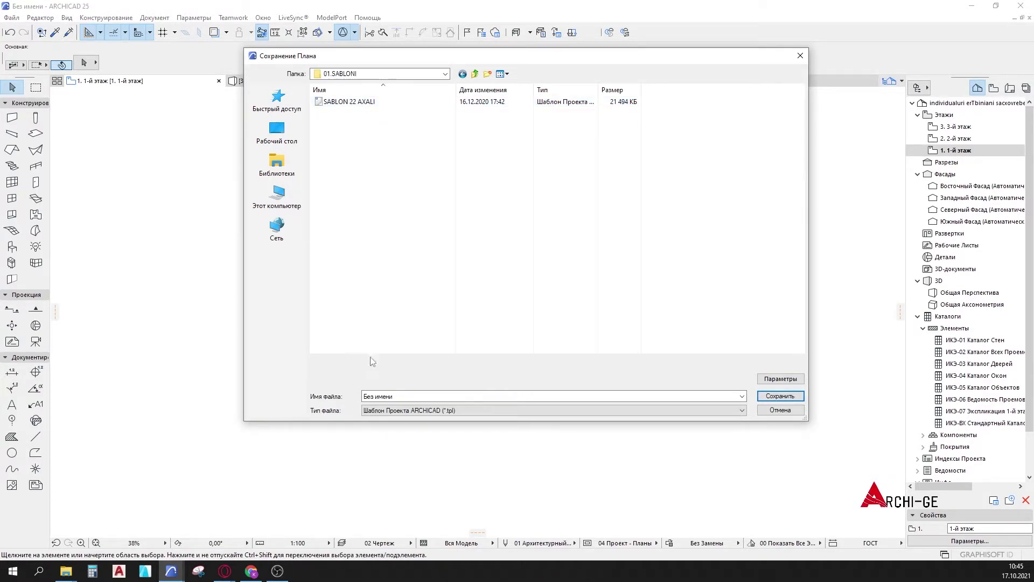
Name the template file "Sabloni 25 testi 1" and save it.
left_click(408, 396)
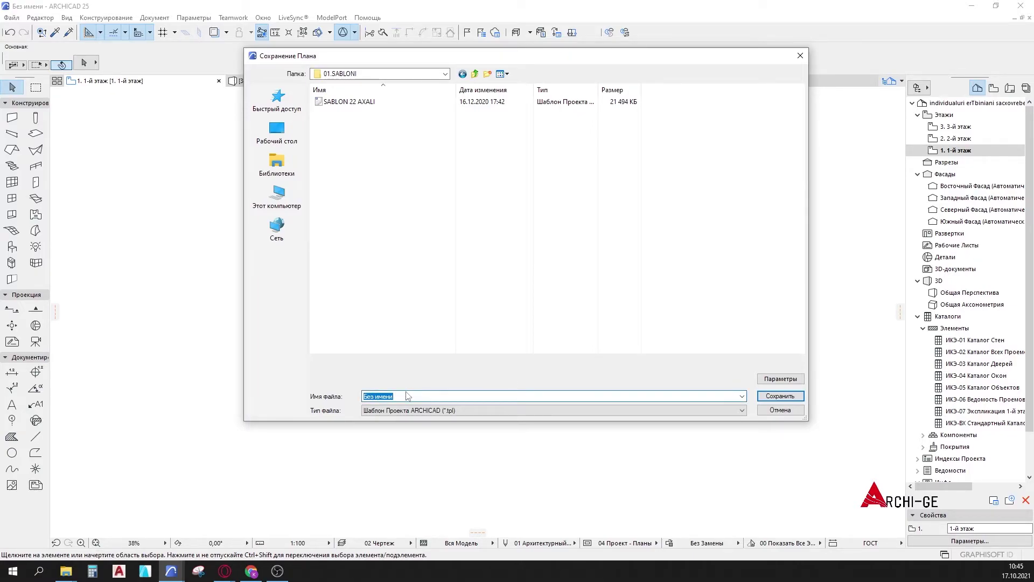
type("Sablon")
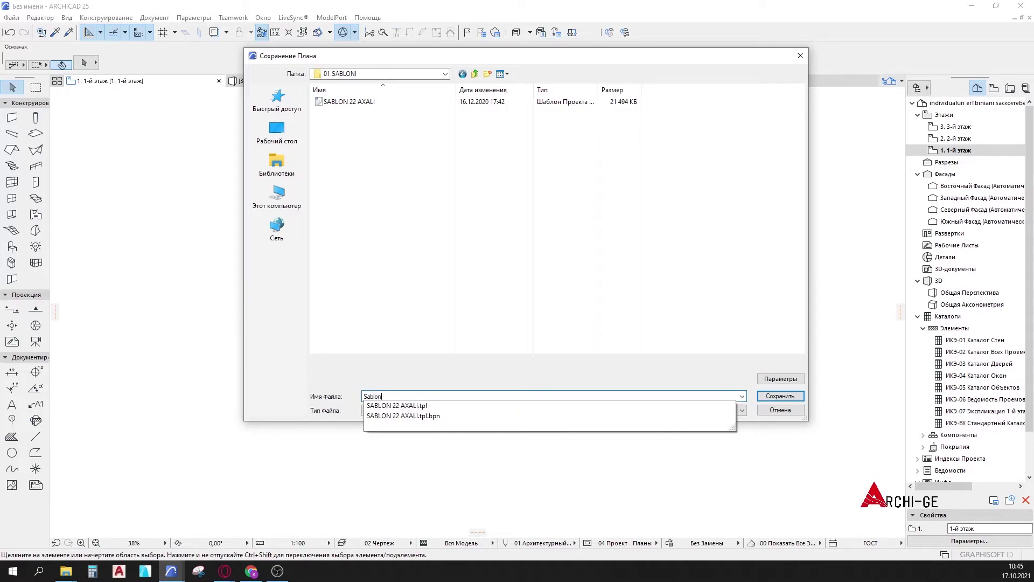
type("i")
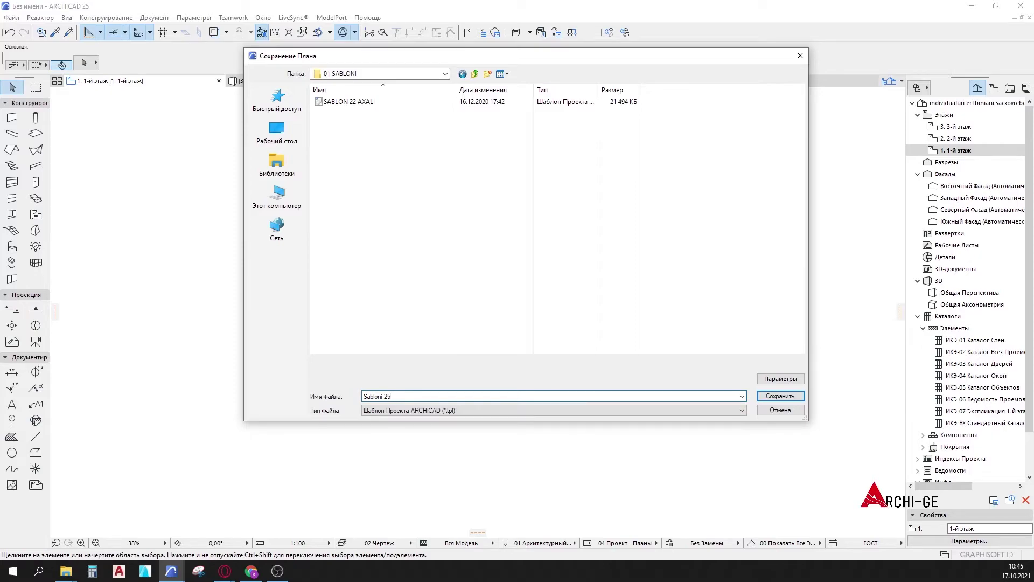
type(" 25 1")
key("BackSpace")
type("testi 1")
left_click(789, 398)
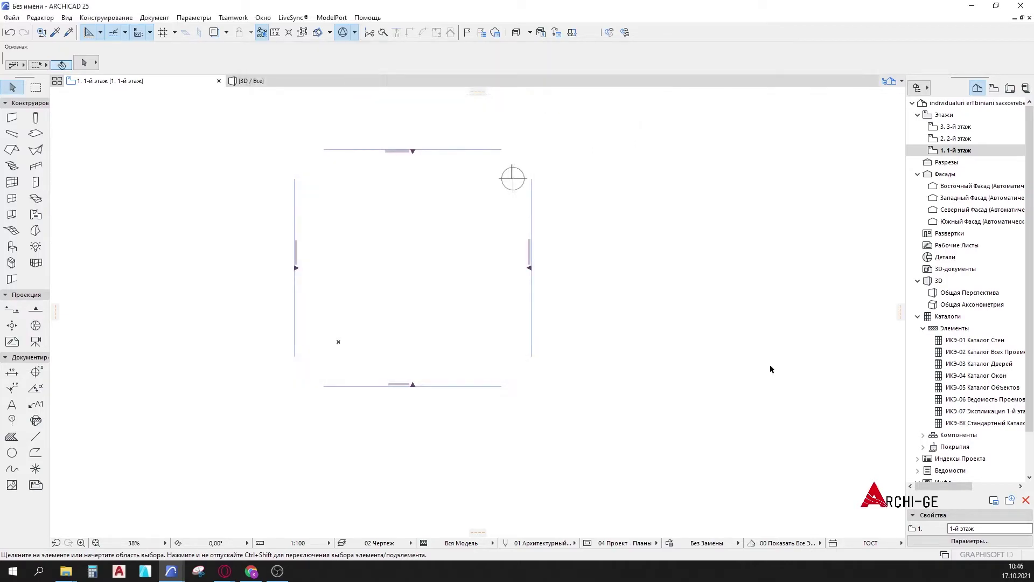
Minimize ARCHICAD, open a File Explorer window from a desktop folder and browse to C:\Пользователи\user.
left_click(962, 7)
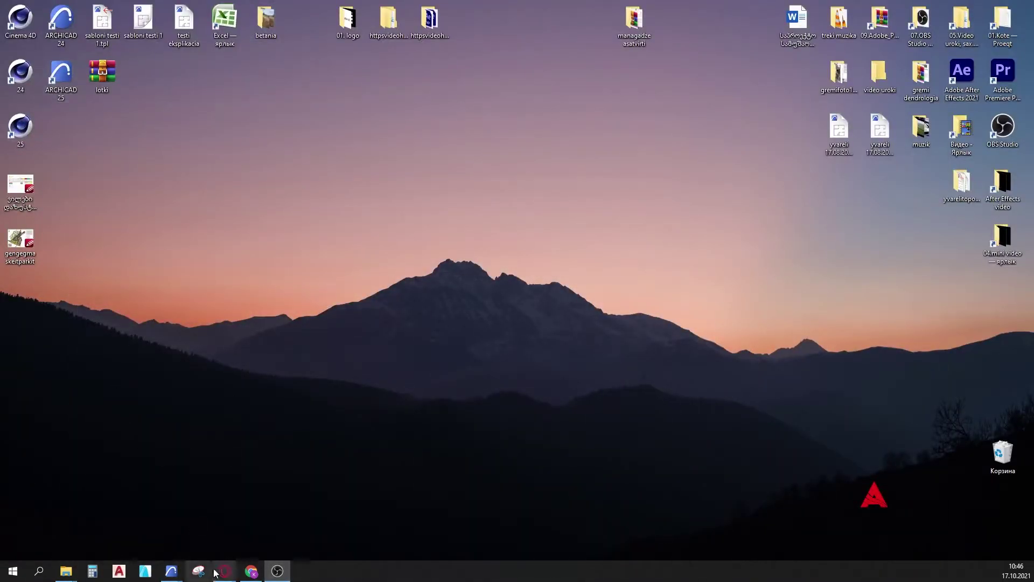
double_click(632, 23)
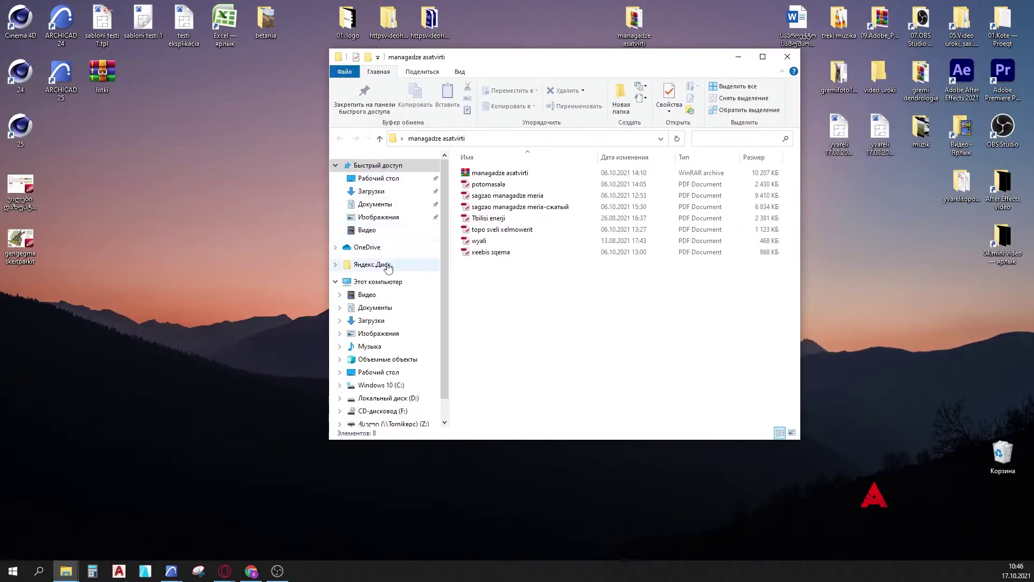
scroll(372, 264, "down", 2)
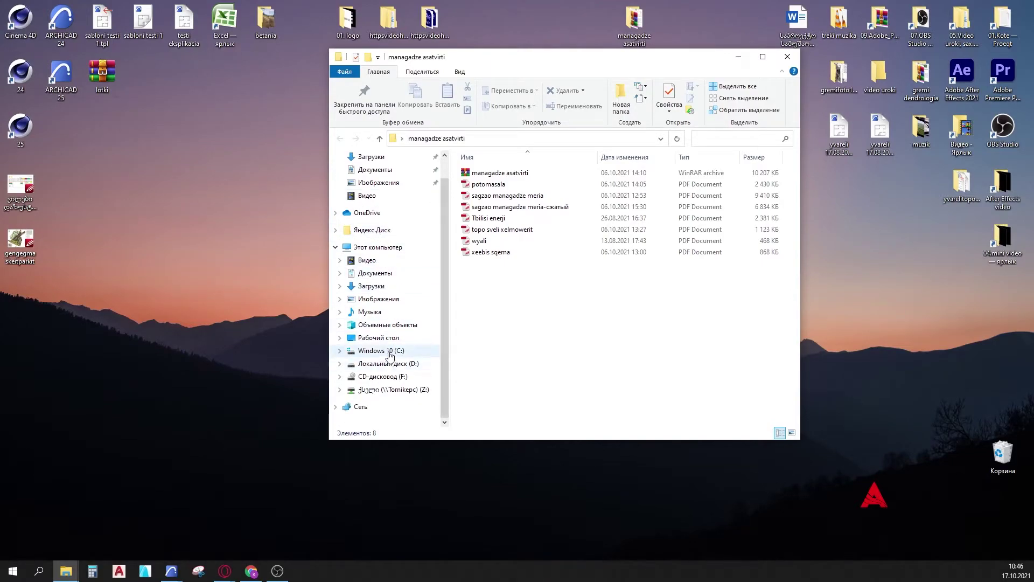
scroll(392, 323, "up", 2)
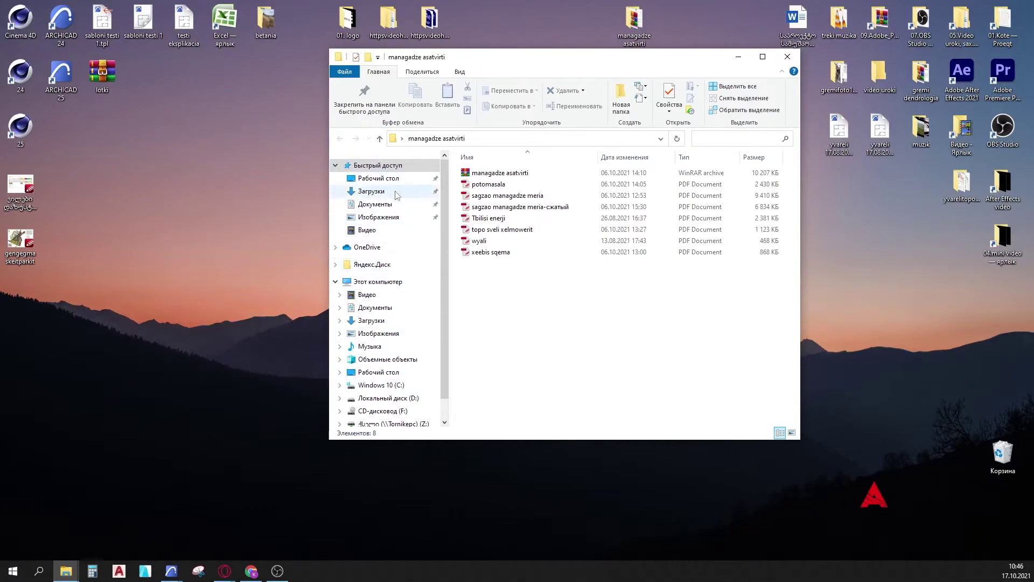
scroll(396, 195, "down", 1)
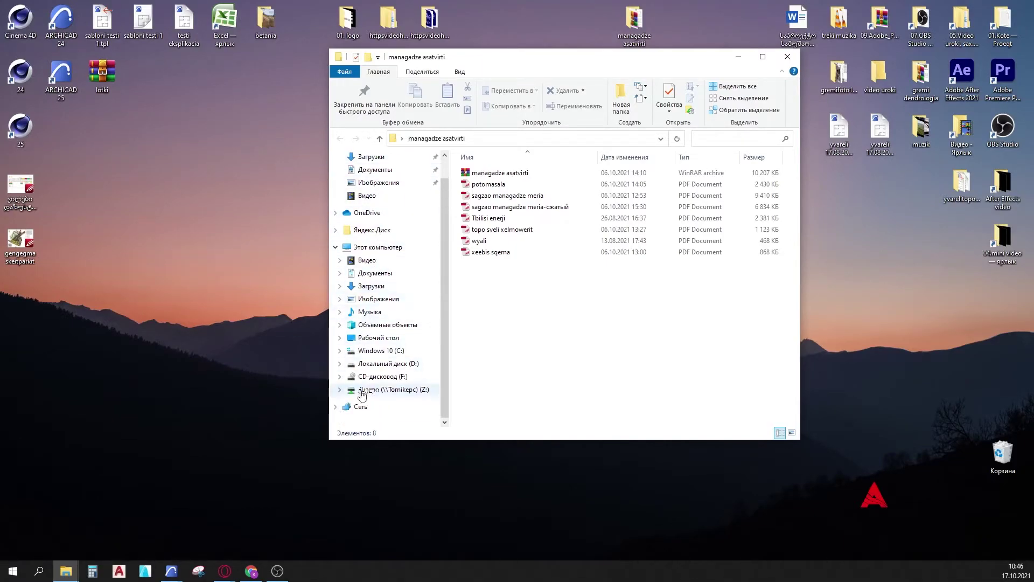
left_click(388, 353)
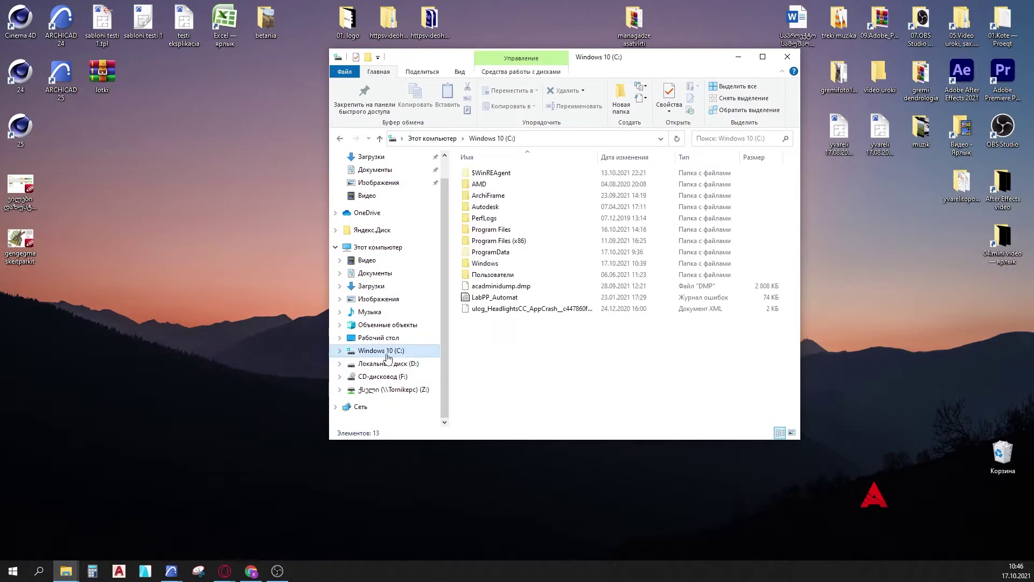
double_click(491, 276)
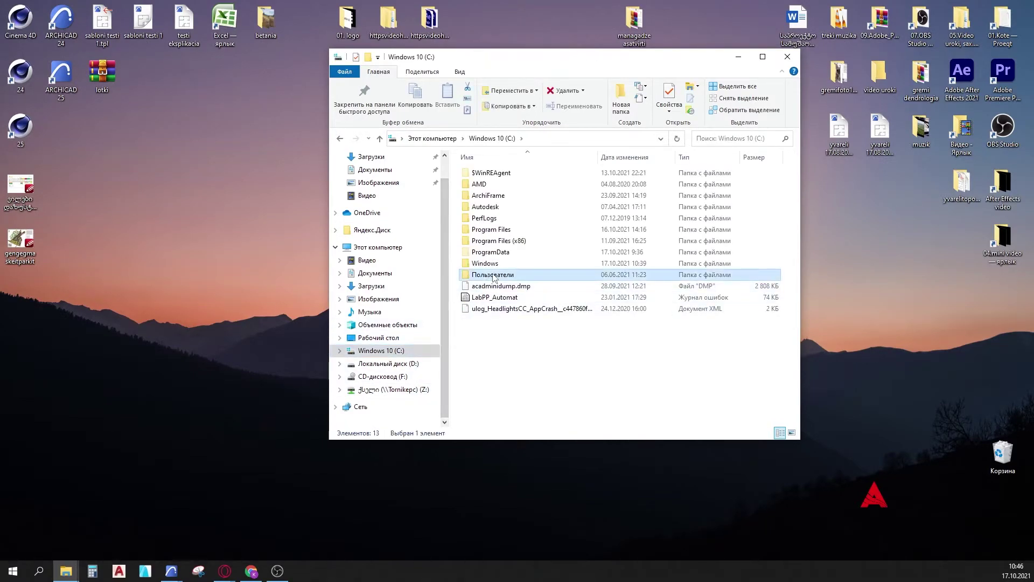
double_click(481, 199)
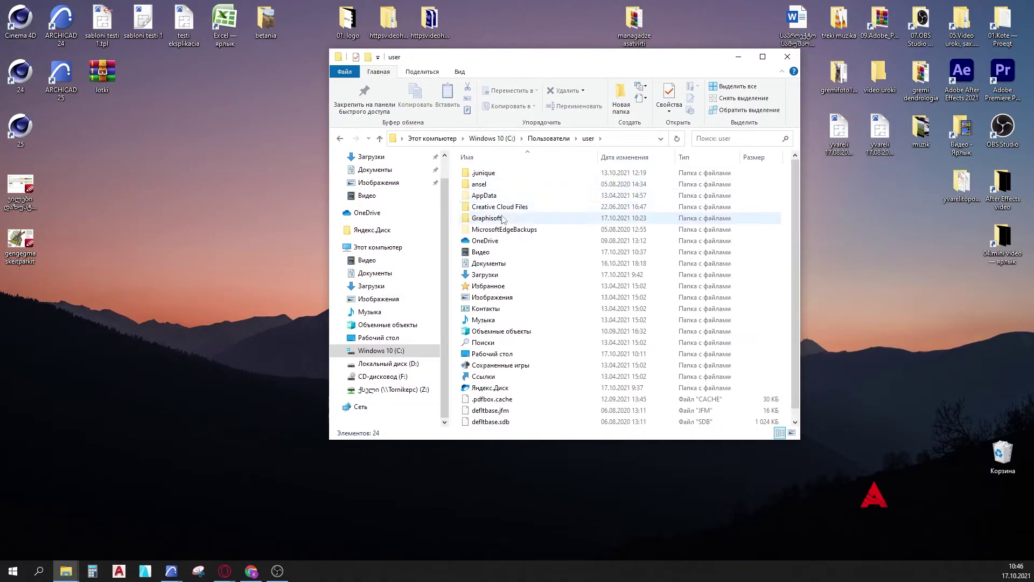
Enlarge the Explorer window, check the saved template files in Graphisoft\01.SABLONI and close the window.
left_click(503, 219)
left_click_drag(580, 60, 469, 31)
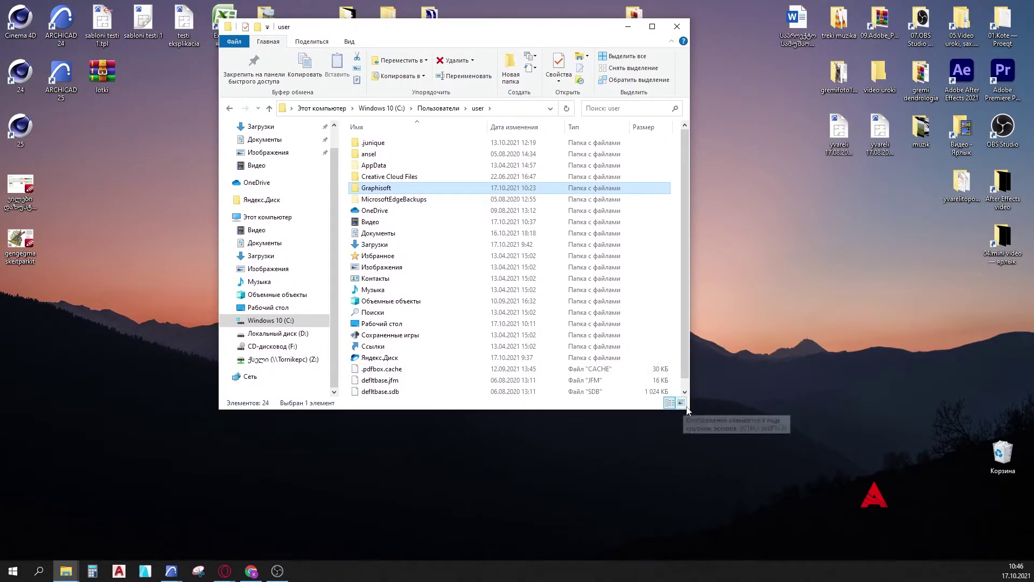
left_click_drag(688, 409, 958, 563)
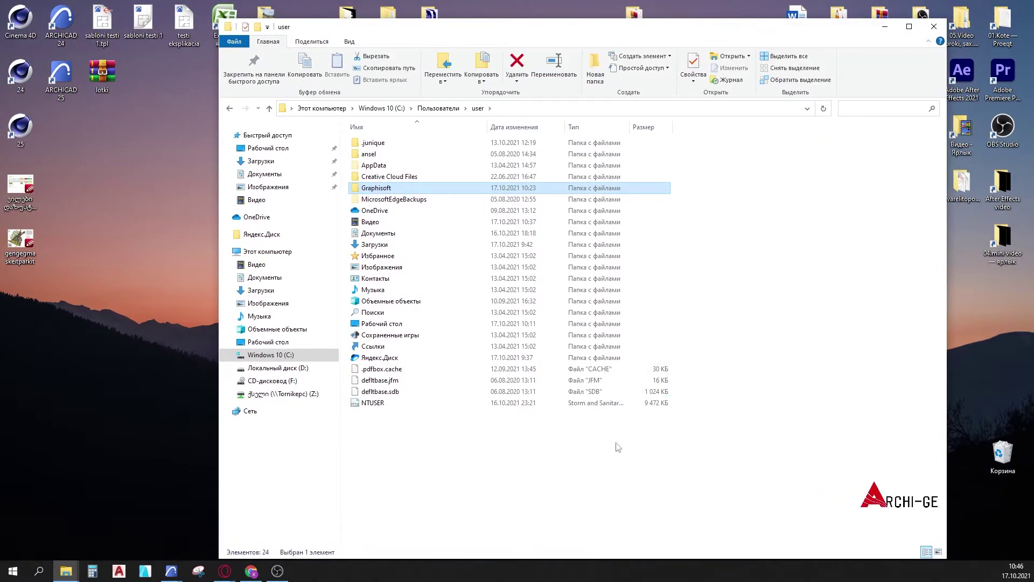
double_click(401, 189)
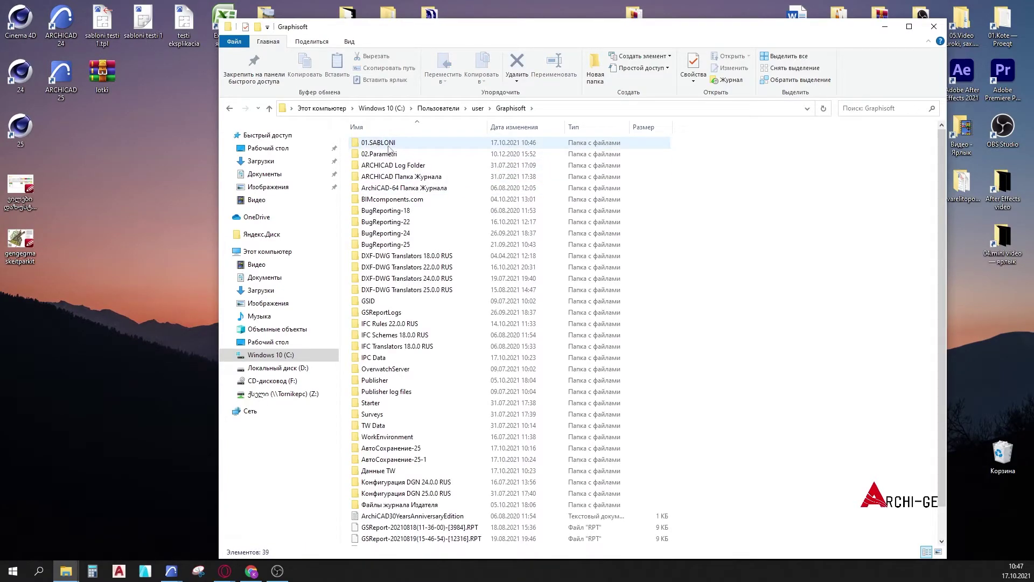
double_click(378, 144)
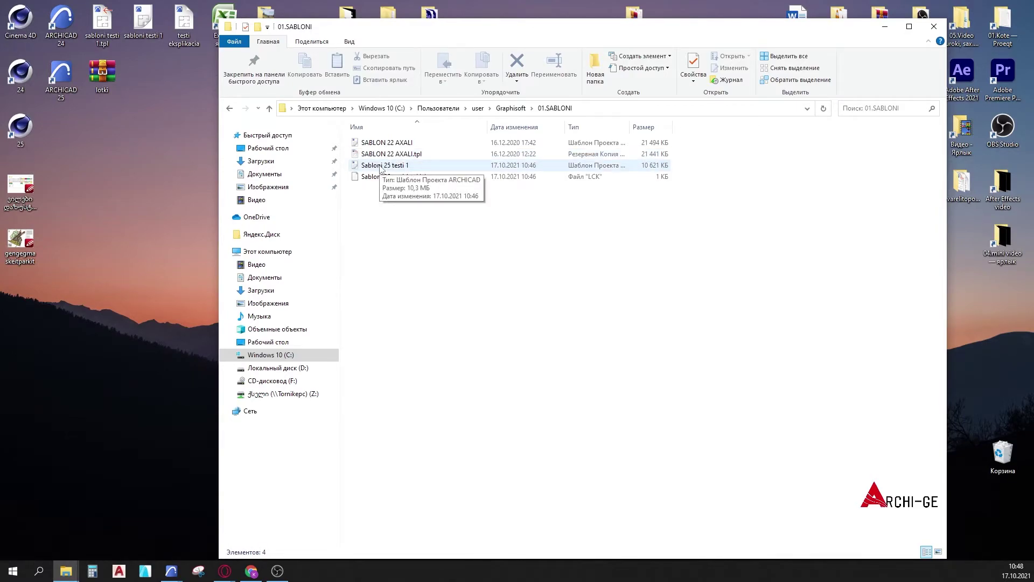
left_click(408, 156)
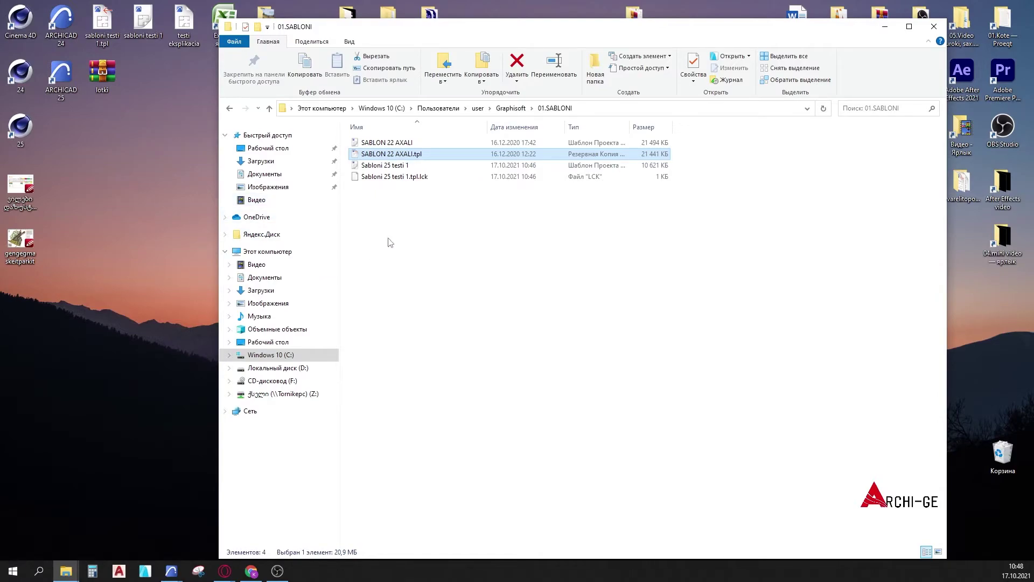
left_click(937, 30)
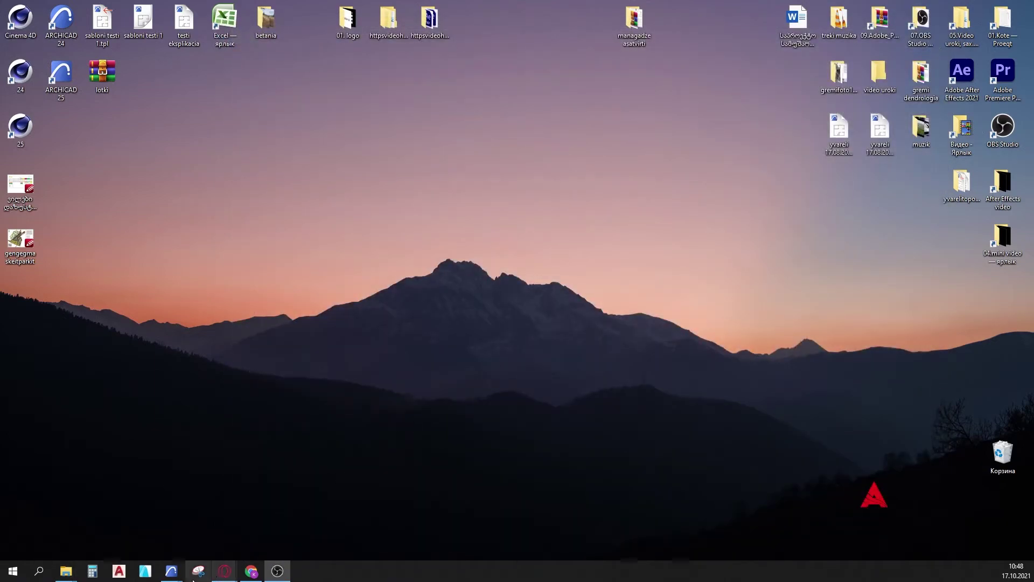
Switch back to ARCHICAD and open the project information dialog (Информация о Проекте).
mouse_move(171, 570)
mouse_move(232, 548)
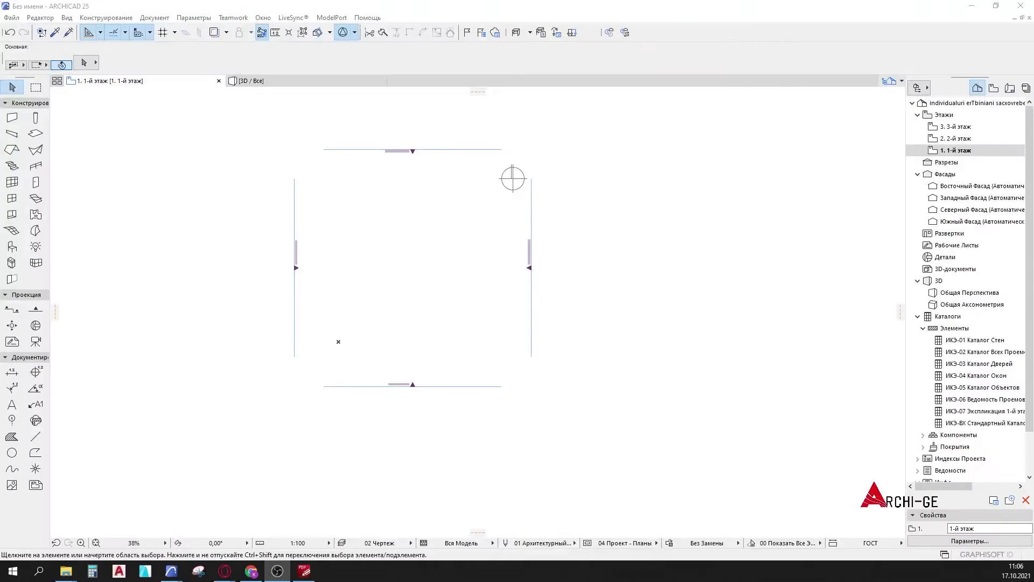
left_click(11, 18)
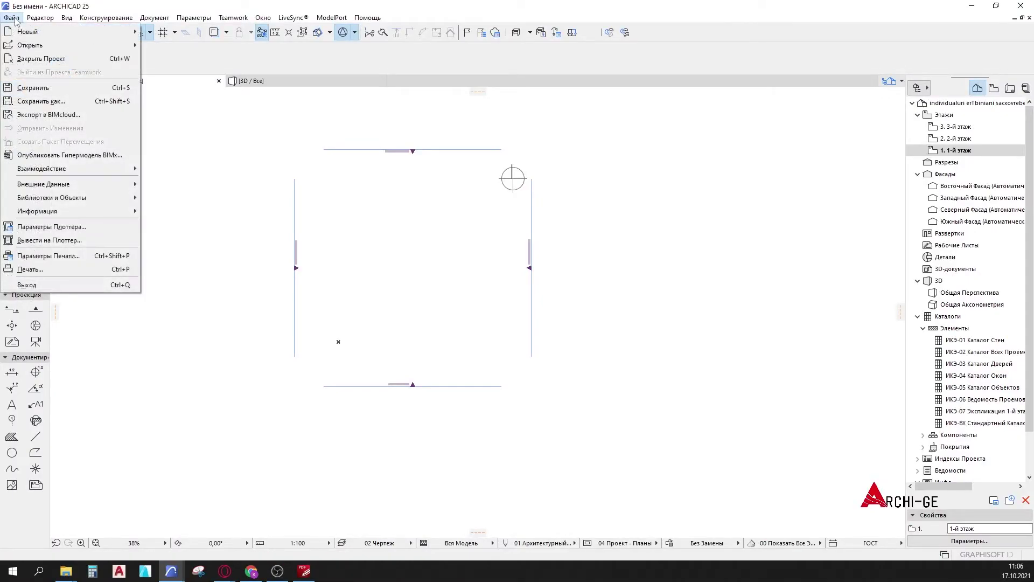
mouse_move(41, 170)
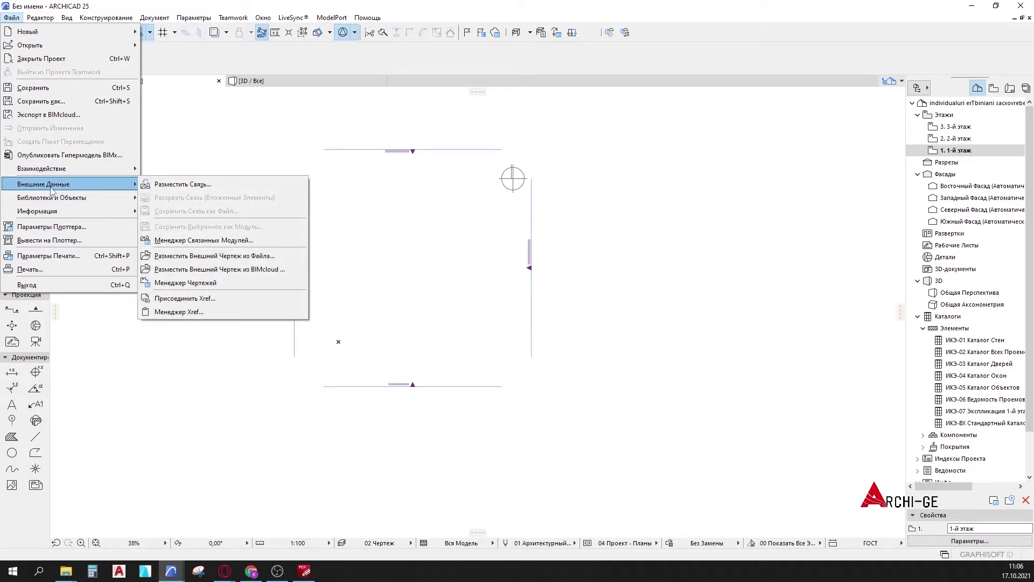
mouse_move(66, 202)
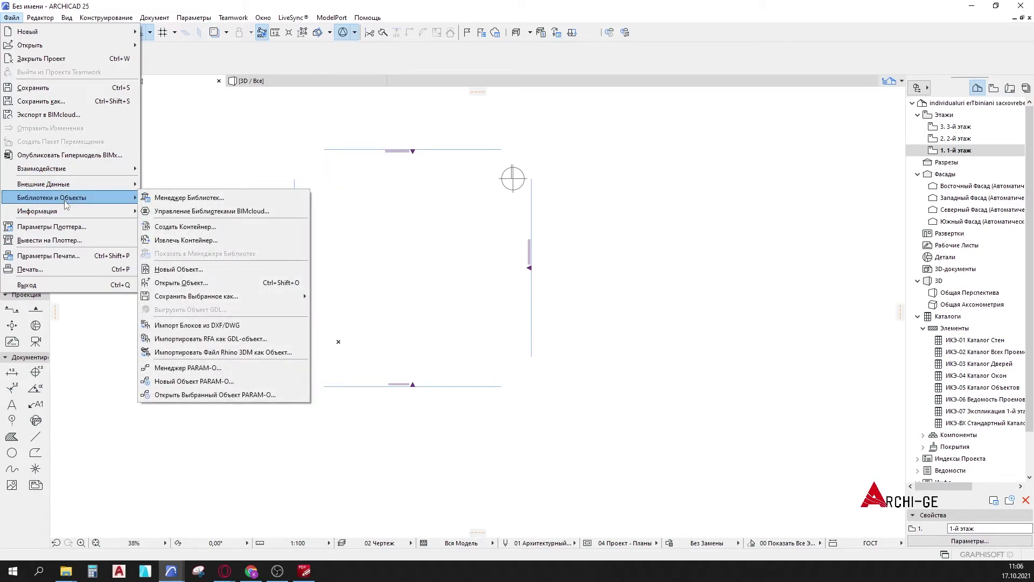
left_click(172, 213)
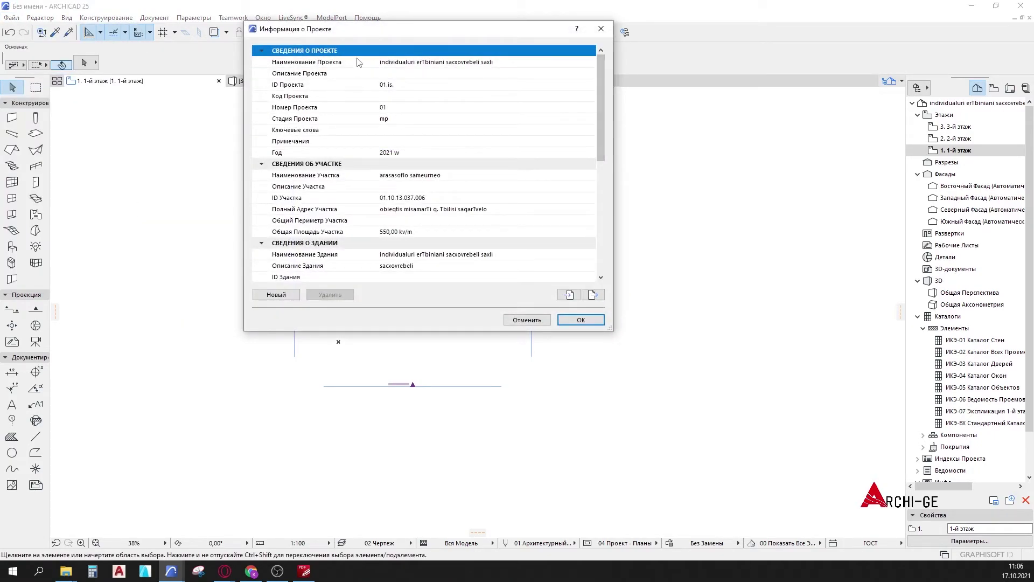
Review the site and building details and inspect the building name (Наименование Здания) in its expanded text editor.
scroll(392, 78, "down", 1)
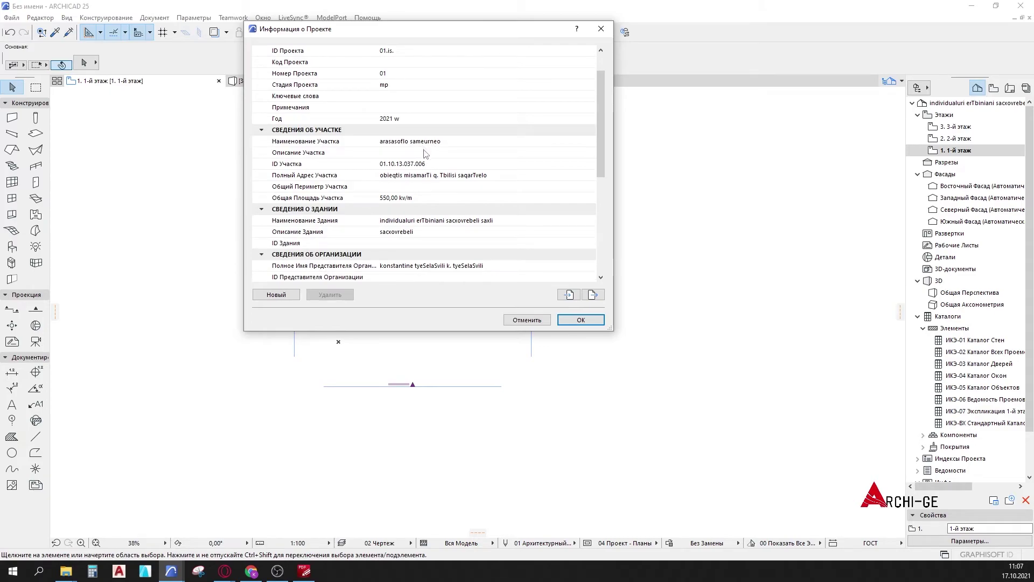
scroll(399, 161, "down", 1)
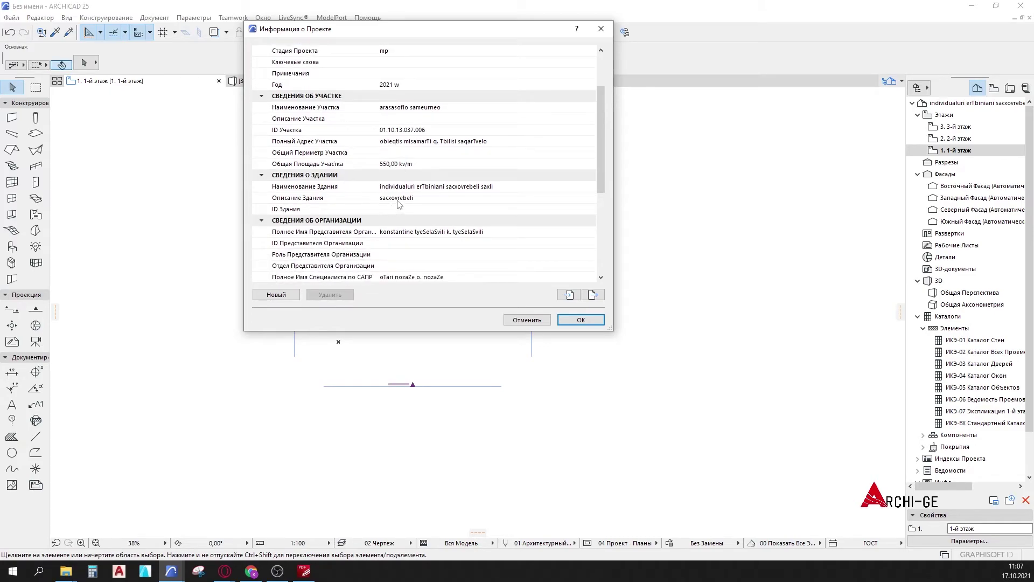
scroll(399, 205, "down", 1)
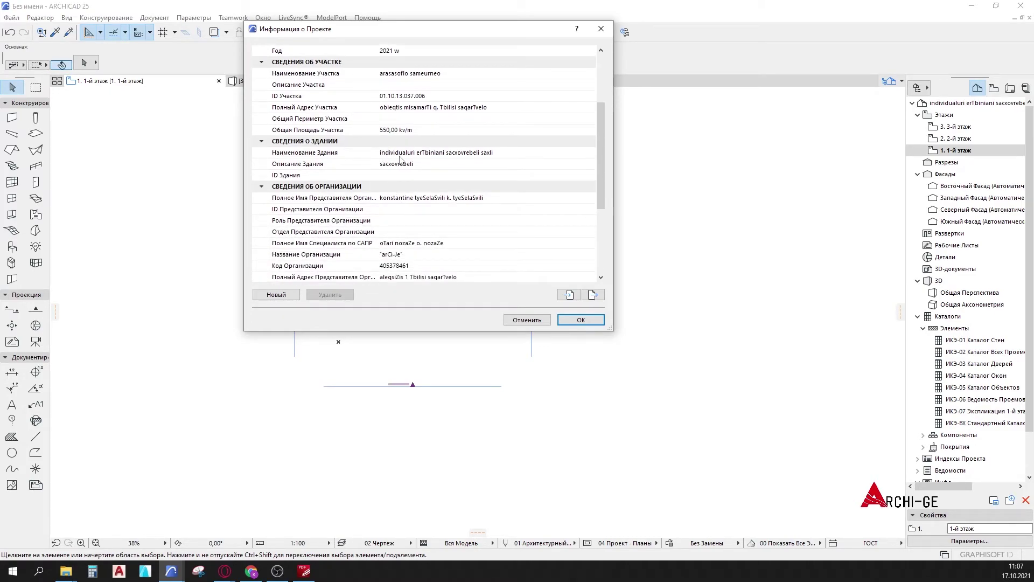
left_click(588, 155)
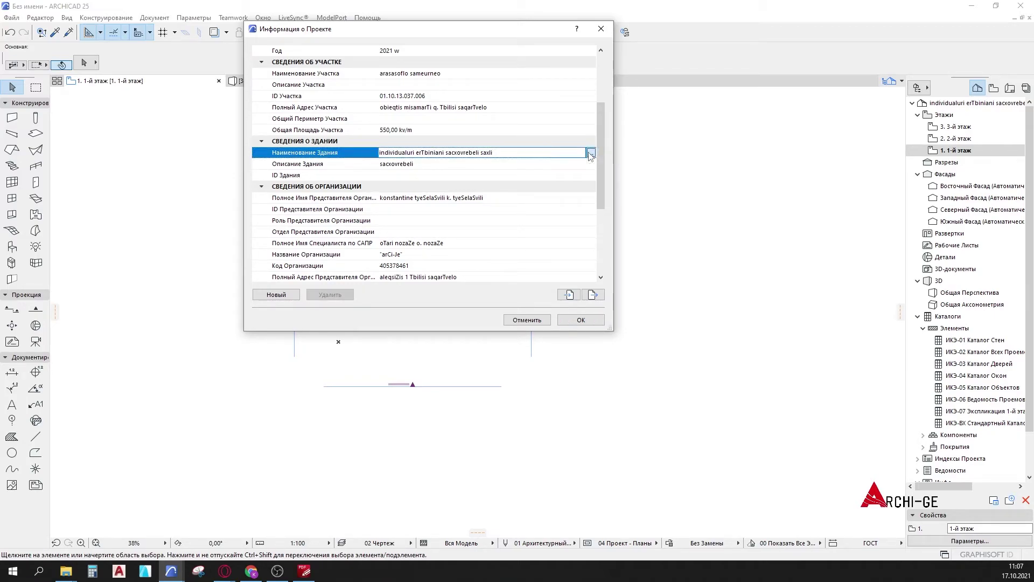
left_click(591, 154)
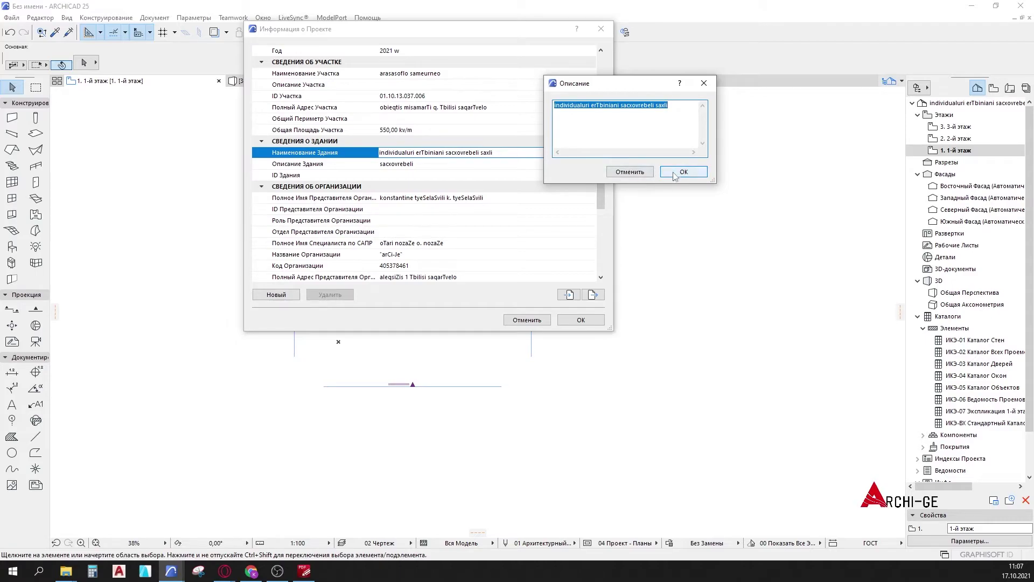
left_click(700, 172)
Inspect the first name, surname and suffix fields of the organization representative's full name and close its name editor.
scroll(371, 156, "down", 2)
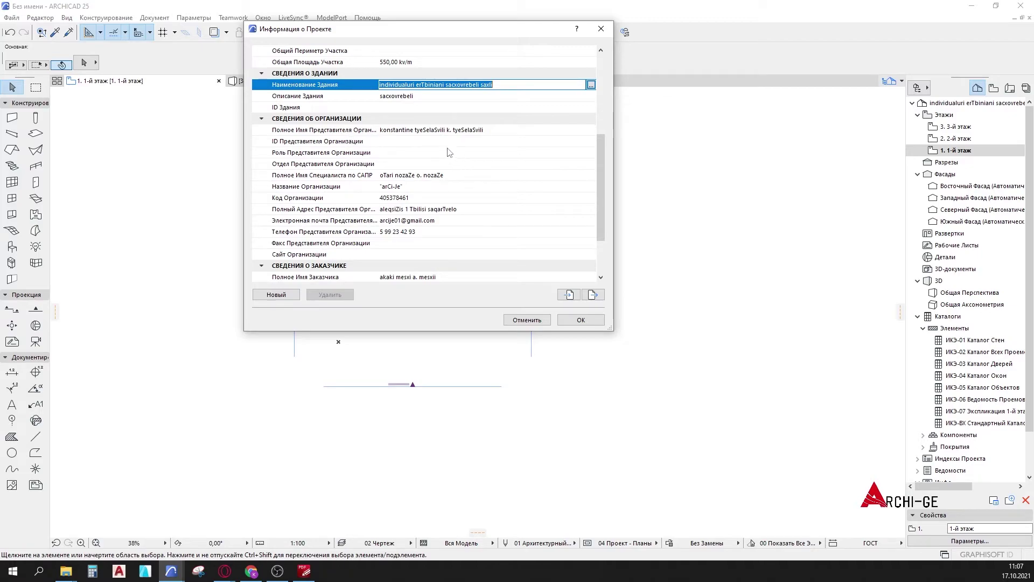
left_click(459, 133)
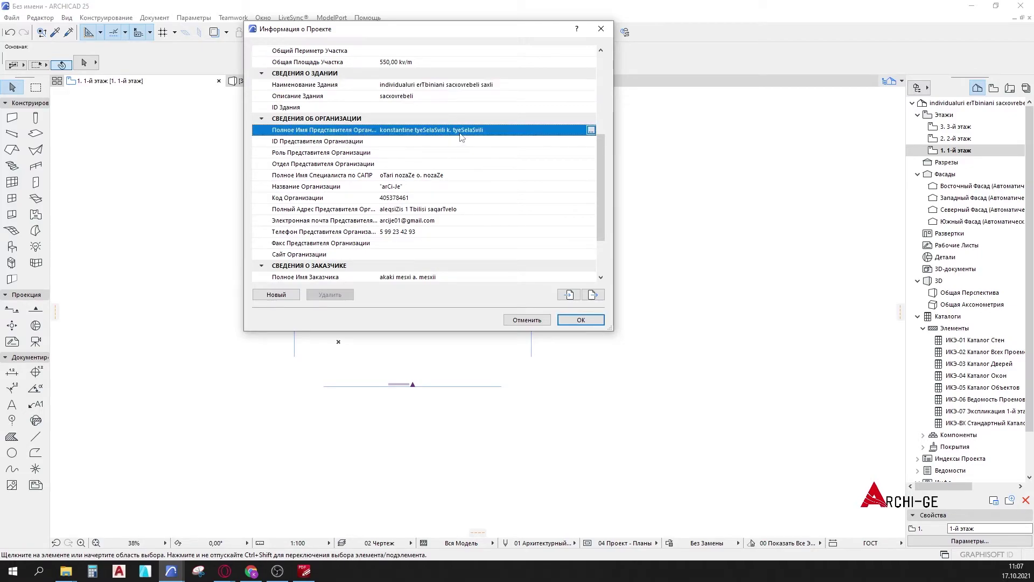
left_click(591, 130)
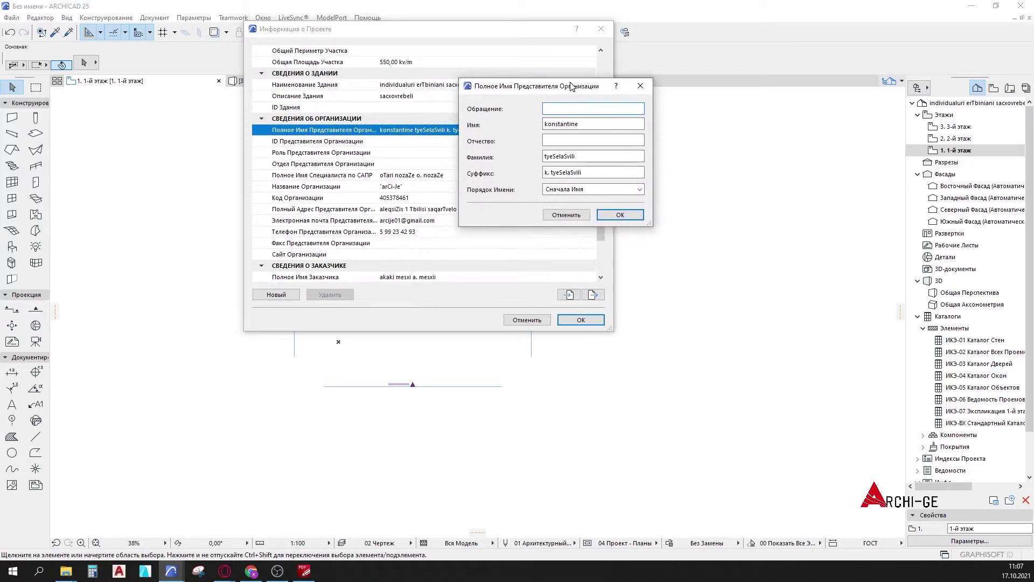
key("Tab")
key("Tab")
key("Tab")
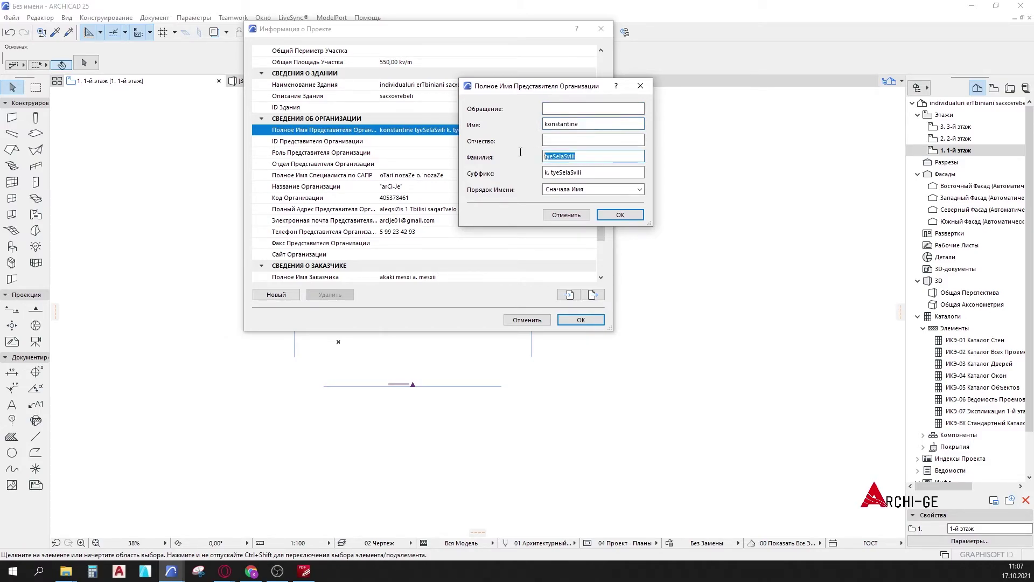
left_click(596, 173)
key("ctrl+a")
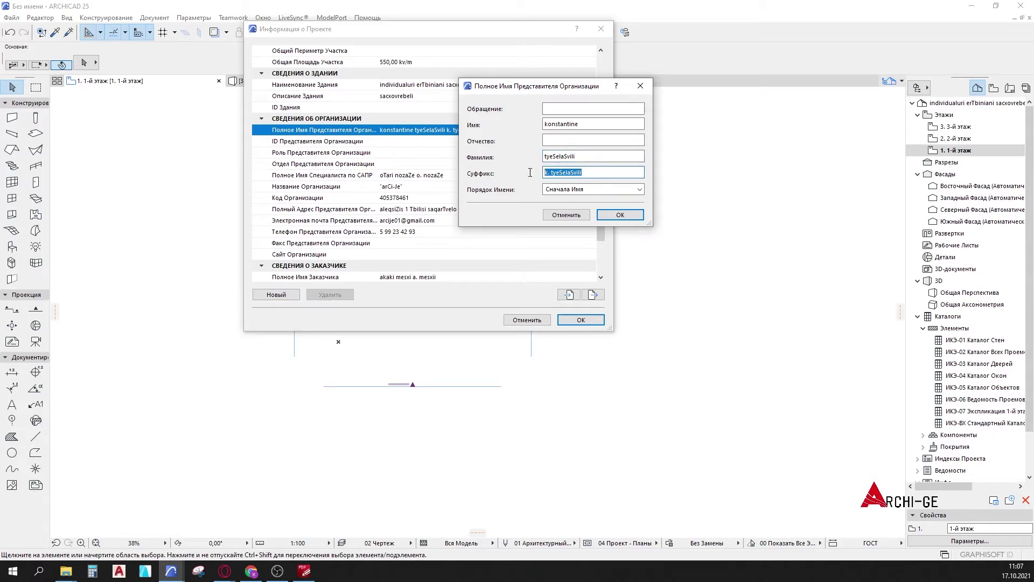
left_click(619, 215)
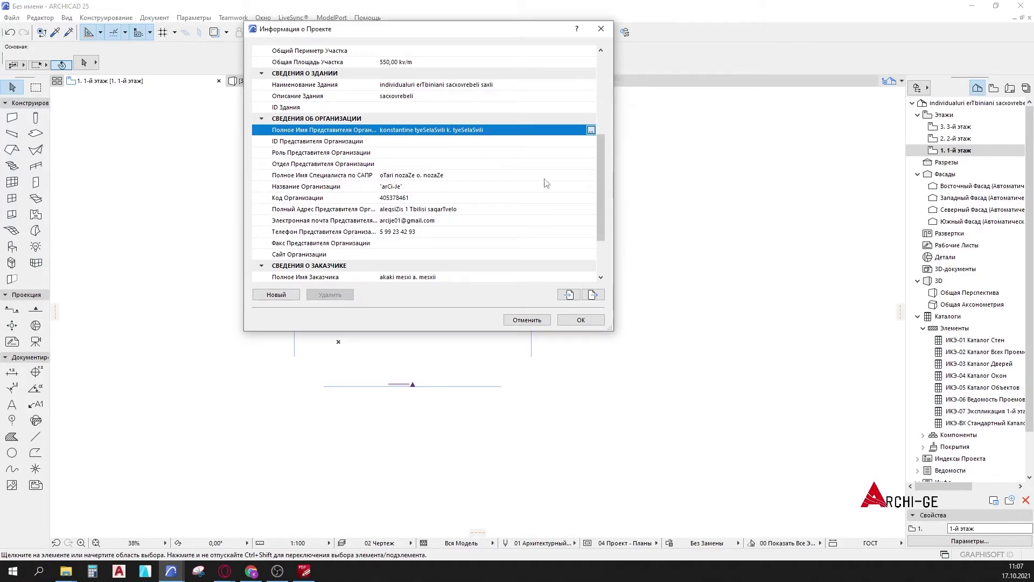
Check the representative's ID field, then inspect the CAD specialist's full name and its name order options.
left_click(378, 141)
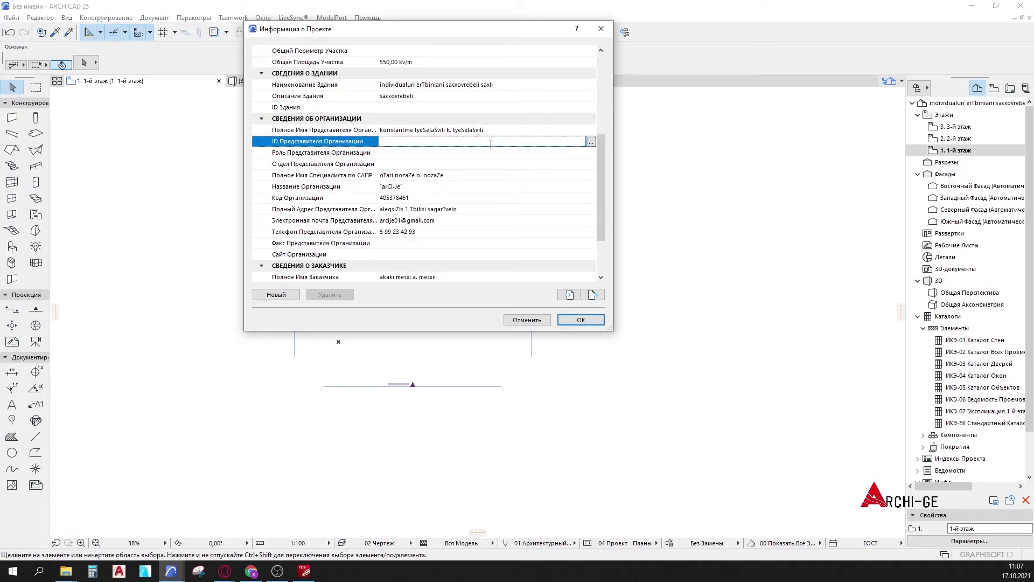
left_click(438, 179)
left_click(591, 176)
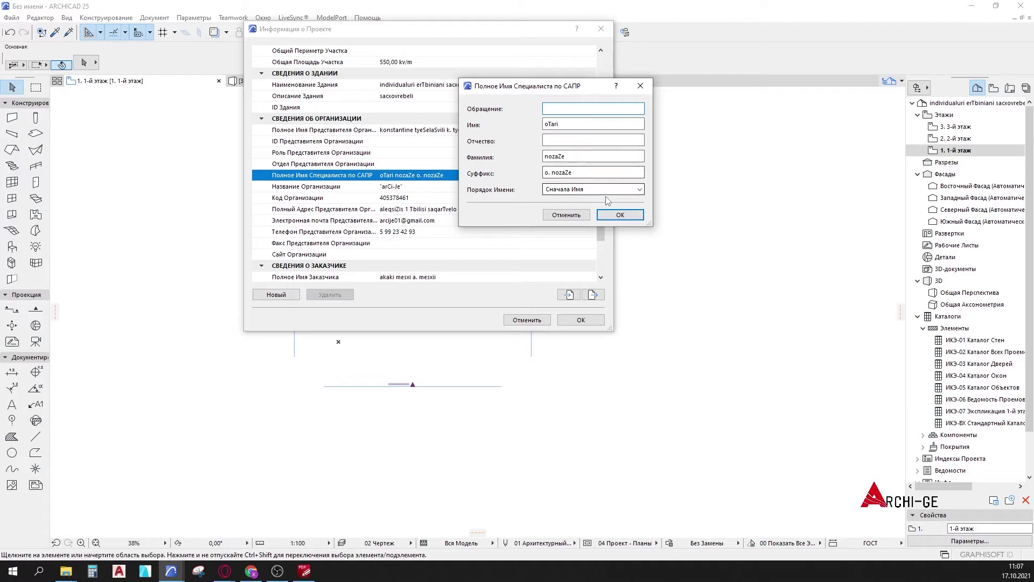
left_click(639, 190)
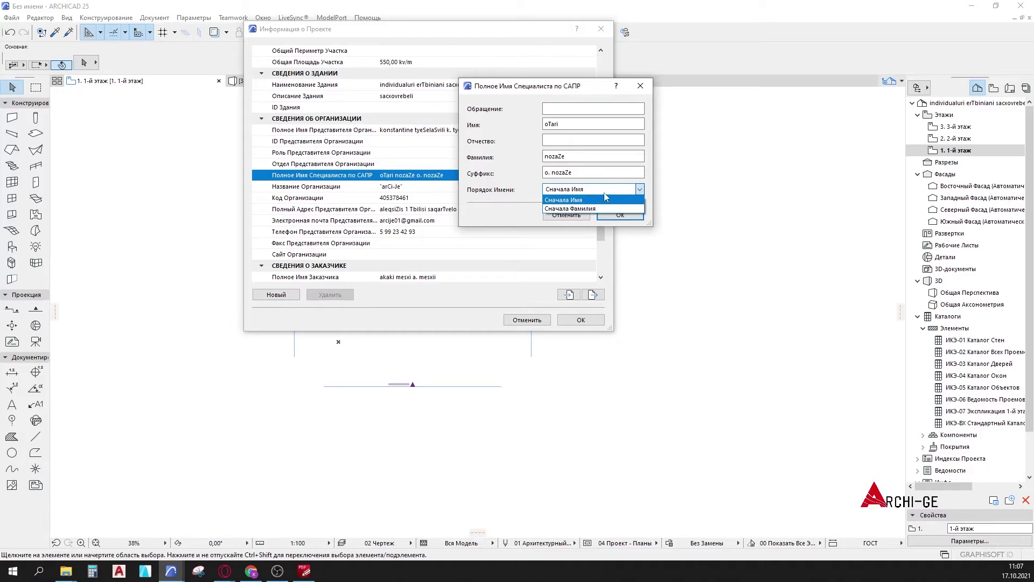
left_click(666, 187)
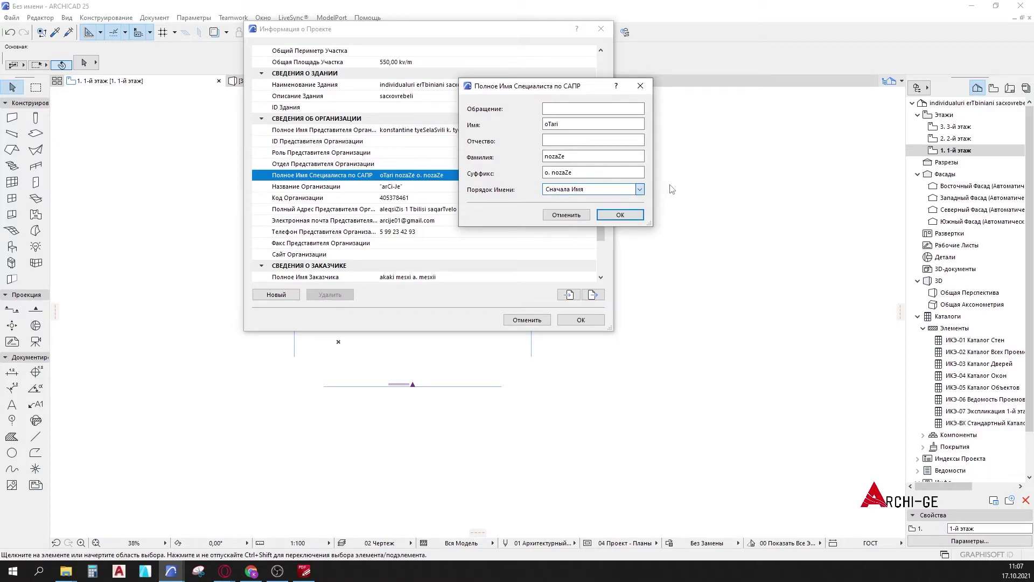
left_click(620, 215)
Go through the organization's name, code, address, e-mail, phone and website (Сайт Организации) fields.
left_click(413, 187)
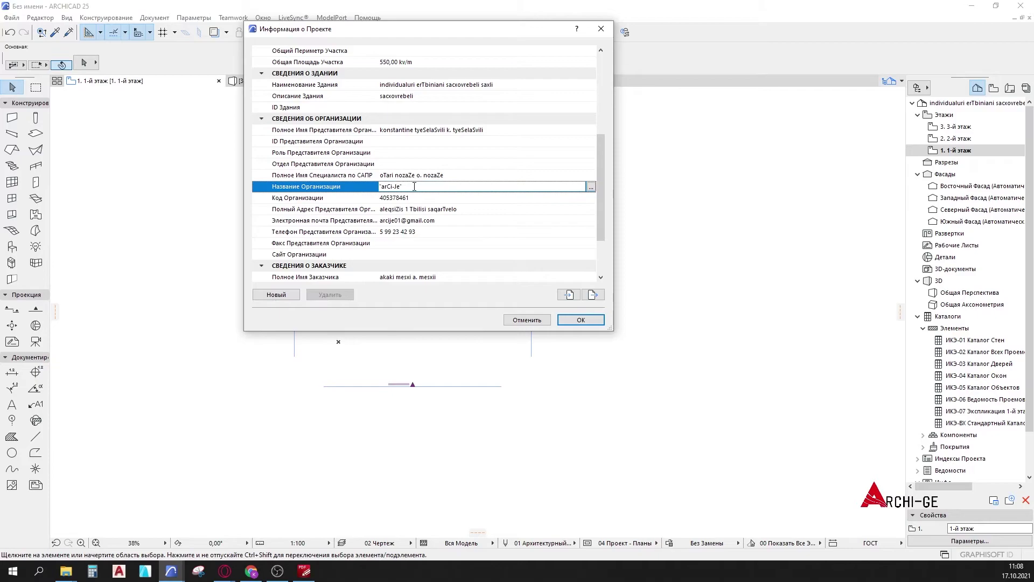
left_click(409, 200)
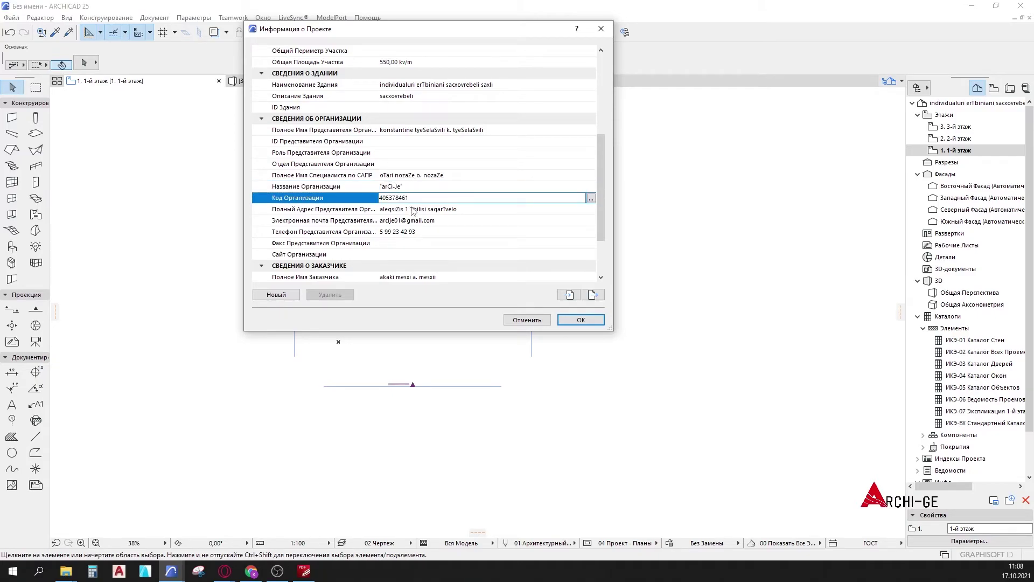
left_click(416, 210)
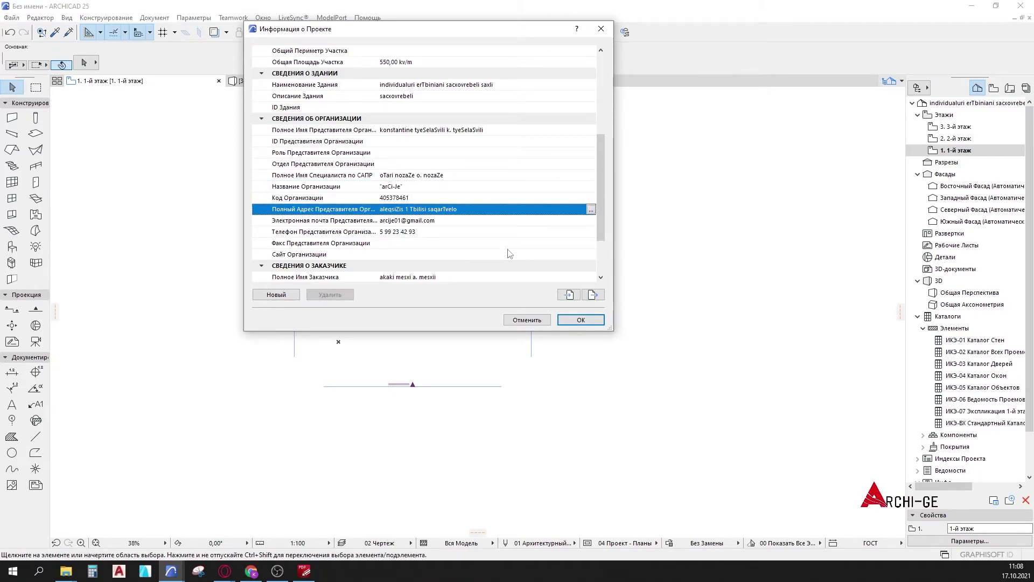
left_click(434, 221)
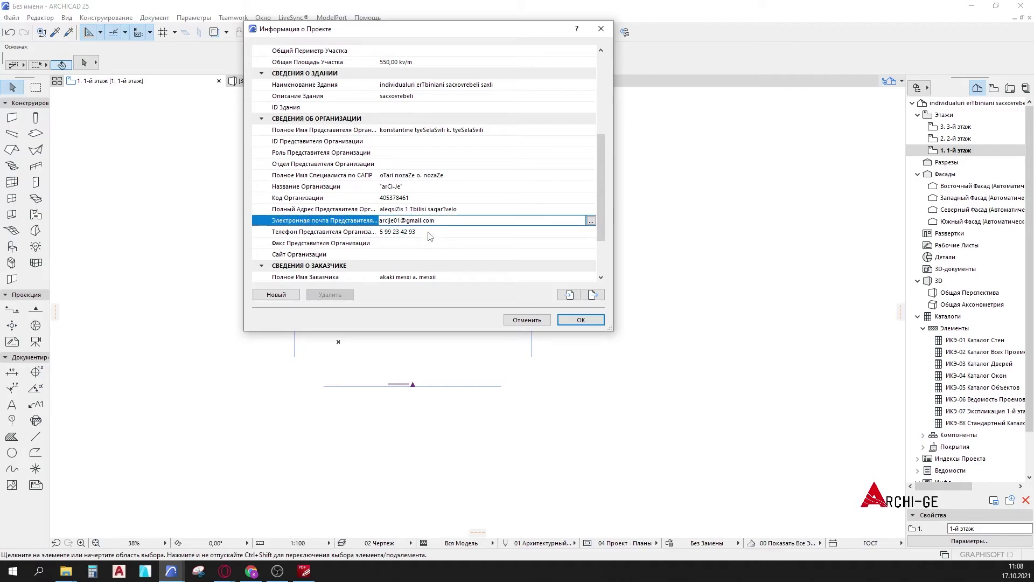
left_click(432, 233)
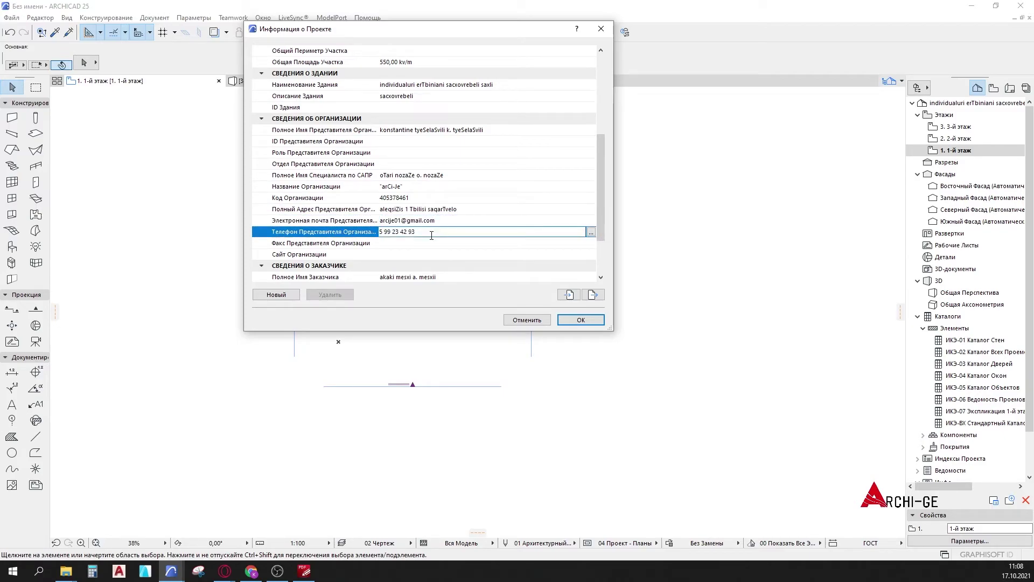
scroll(330, 246, "down", 1)
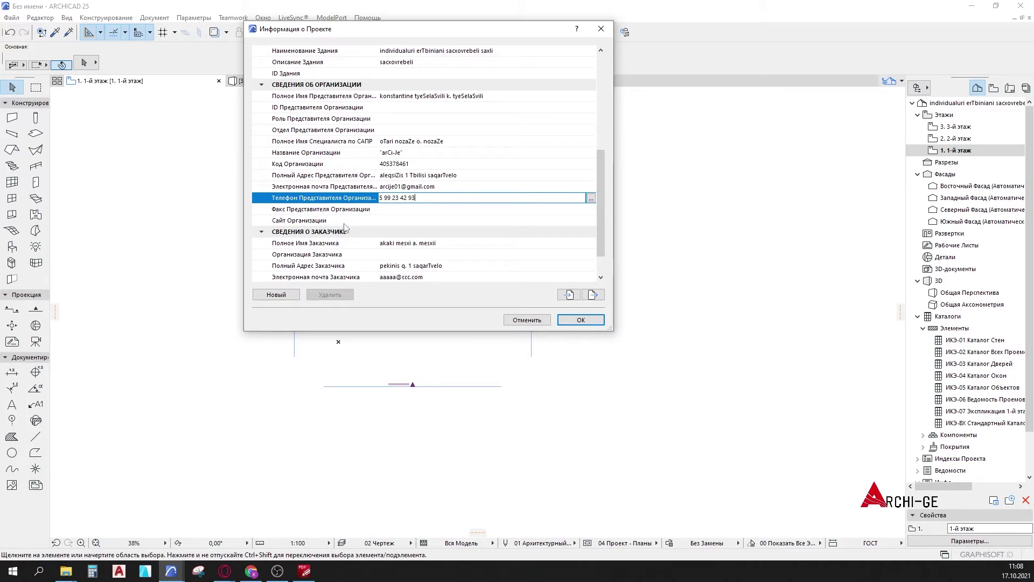
left_click(392, 222)
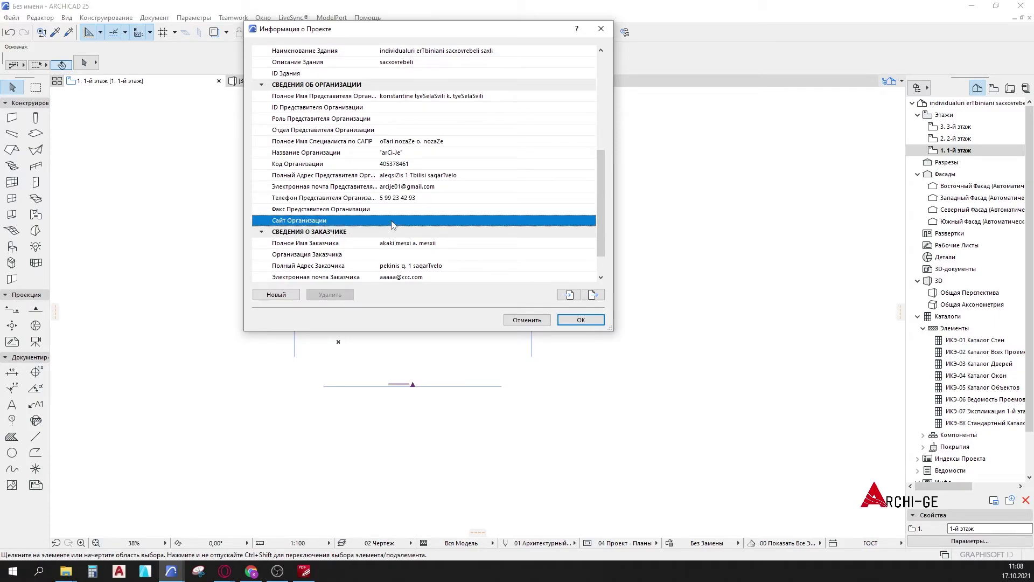
Review the customer section and inspect the customer's full name, including the suffix, in its name editor.
scroll(421, 175, "down", 1)
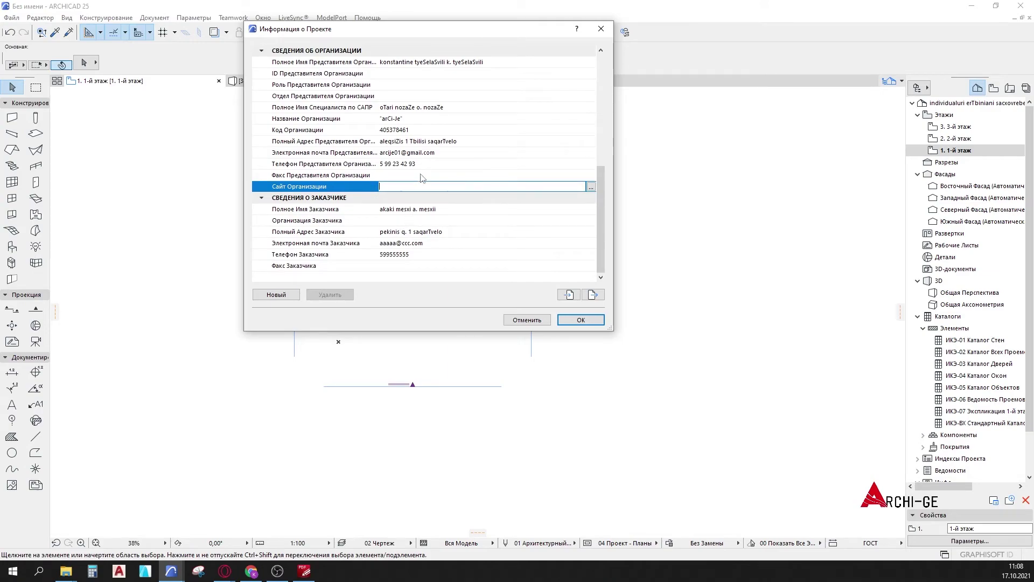
left_click(472, 210)
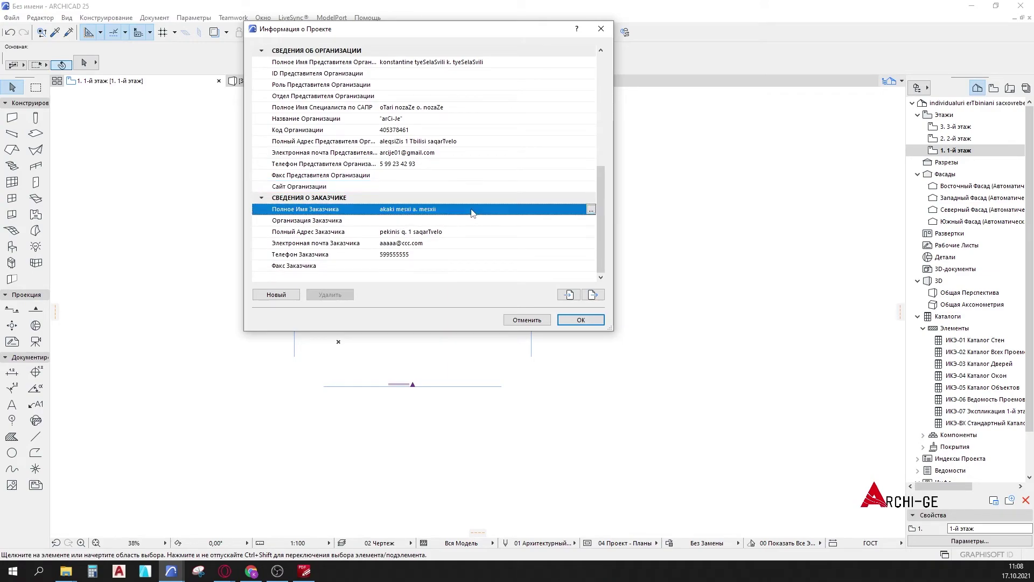
left_click(391, 222)
left_click(414, 221)
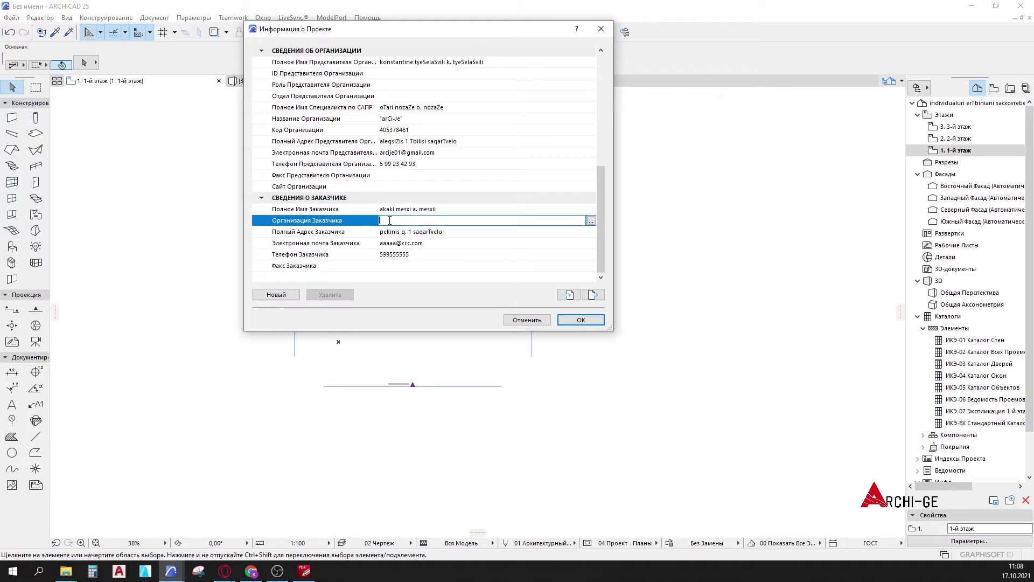
left_click(489, 210)
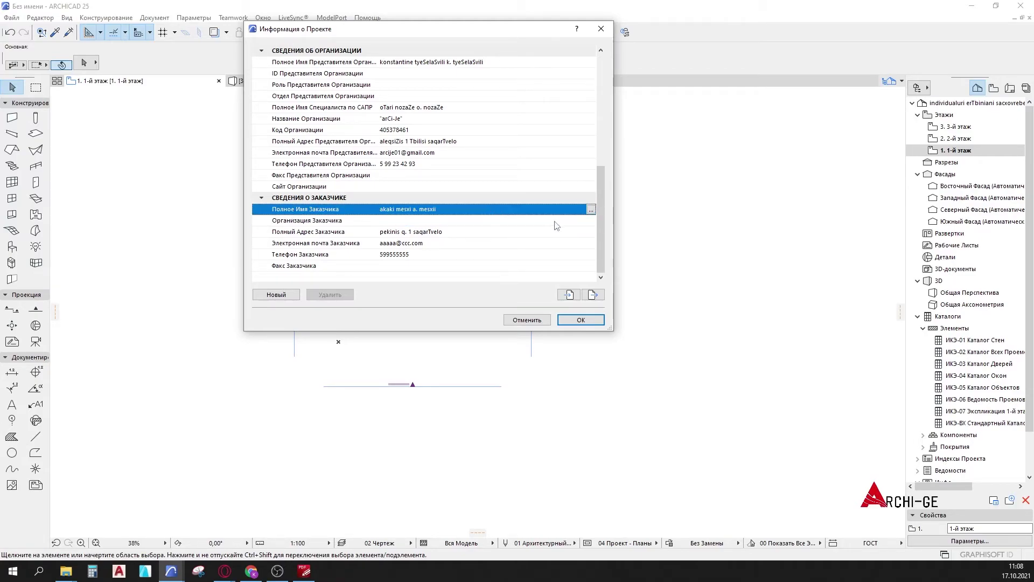
left_click(592, 210)
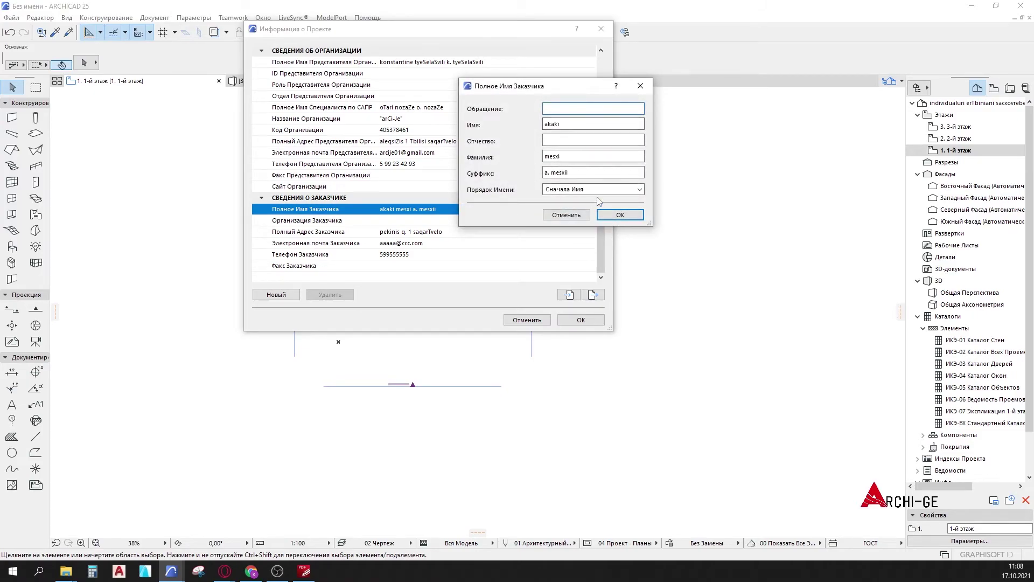
left_click_drag(544, 86, 573, 90)
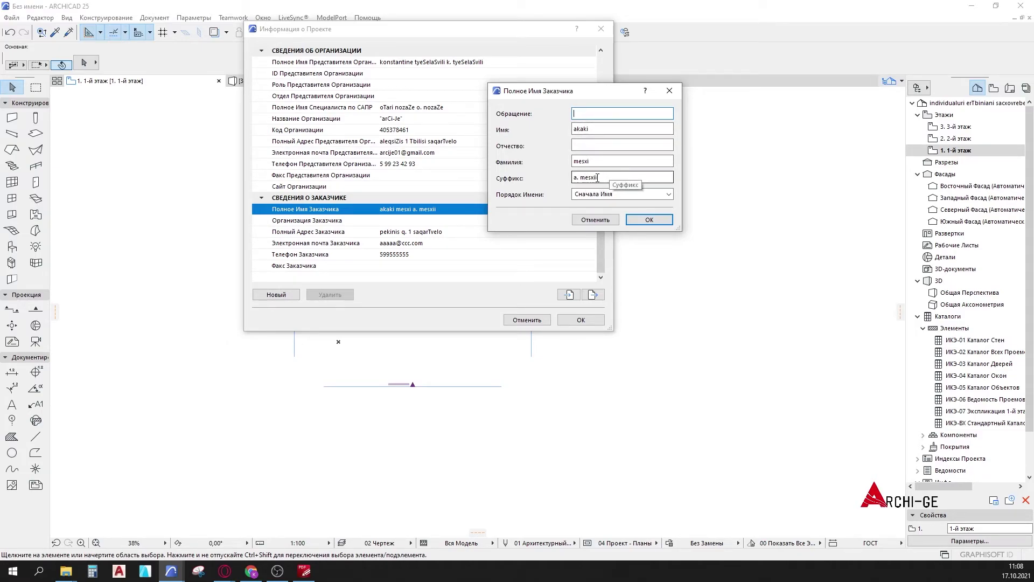
left_click_drag(601, 178, 565, 179)
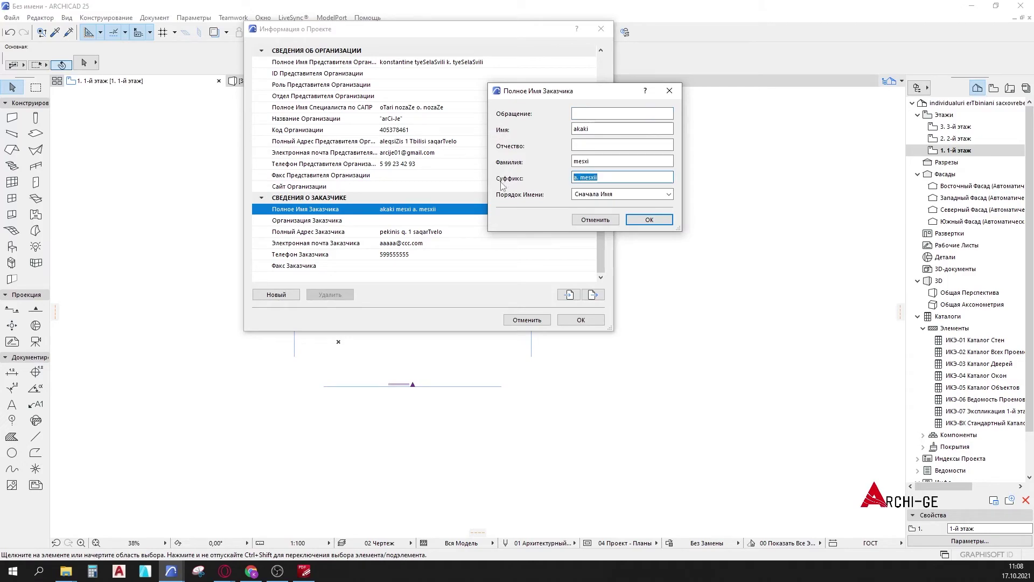
left_click(649, 219)
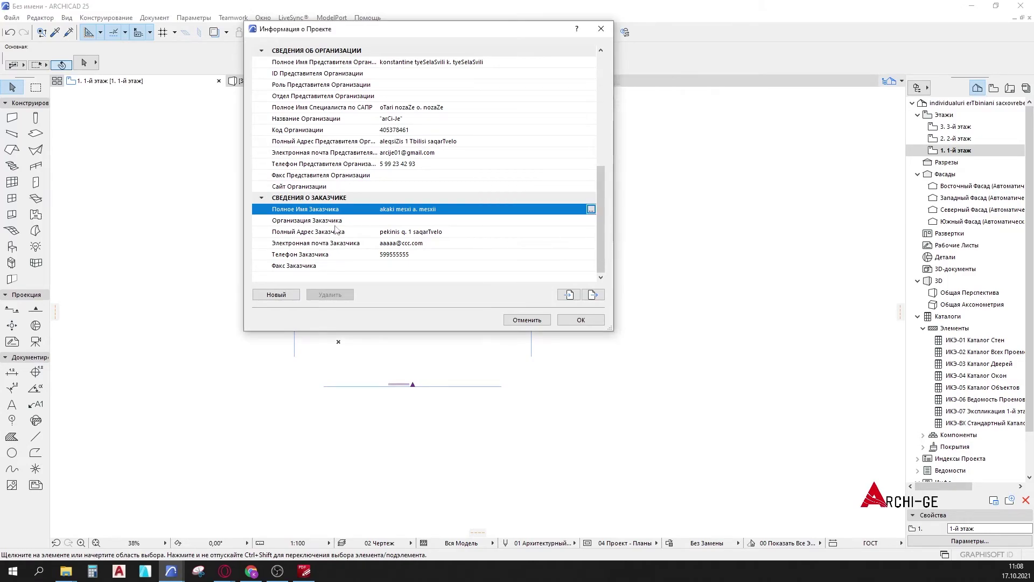
Go through the customer's organization, e-mail, phone and fax fields.
left_click(436, 221)
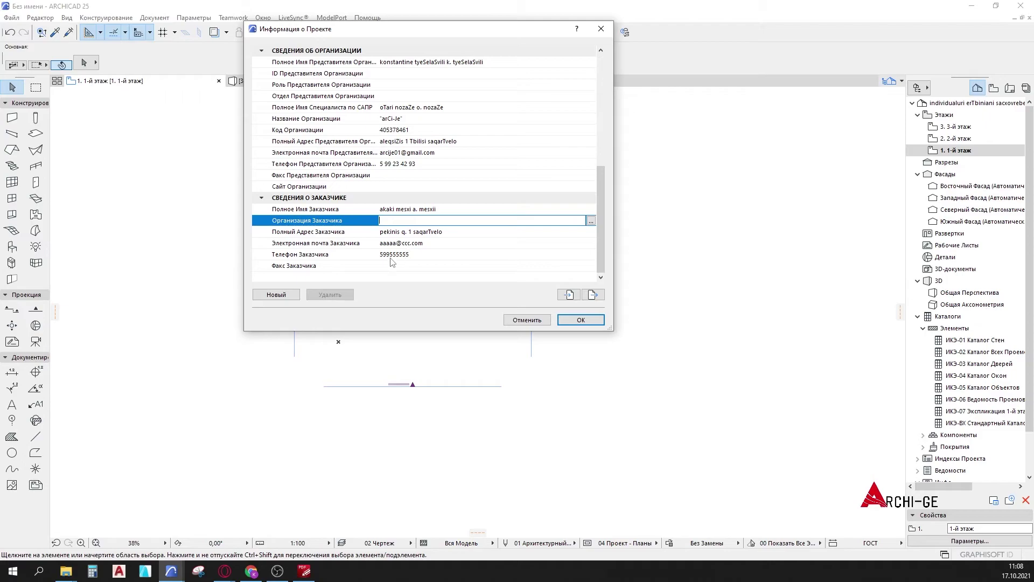
left_click(364, 243)
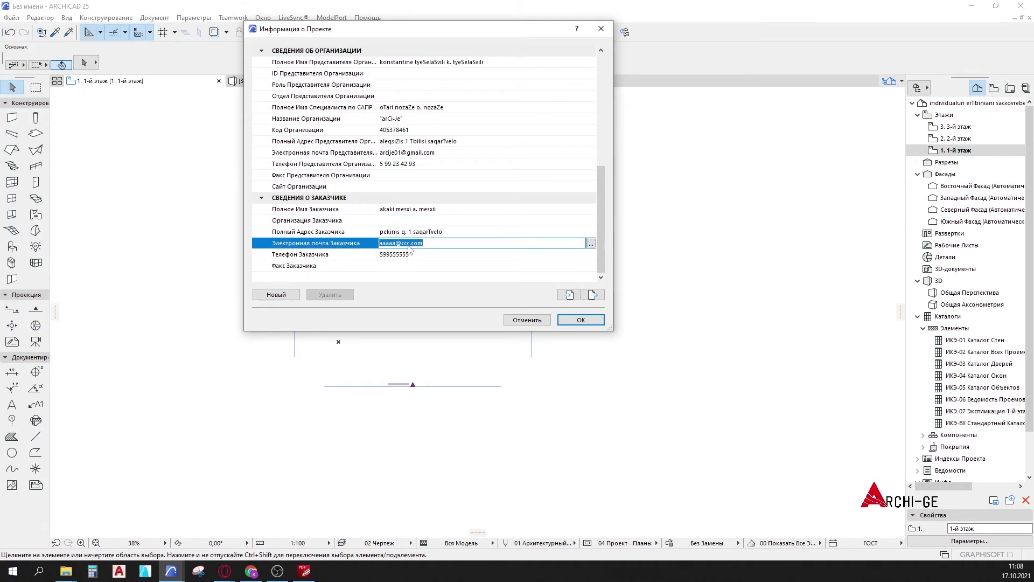
left_click(415, 257)
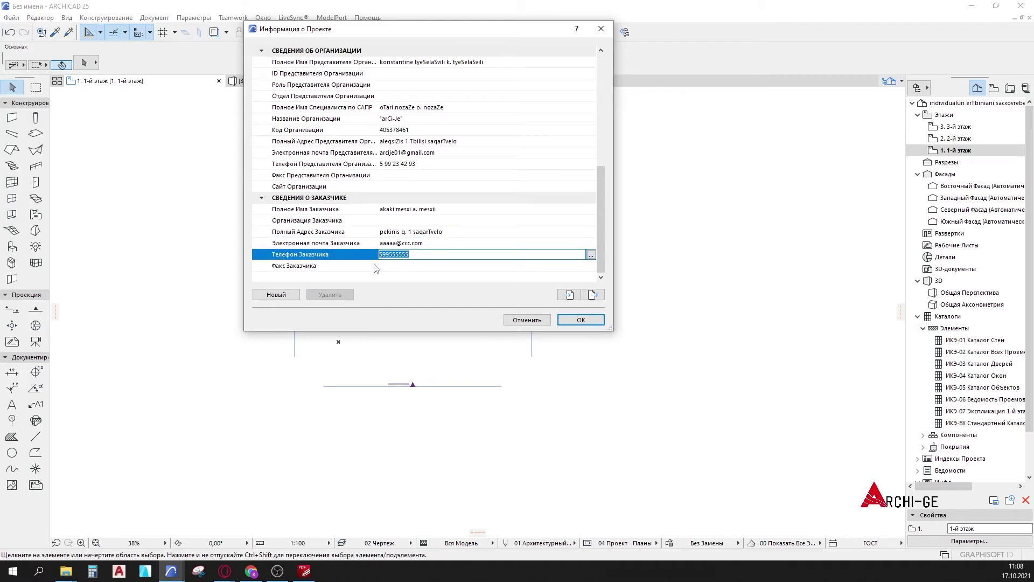
left_click(376, 266)
Look over the project information again from the project details down to the organization details.
left_click_drag(598, 212, 598, 99)
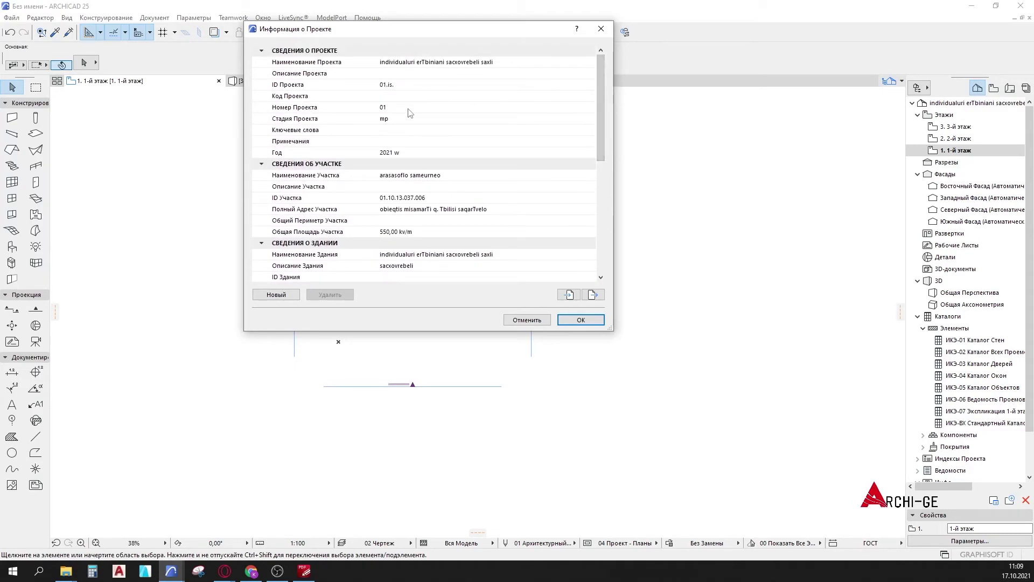
scroll(396, 176, "down", 3)
scroll(413, 200, "down", 2)
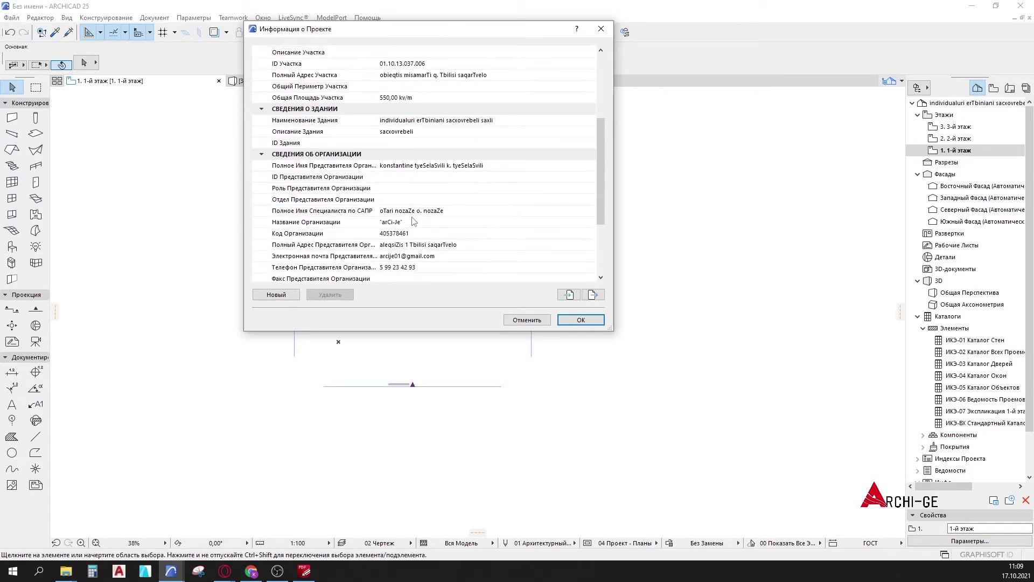
Add a custom field named Direqtori to the organization details and enter the director's name as its description.
left_click(427, 119)
scroll(427, 121, "up", 4)
scroll(458, 207, "down", 4)
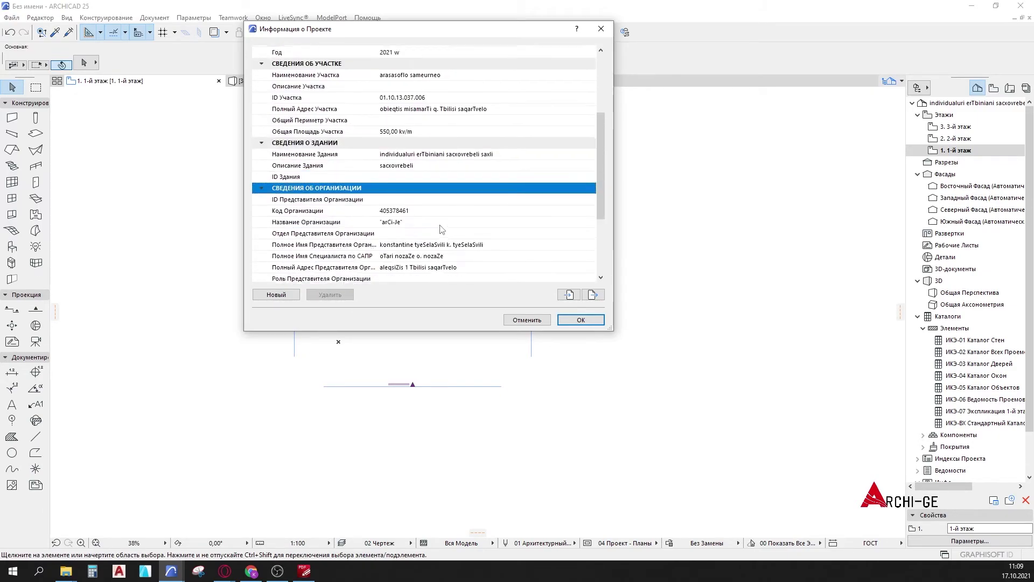
scroll(304, 132, "down", 1)
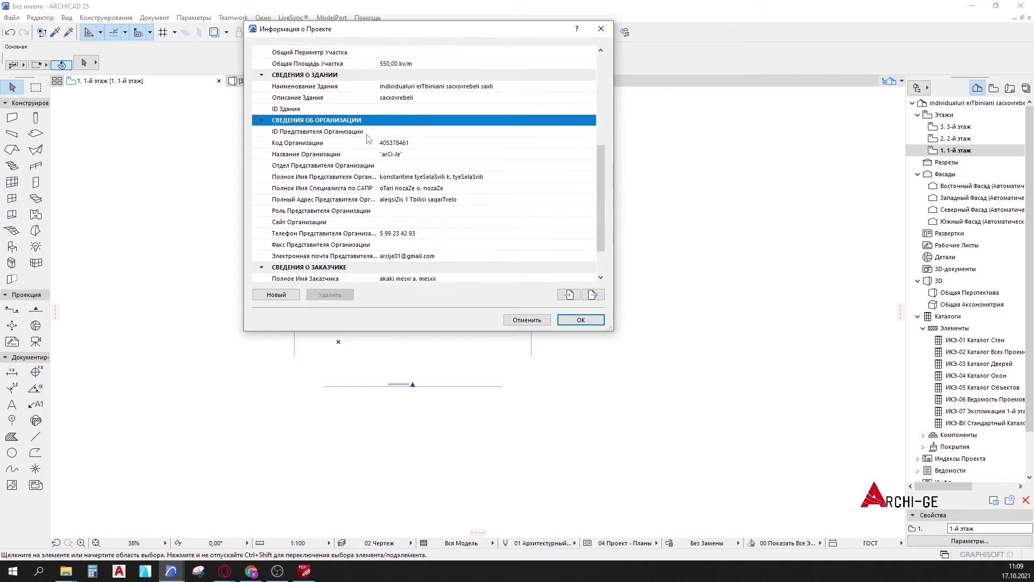
left_click(287, 297)
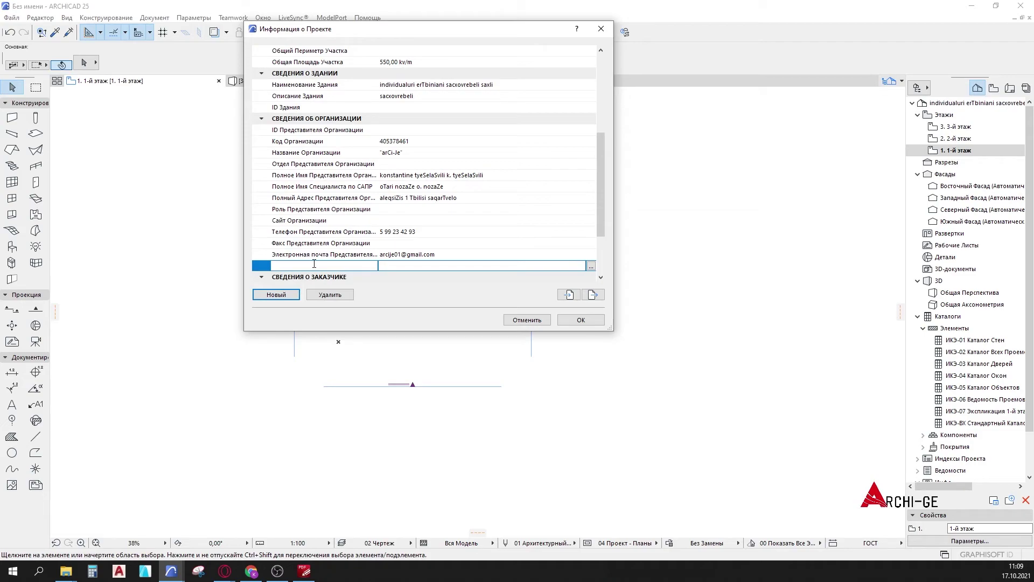
type("Direqtori")
left_click(591, 265)
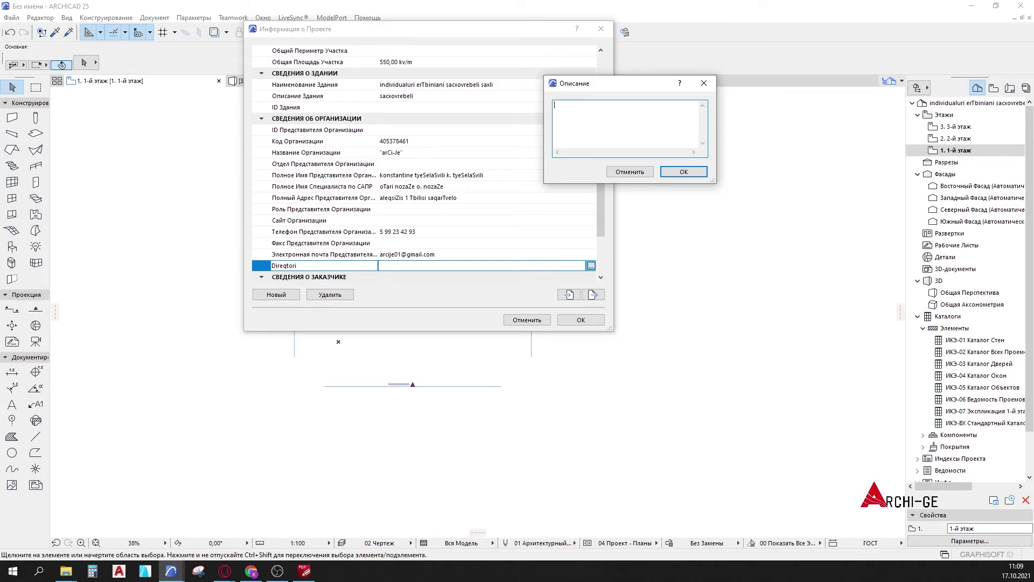
type("tyeSelaSvili")
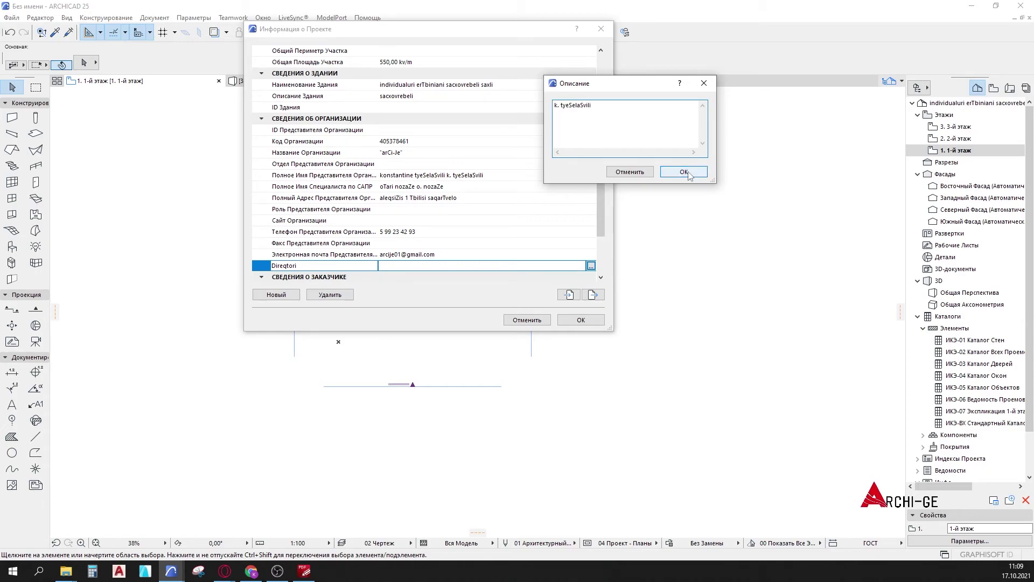
left_click(684, 171)
left_click_drag(603, 178, 577, 196)
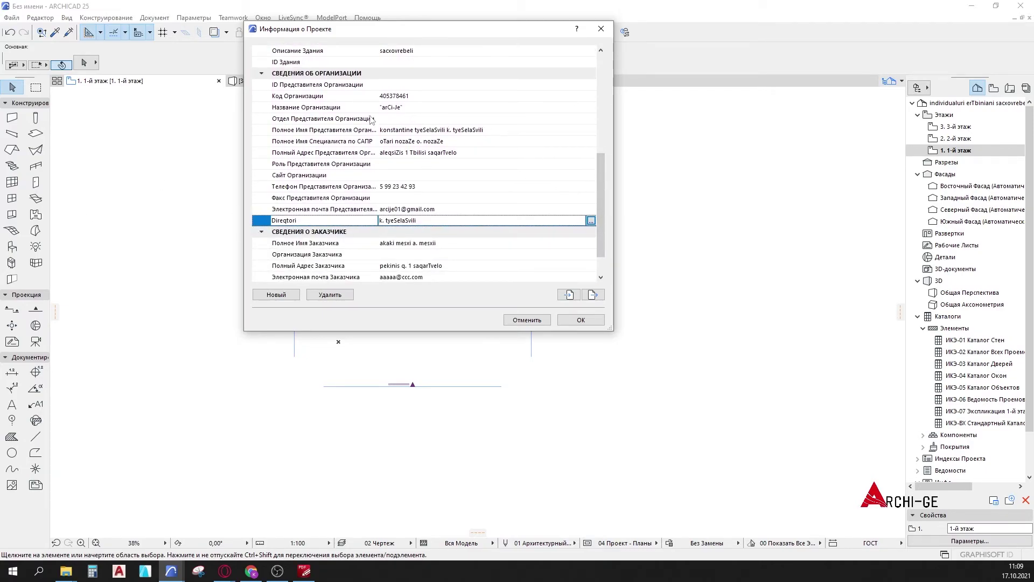
Check the organization and customer details once more and accept the project information.
scroll(442, 256, "down", 1)
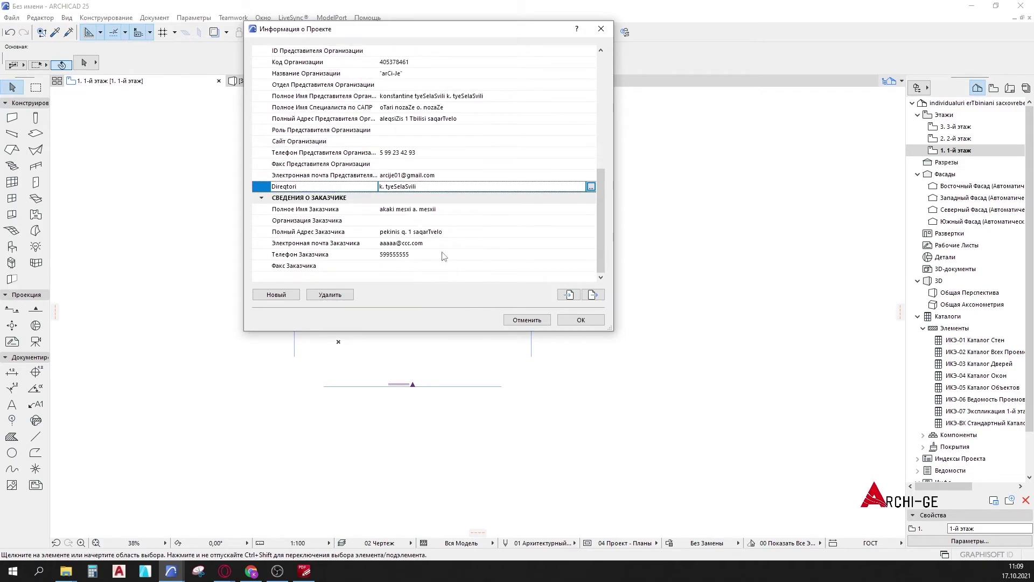
scroll(443, 257, "up", 5)
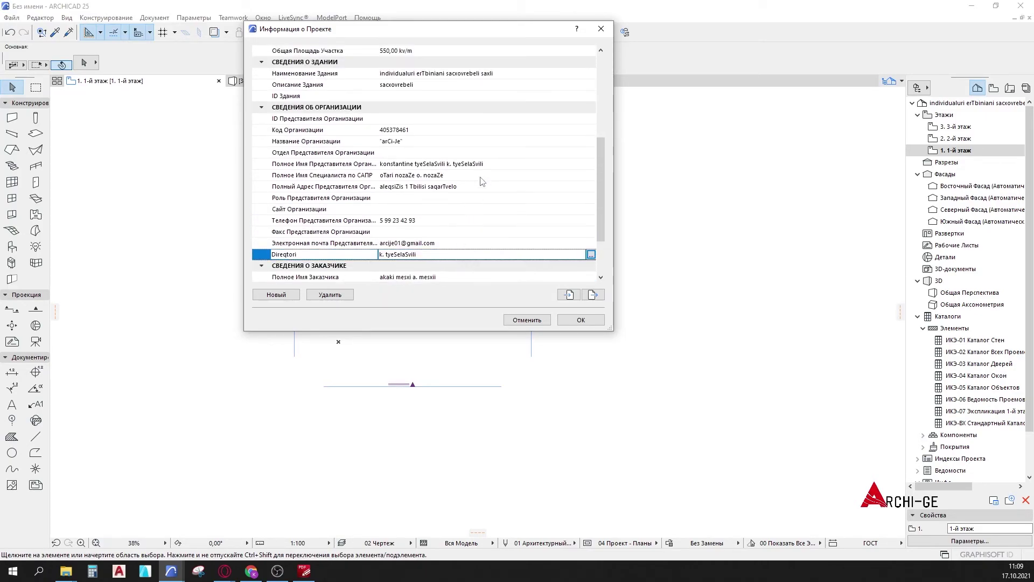
scroll(323, 200, "down", 2)
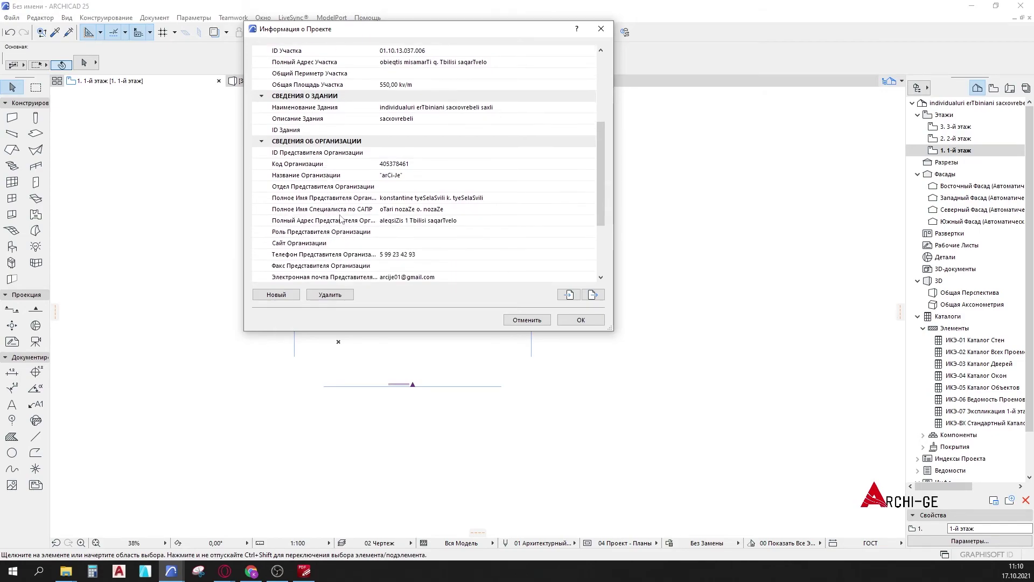
left_click(581, 320)
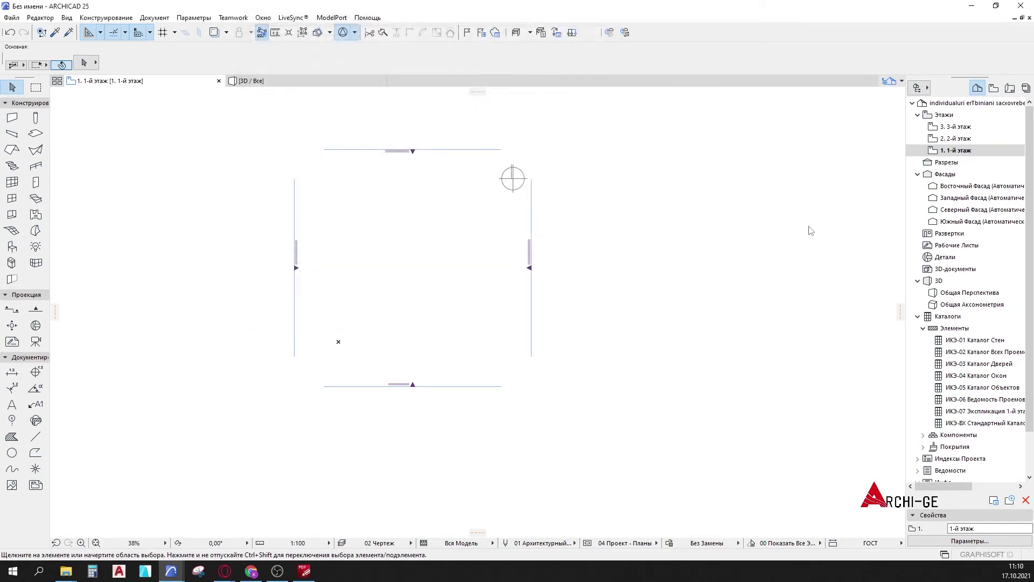
Open the layout book and view the Обложка cover and the 01 Титульный лист title sheet.
left_click(1010, 88)
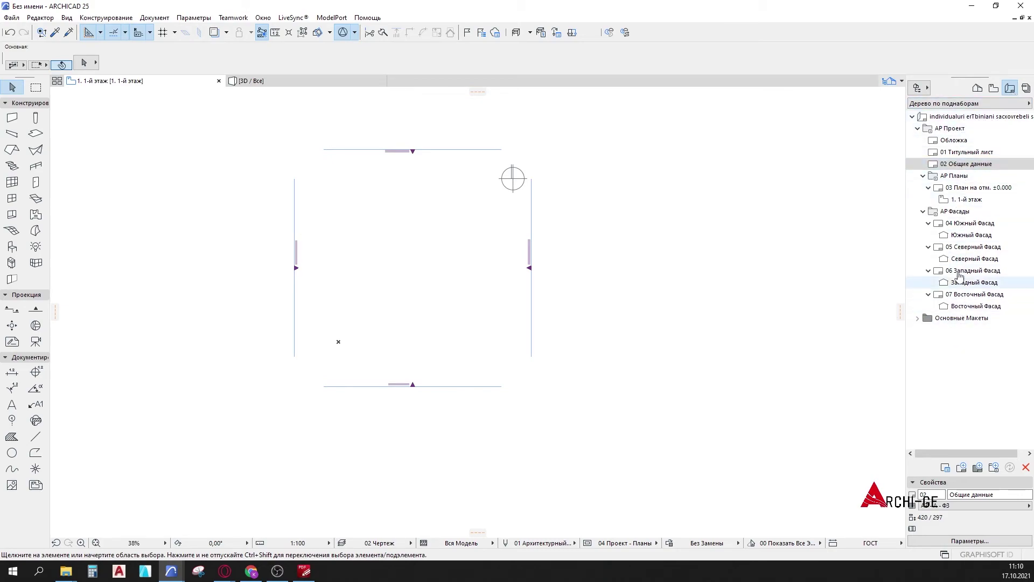
double_click(952, 141)
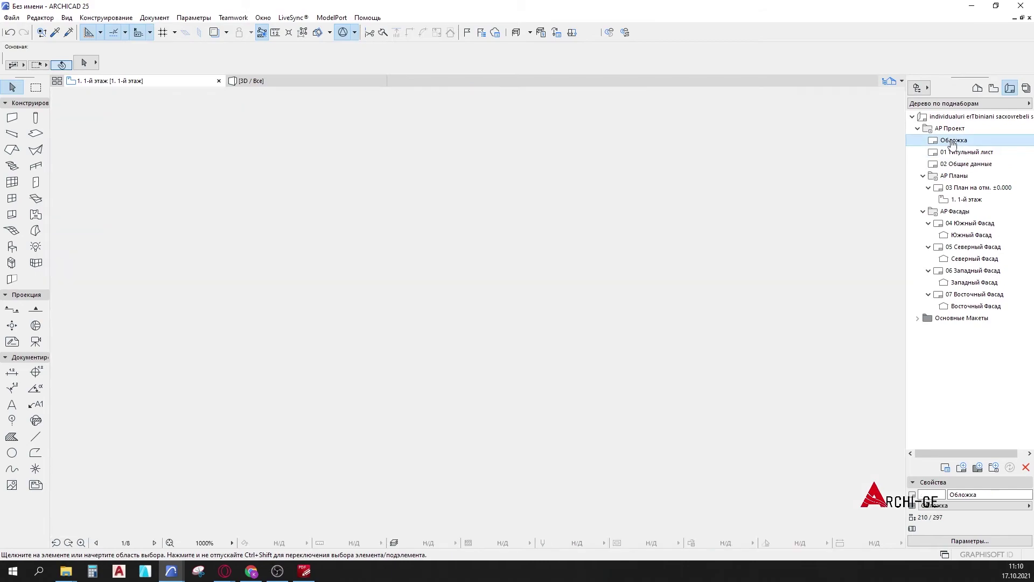
scroll(503, 323, "down", 3)
scroll(503, 268, "up", 2)
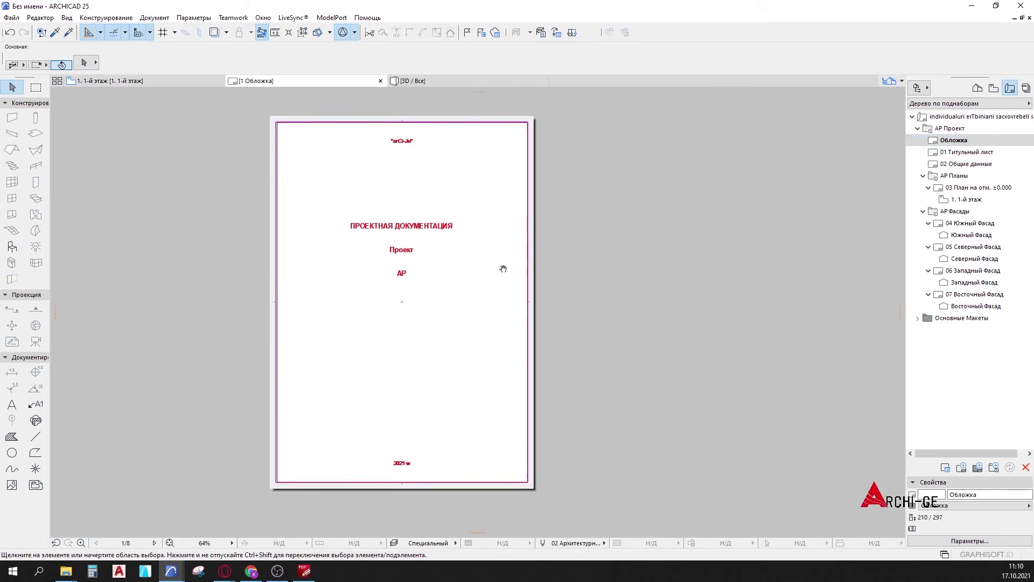
scroll(414, 144, "up", 2)
scroll(404, 155, "down", 2)
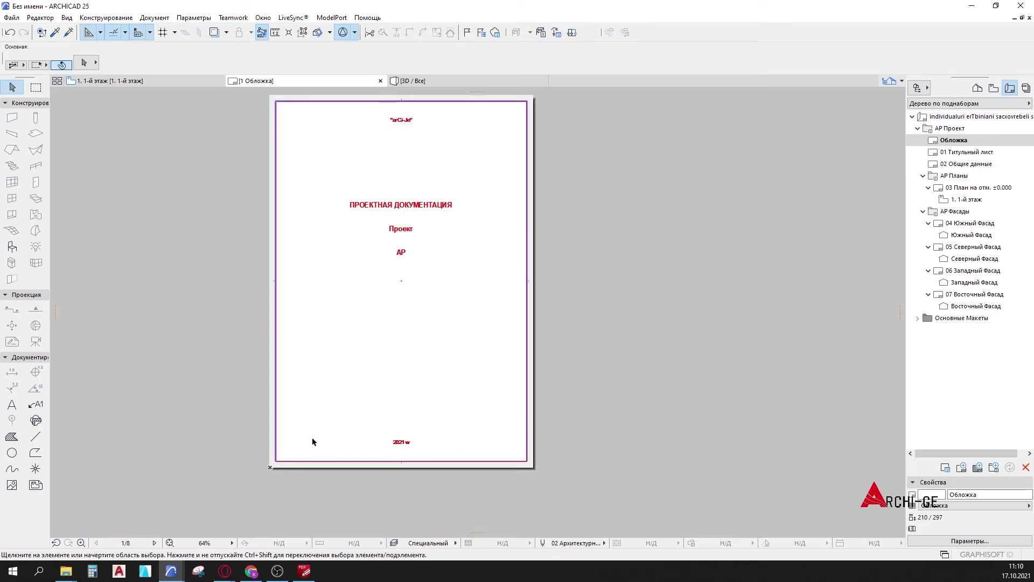
double_click(960, 153)
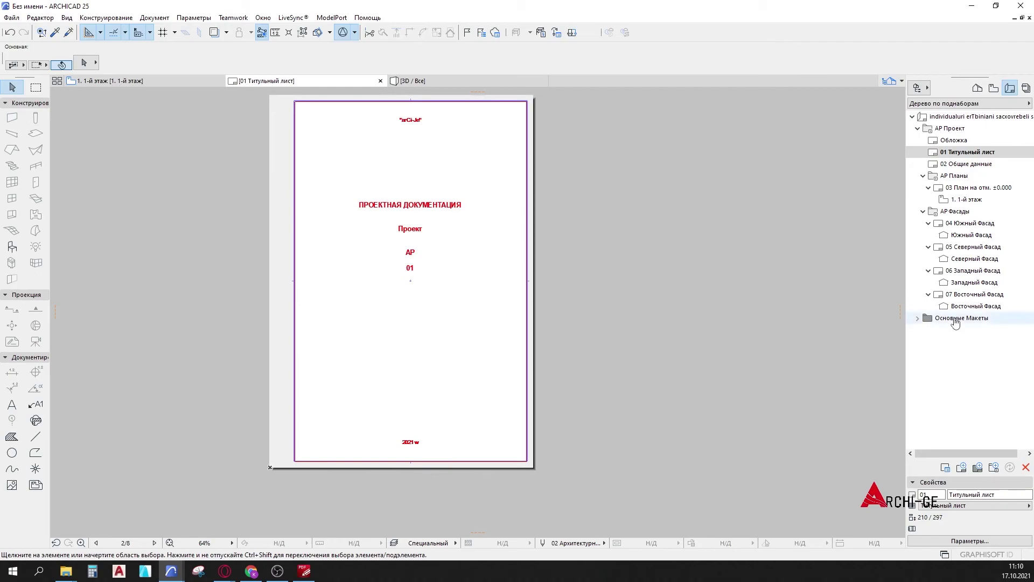
Open the layouts 02 Общие данные and 03 План на отм. ±0.000 and examine their title blocks.
left_click(989, 166)
double_click(989, 166)
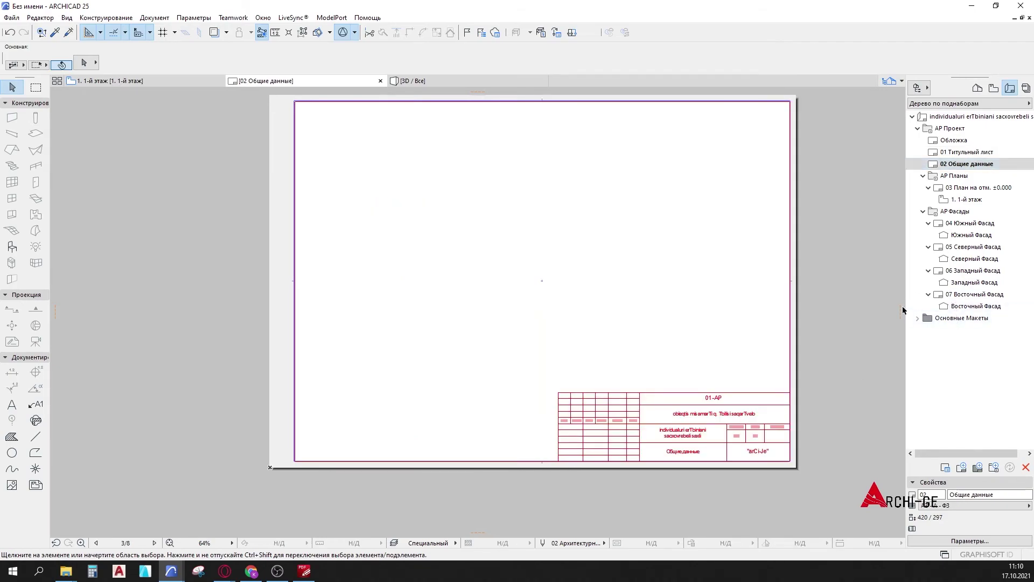
scroll(577, 362, "up", 2)
scroll(561, 428, "up", 1)
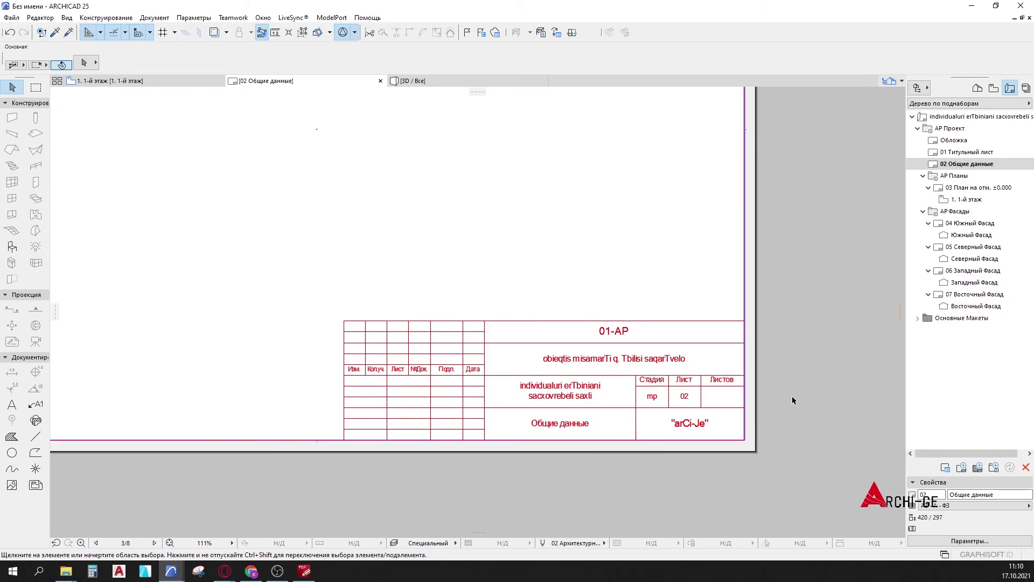
scroll(550, 292, "down", 2)
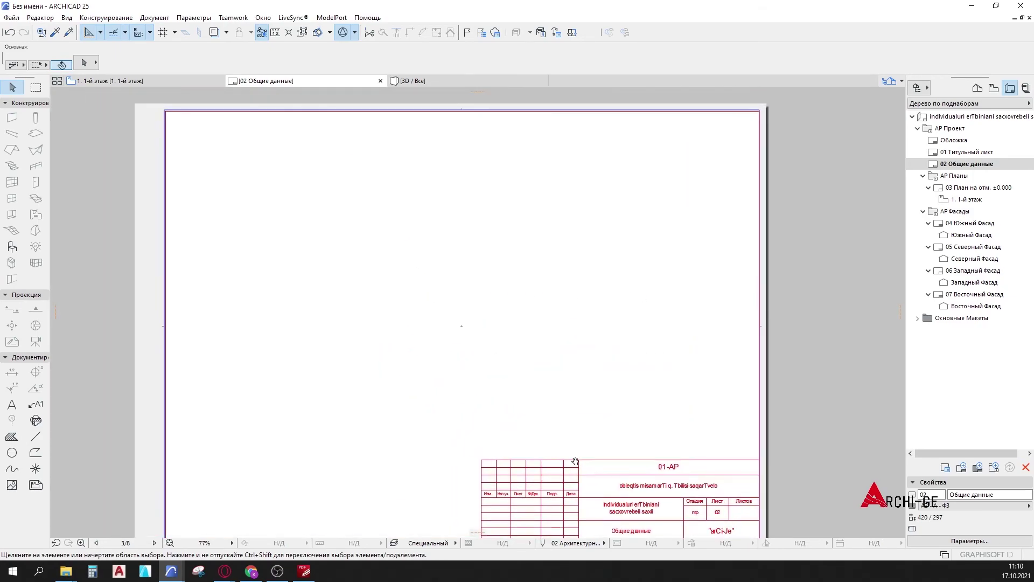
scroll(544, 428, "up", 1)
scroll(668, 450, "up", 1)
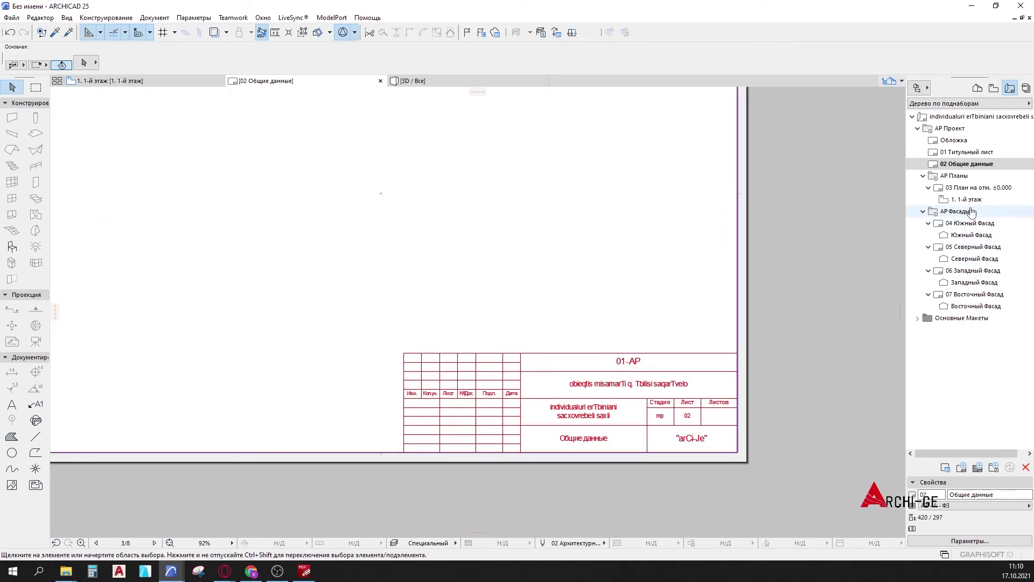
scroll(591, 426, "up", 1)
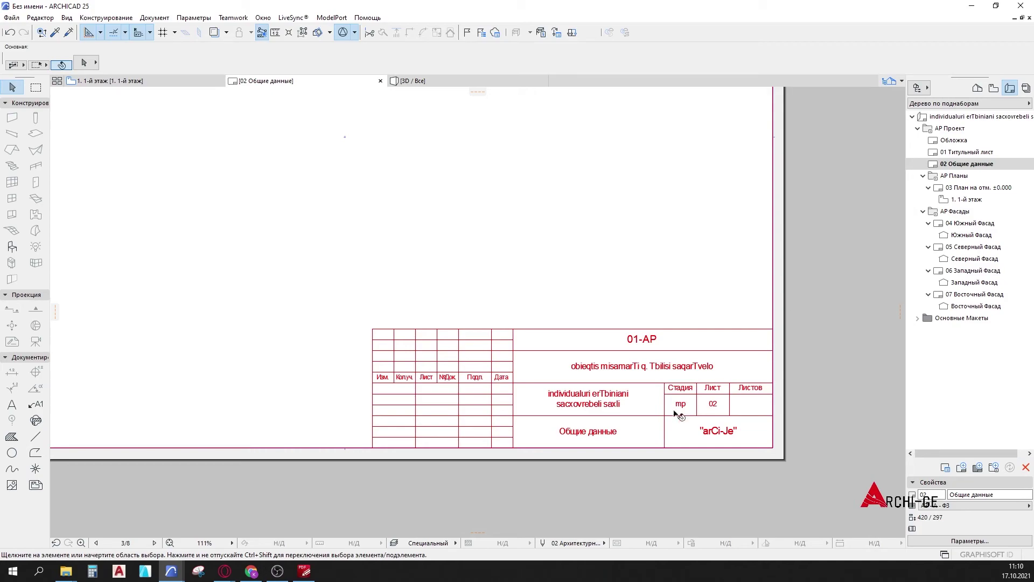
double_click(961, 192)
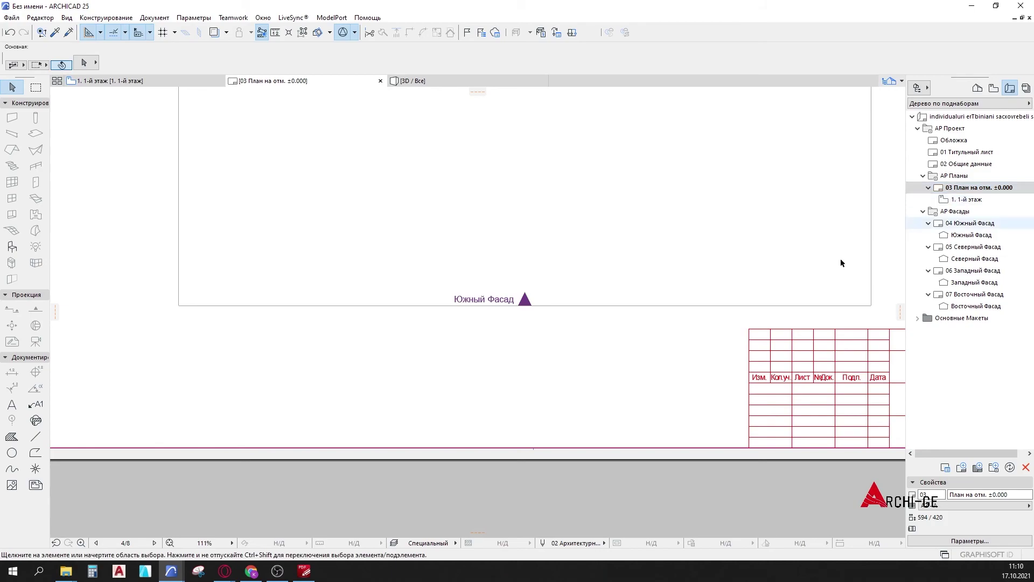
scroll(735, 370, "down", 2)
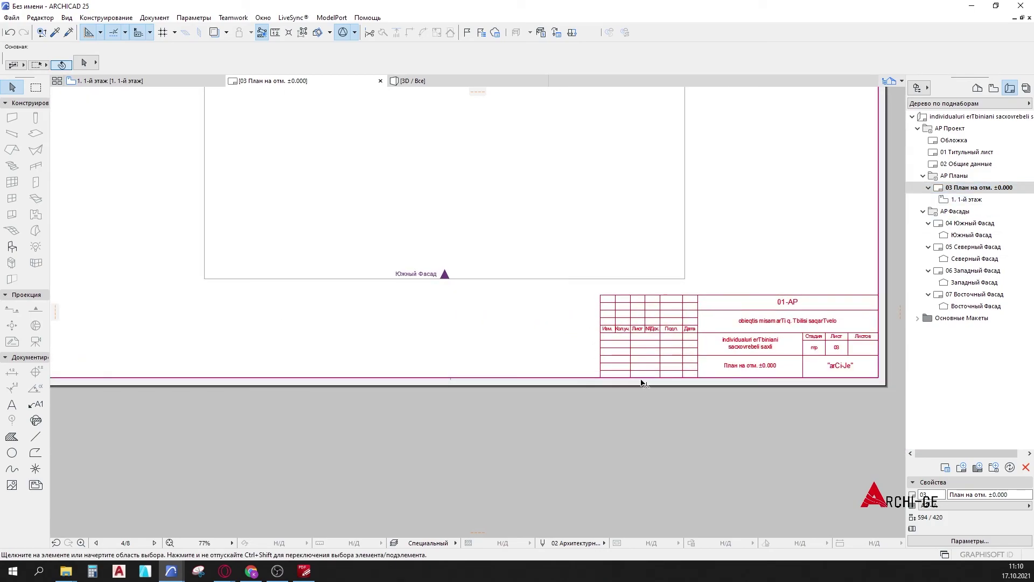
Expand the Основные Макеты folder in the layout book and open the Обложка master layout.
left_click(918, 318)
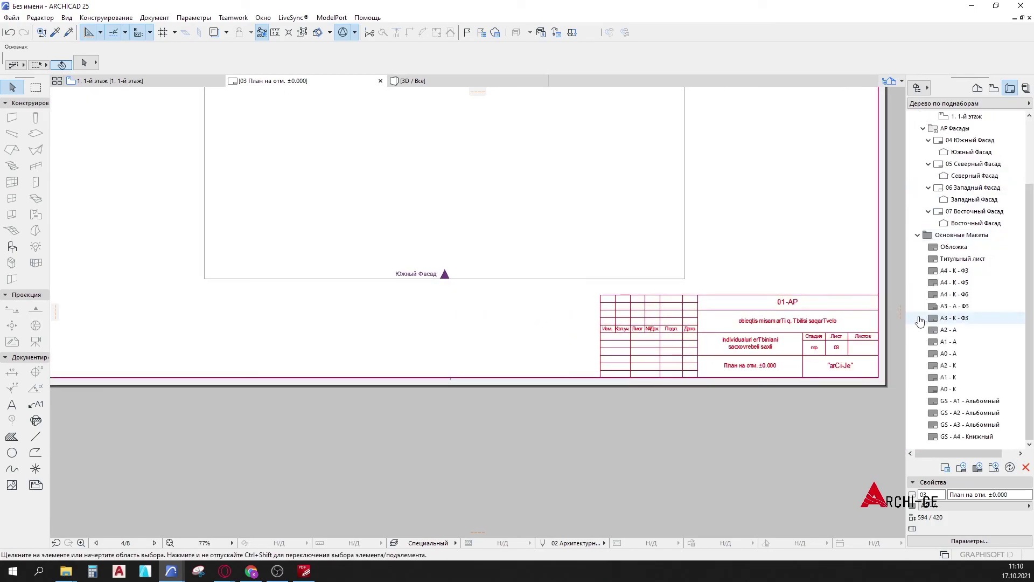
left_click(960, 249)
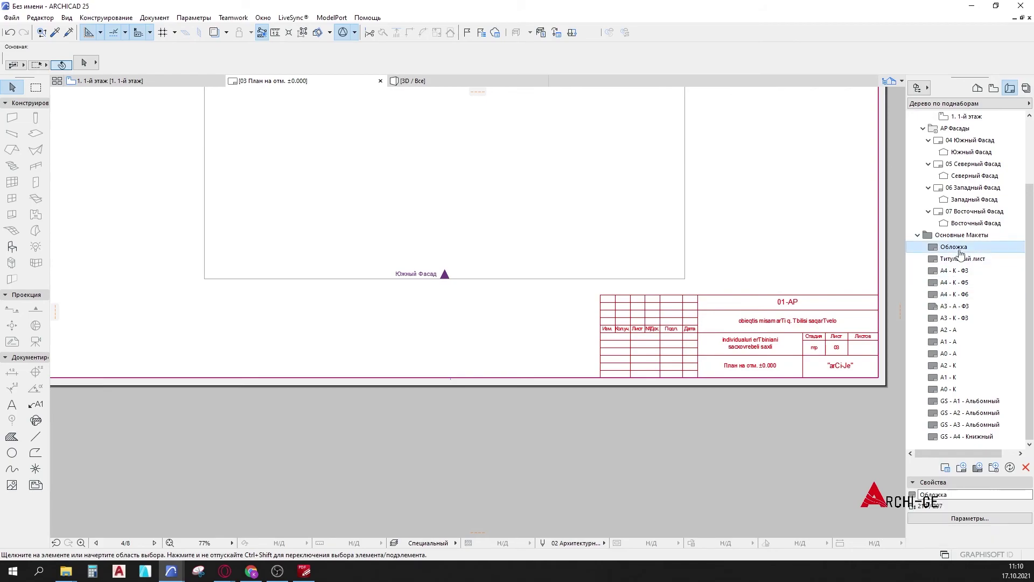
double_click(954, 247)
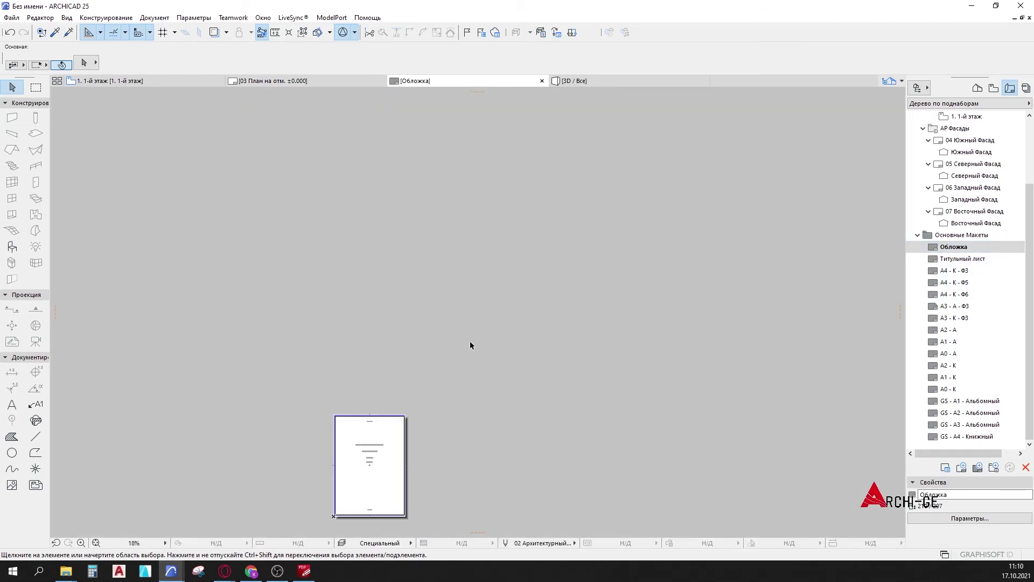
scroll(457, 270, "up", 3)
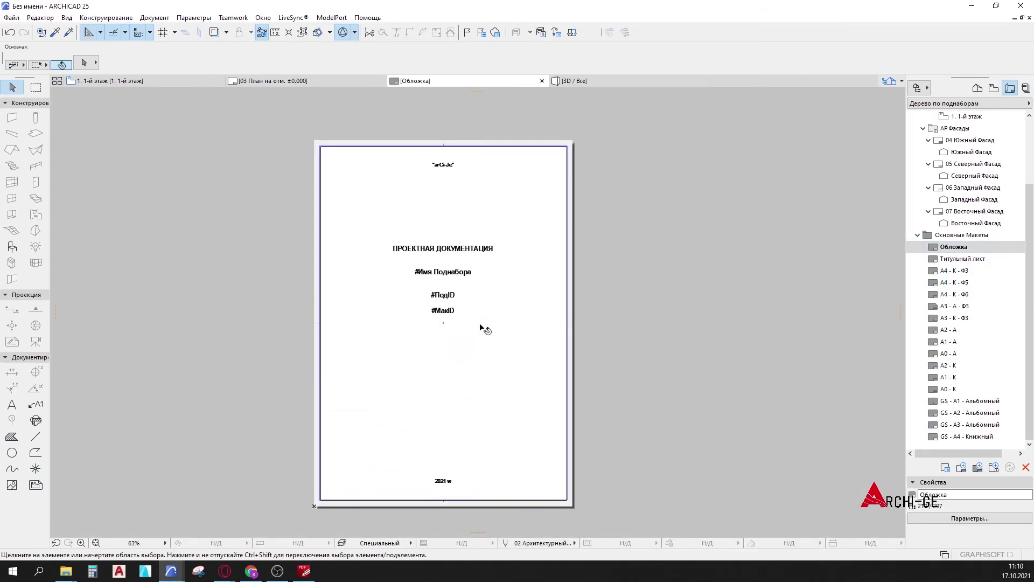
scroll(923, 139, "up", 3)
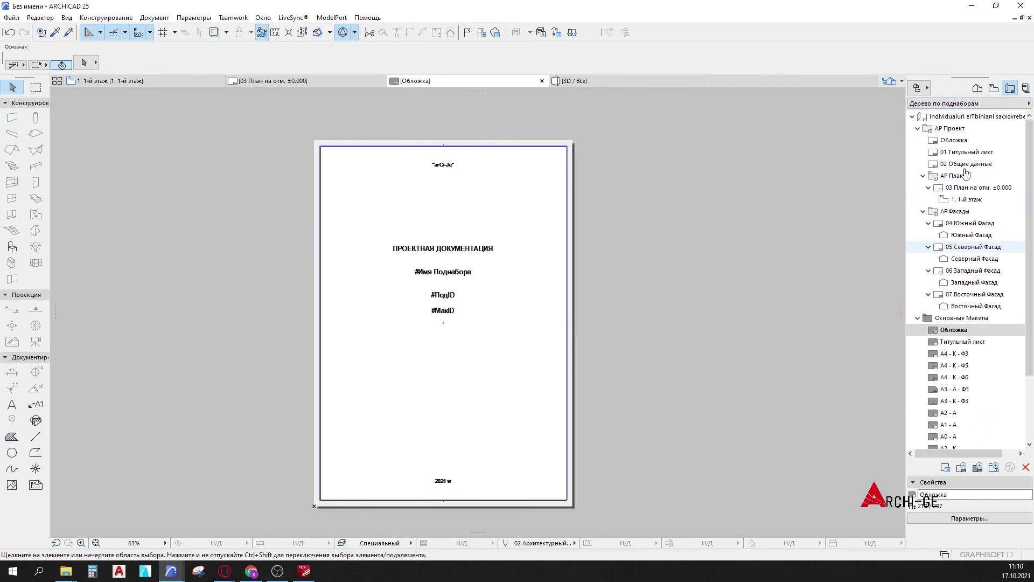
Collapse the АР Проект subset in the layout tree and select the Обложка master layout.
left_click(918, 129)
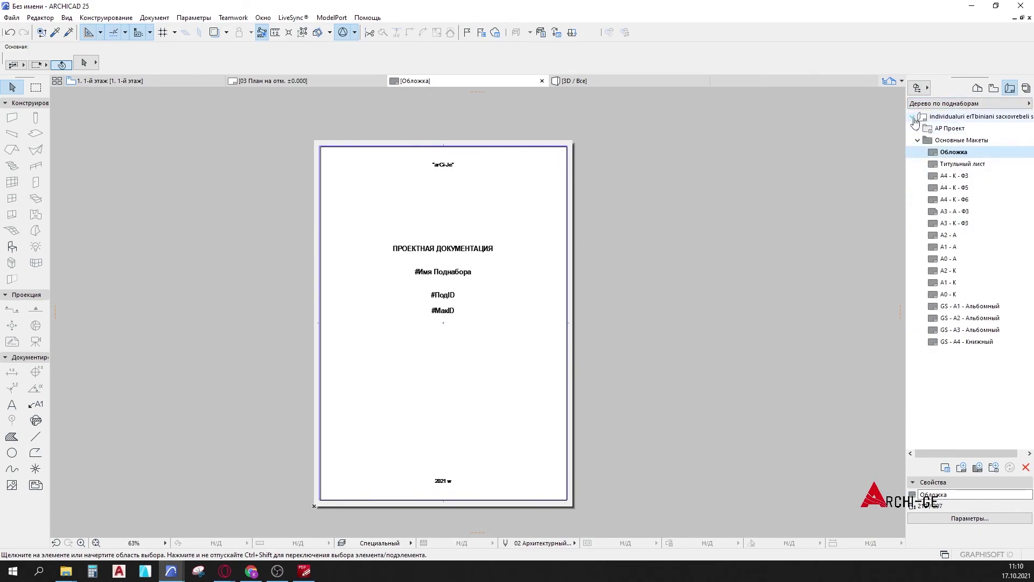
left_click(913, 116)
left_click(913, 117)
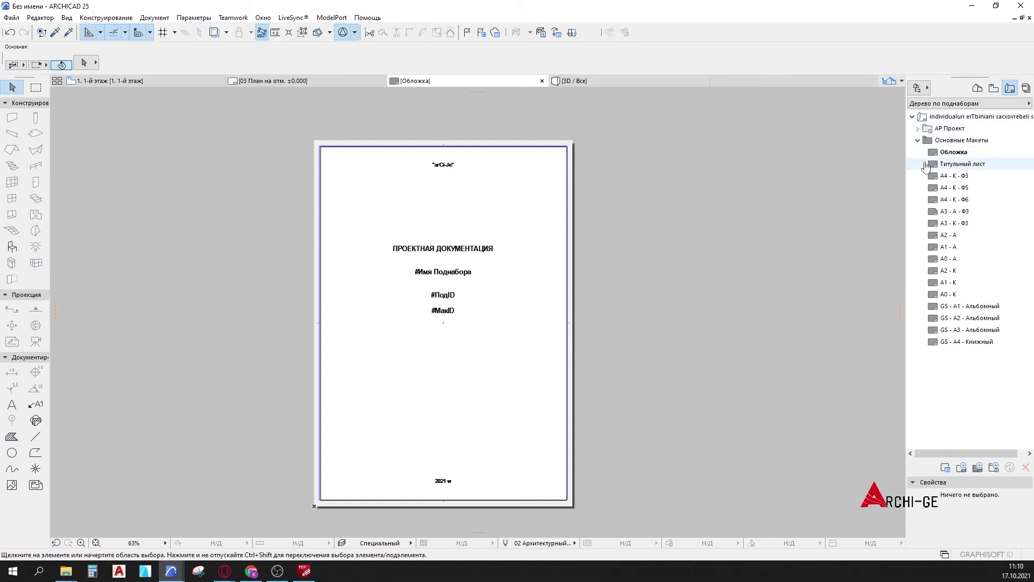
left_click(954, 154)
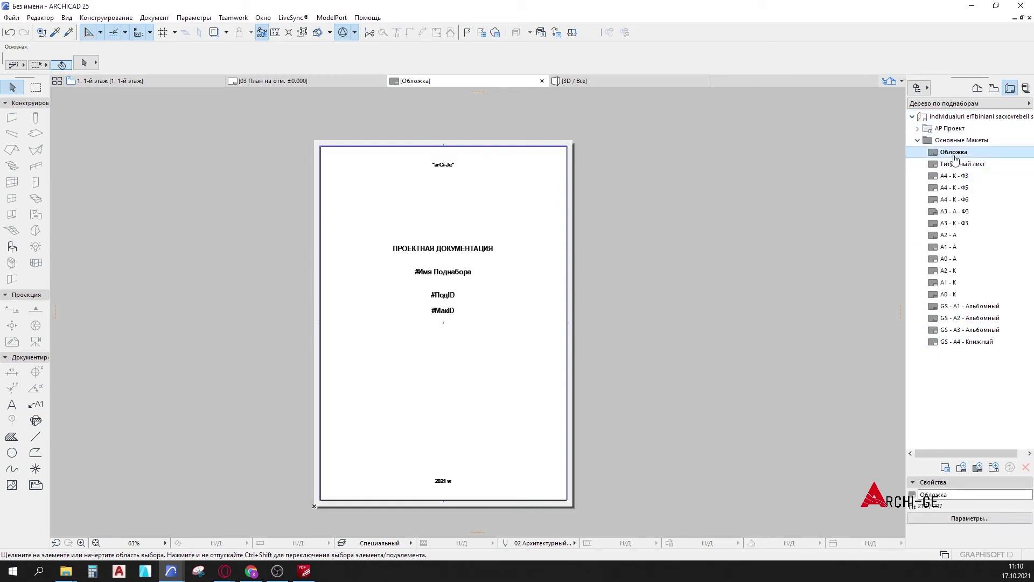
Set the font of the organization name text on the Обложка master layout to AcadMtavr.
left_click(447, 164)
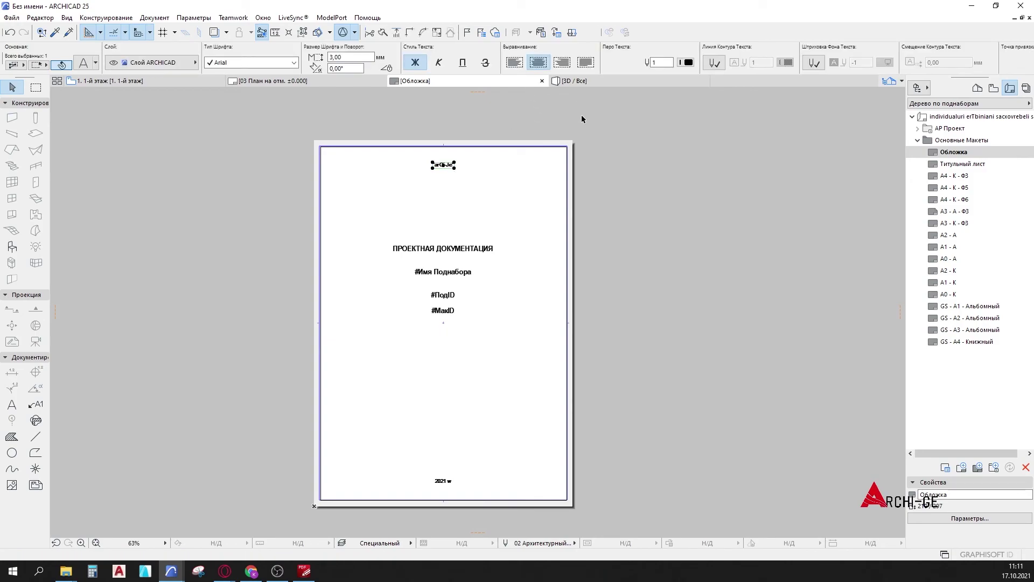
left_click(268, 62)
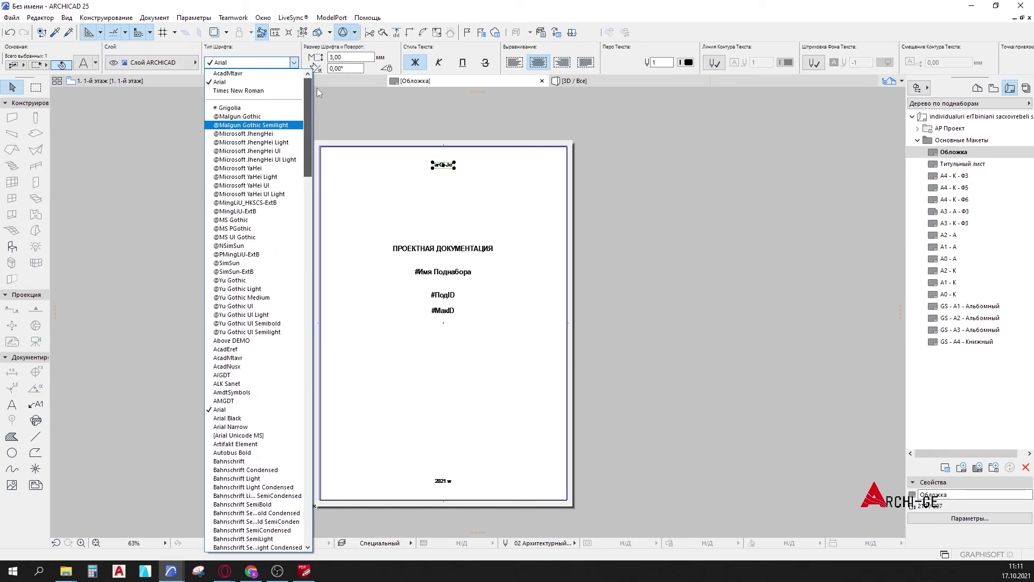
scroll(510, 184, "up", 2)
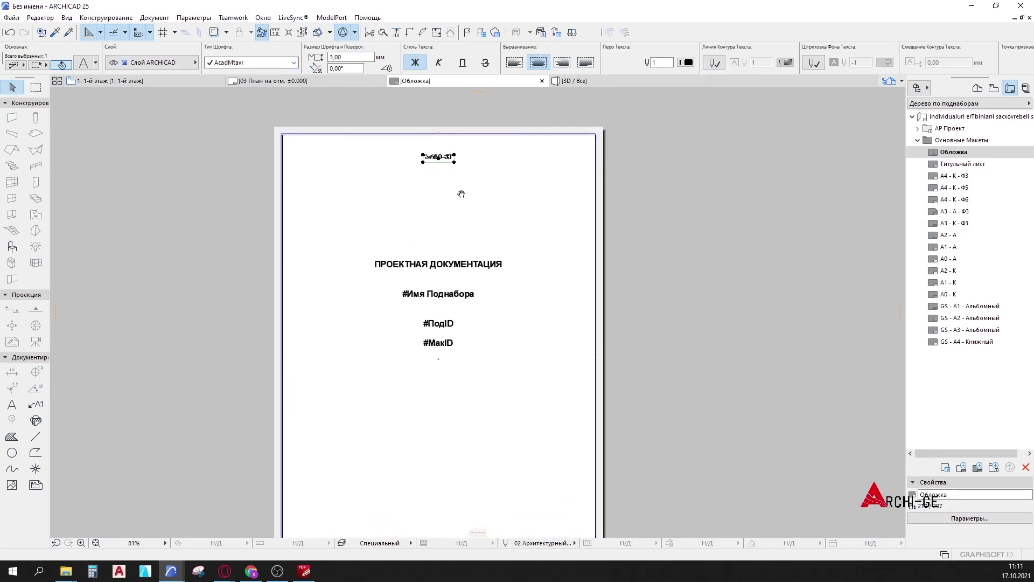
scroll(492, 208, "down", 2)
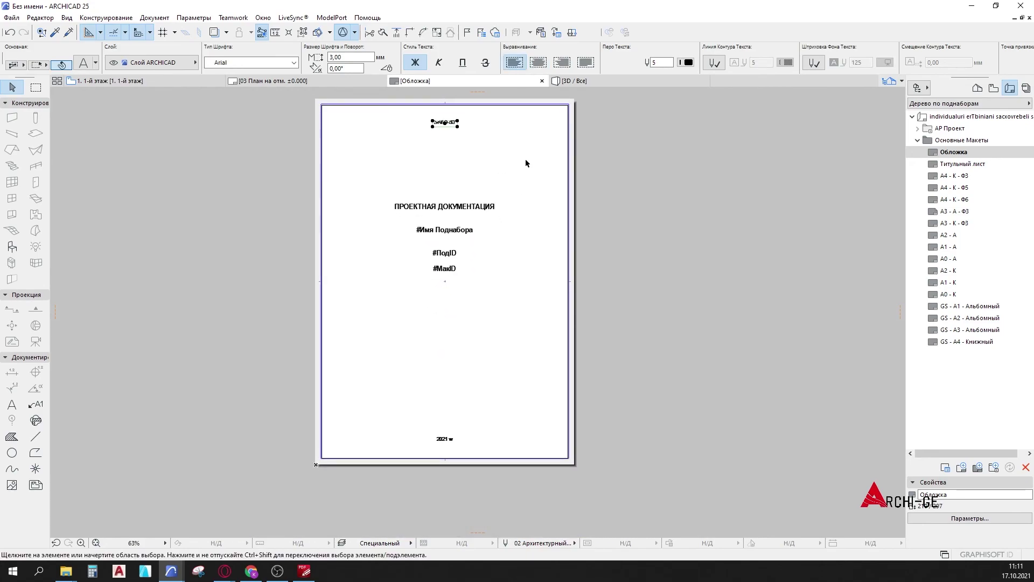
Select the central project title block and the year text on the Обложка master layout to inspect them.
left_click(526, 163)
left_click(384, 453)
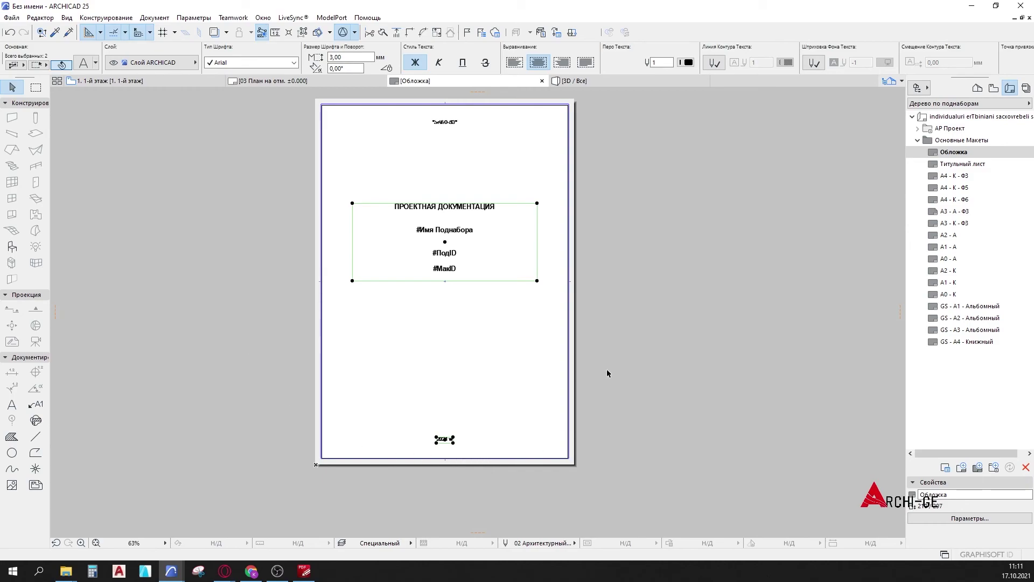
scroll(618, 331, "up", 3)
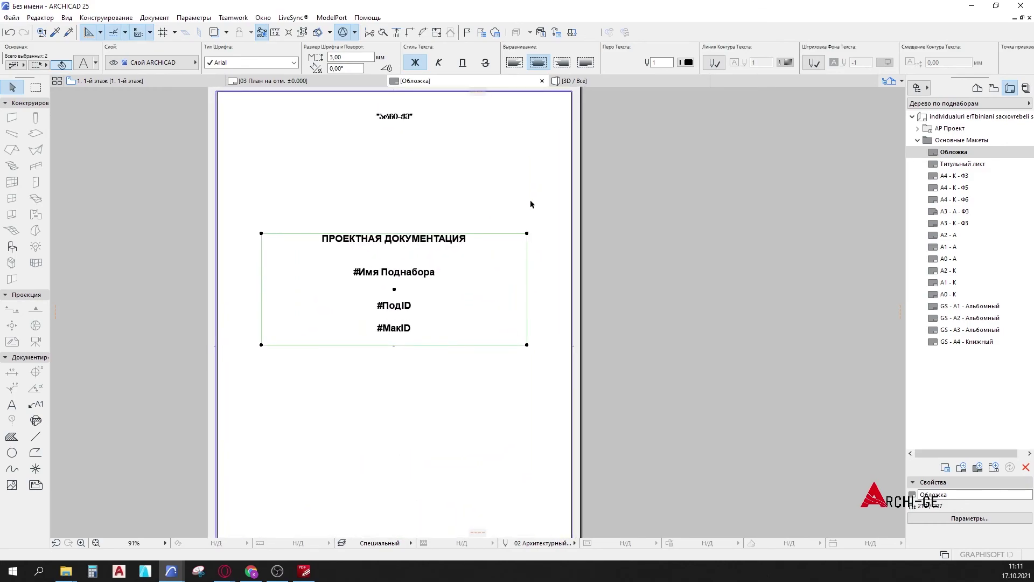
scroll(371, 305, "down", 3)
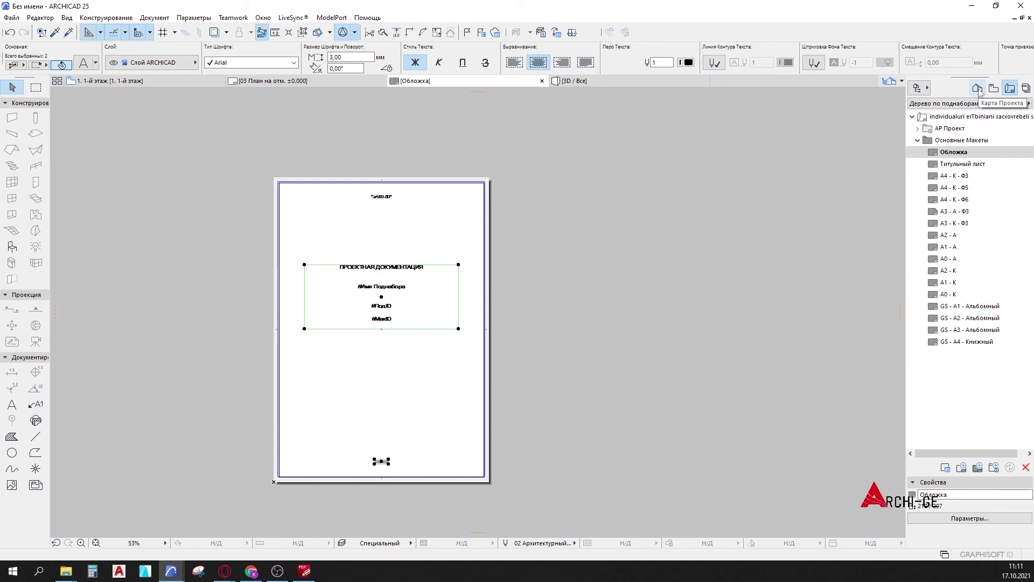
Open the A4 - К - Ф3 master layout and examine the texts in its title block.
left_click(948, 177)
scroll(380, 206, "up", 4)
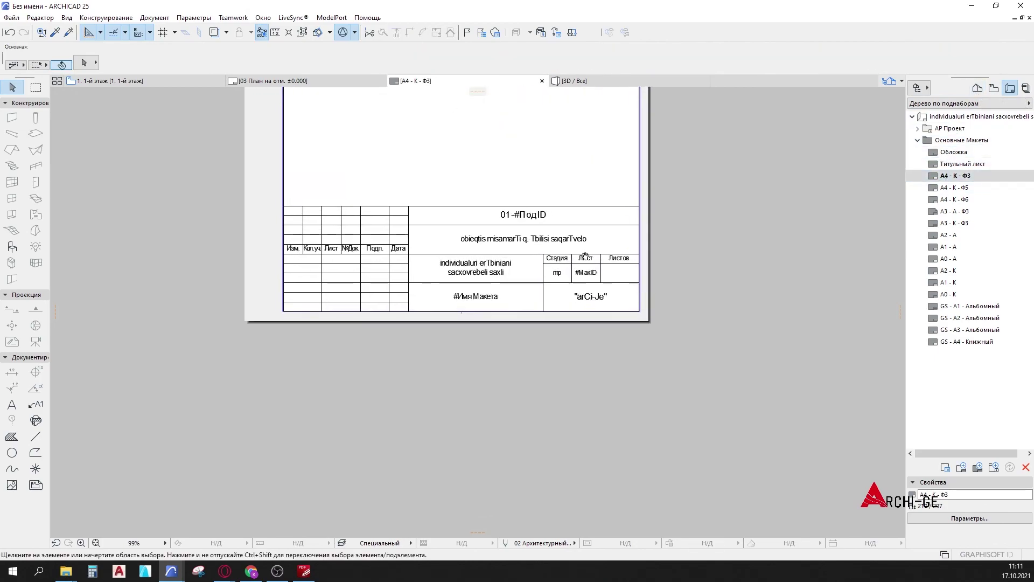
scroll(312, 325, "up", 1)
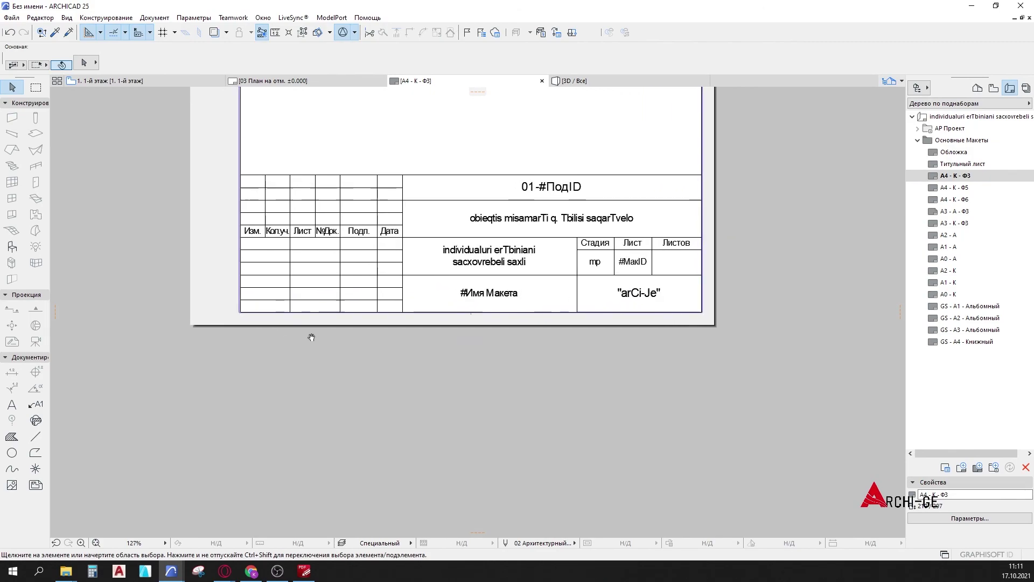
scroll(504, 319, "down", 5)
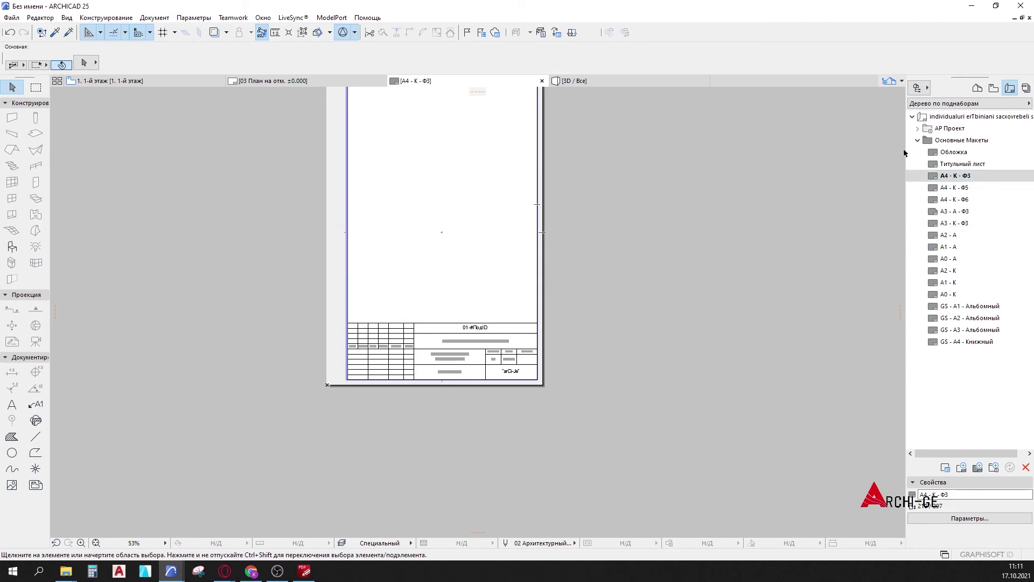
Expand the АР Проект subset in the layout tree and close the A4 - К - Ф3 master layout.
left_click(917, 129)
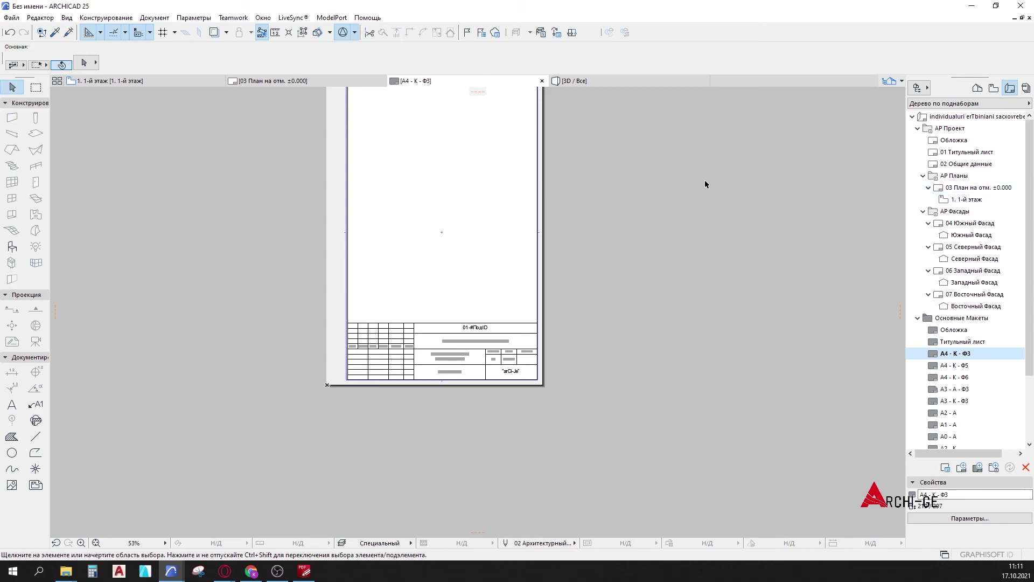
scroll(706, 183, "down", 2)
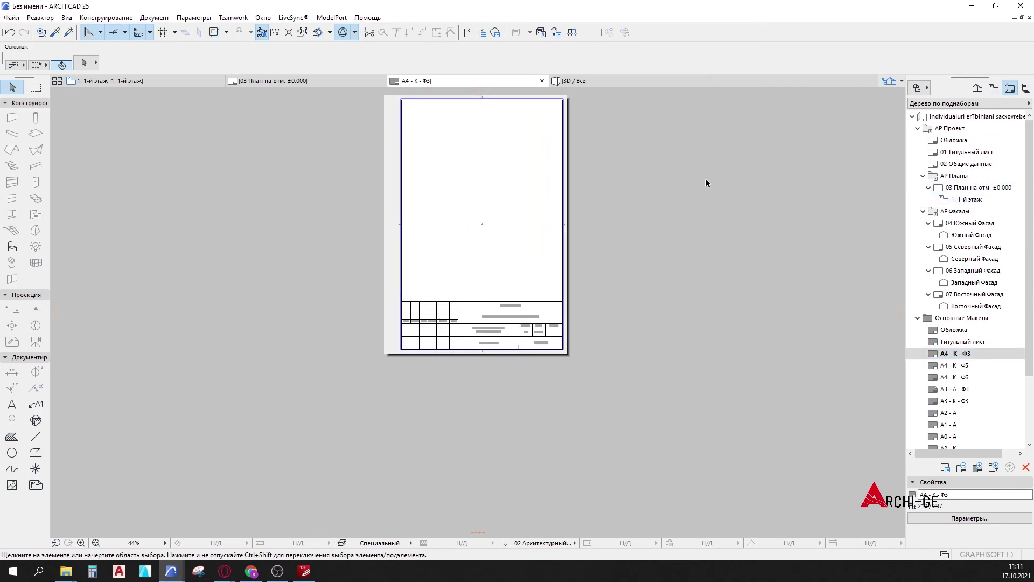
left_click(1030, 18)
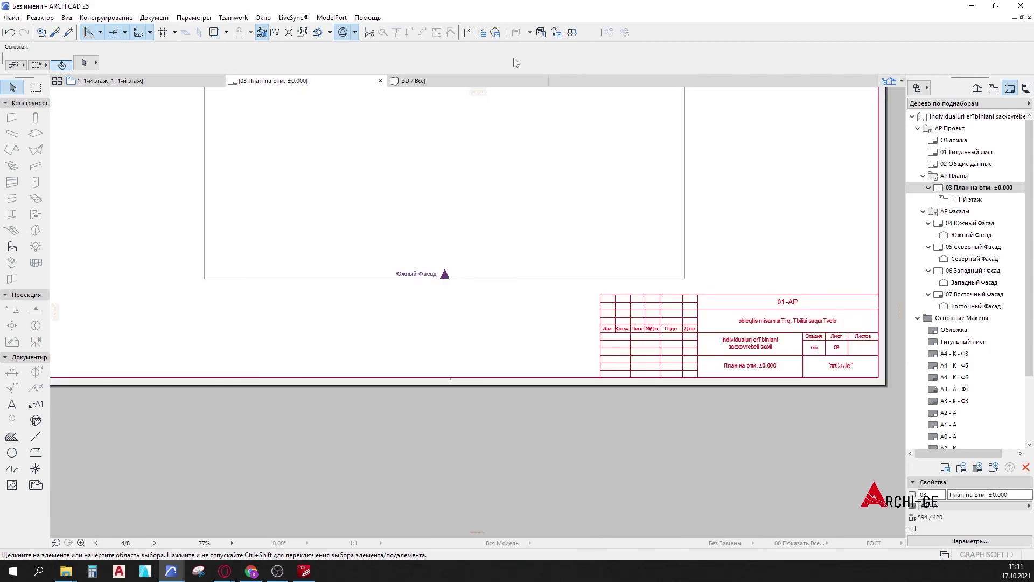